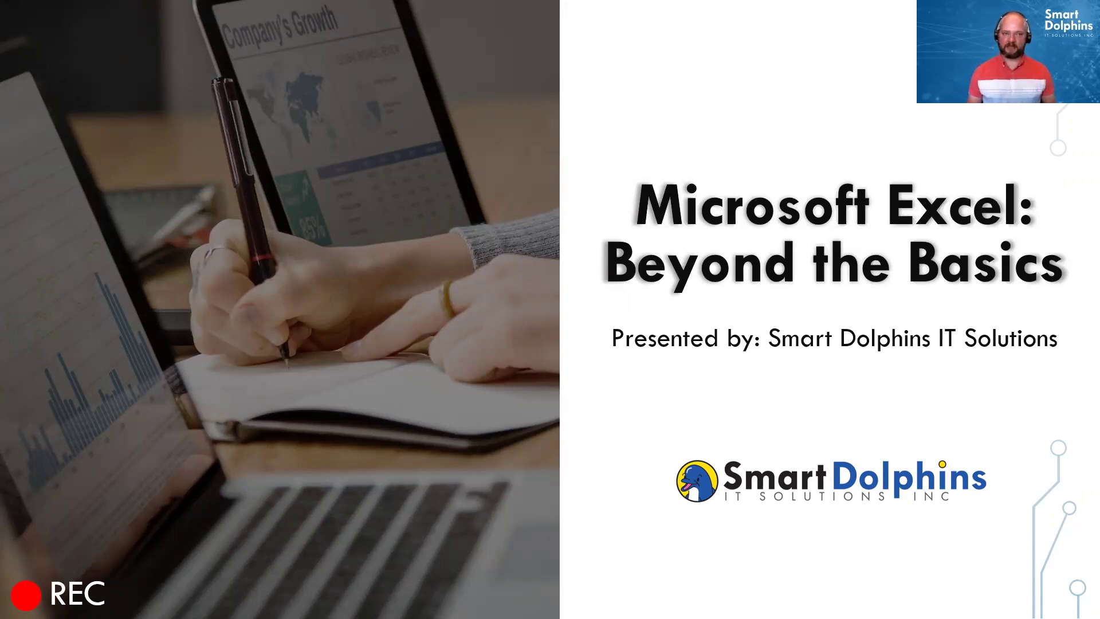
Step: Advance the slideshow from the title slide to the vCIO presenter introduction slide
key(Right)
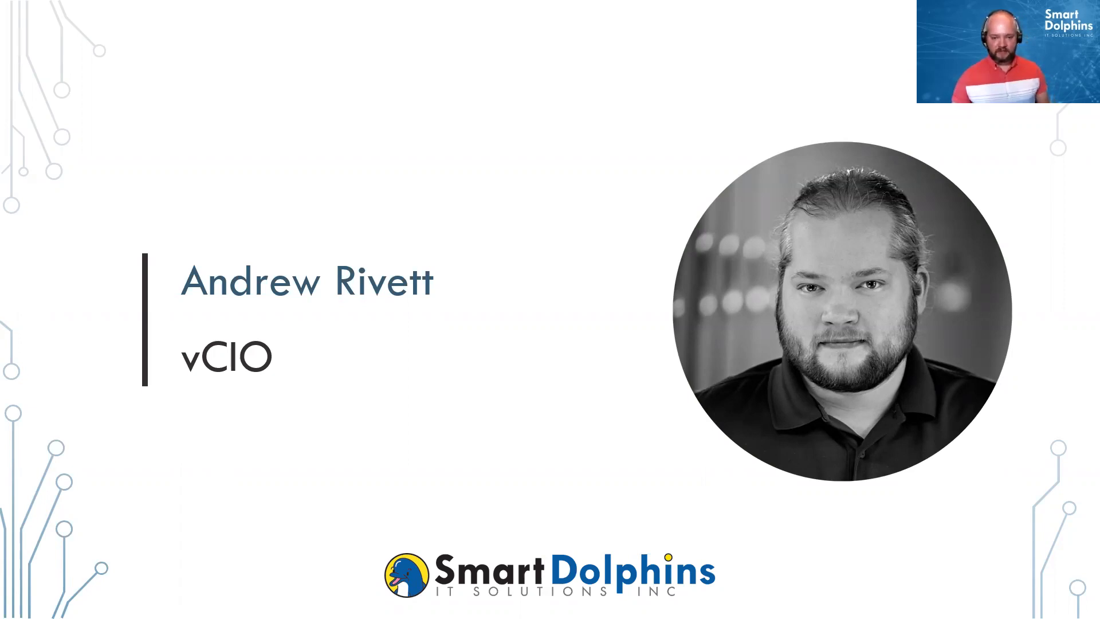
Step: Advance to the slide listing Cybersecurity, Visio Online and Teams training sessions
key(Right)
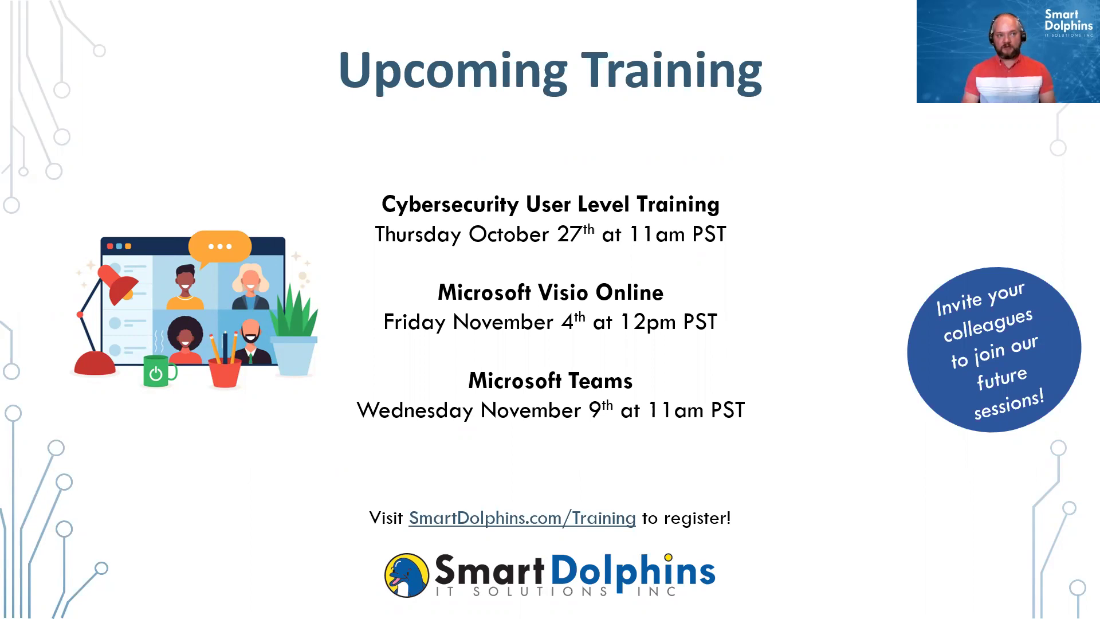
Step: Advance the slideshow to the instructor introduction slide
key(Right)
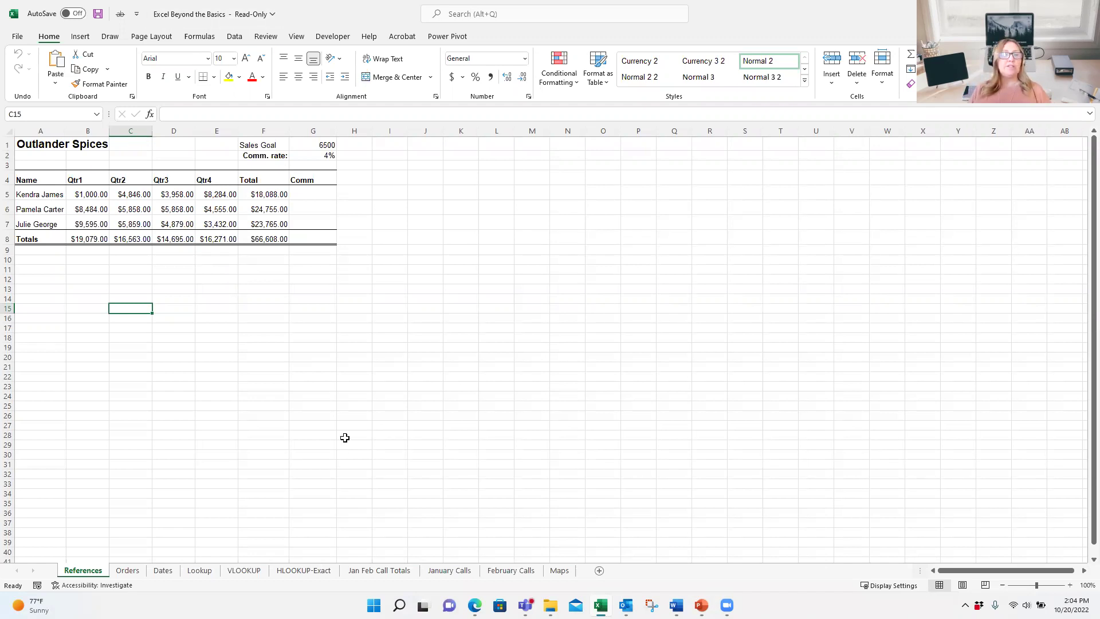
Step: Select the Sales Goal cell G1 and highlight its G1 reference in the Name Box
click(313, 145)
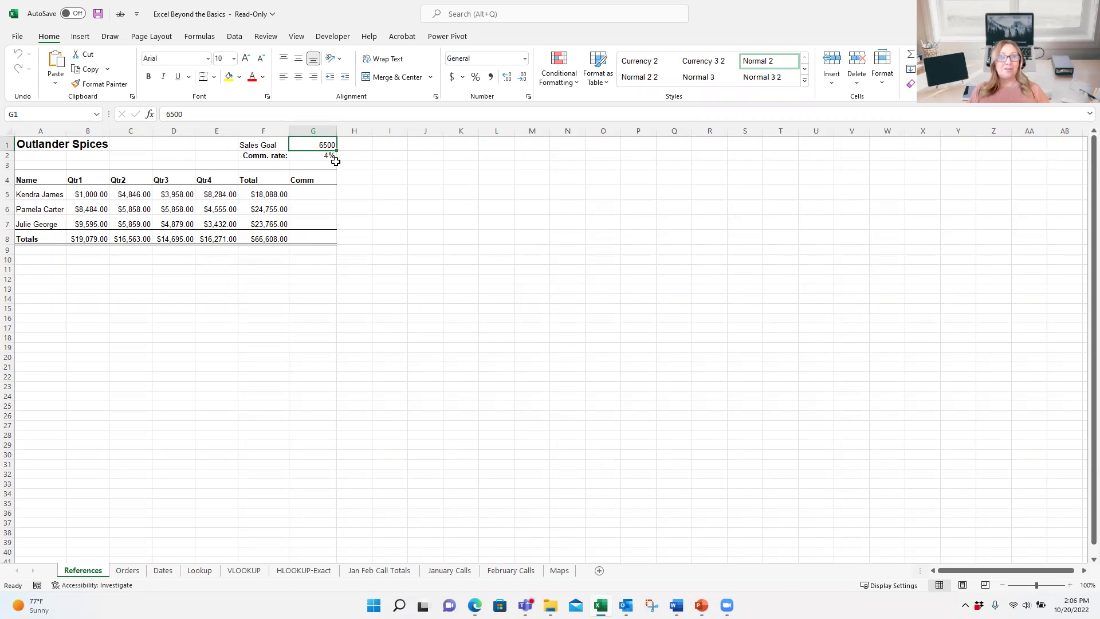
click(55, 114)
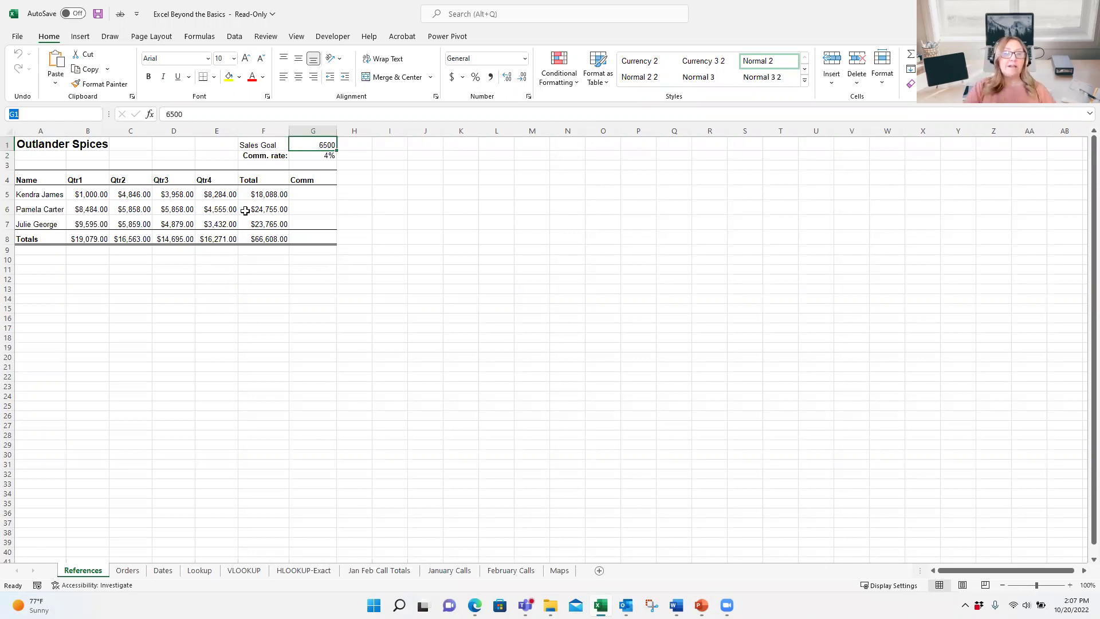
Step: Name cell G1 'SalesGoal' through the Name Box, then select cell G2
text(SalesGoal)
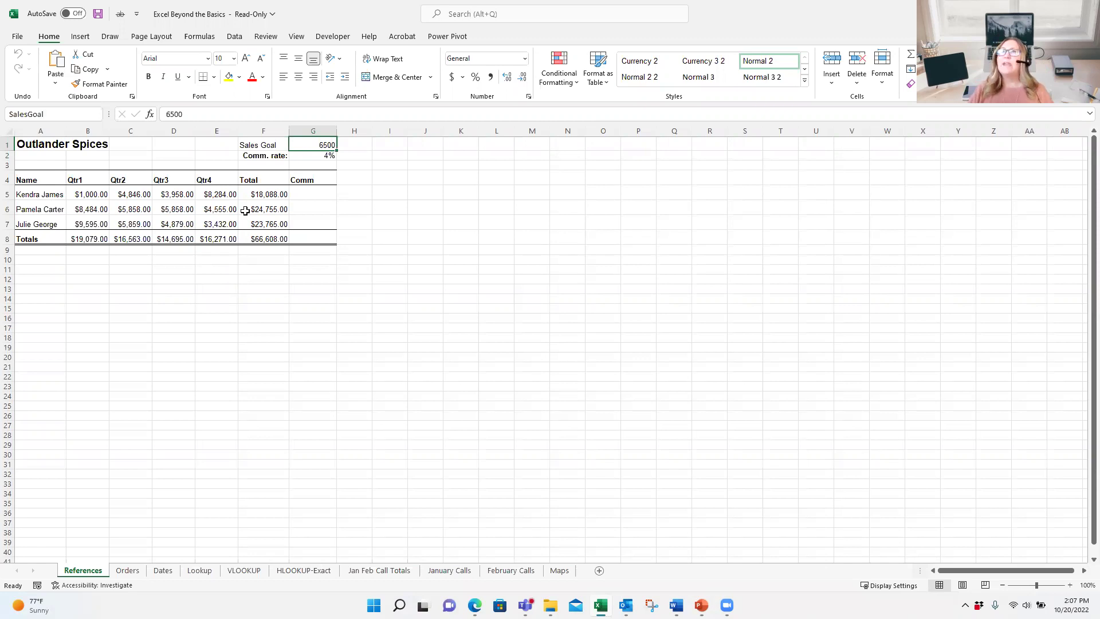
key(Return)
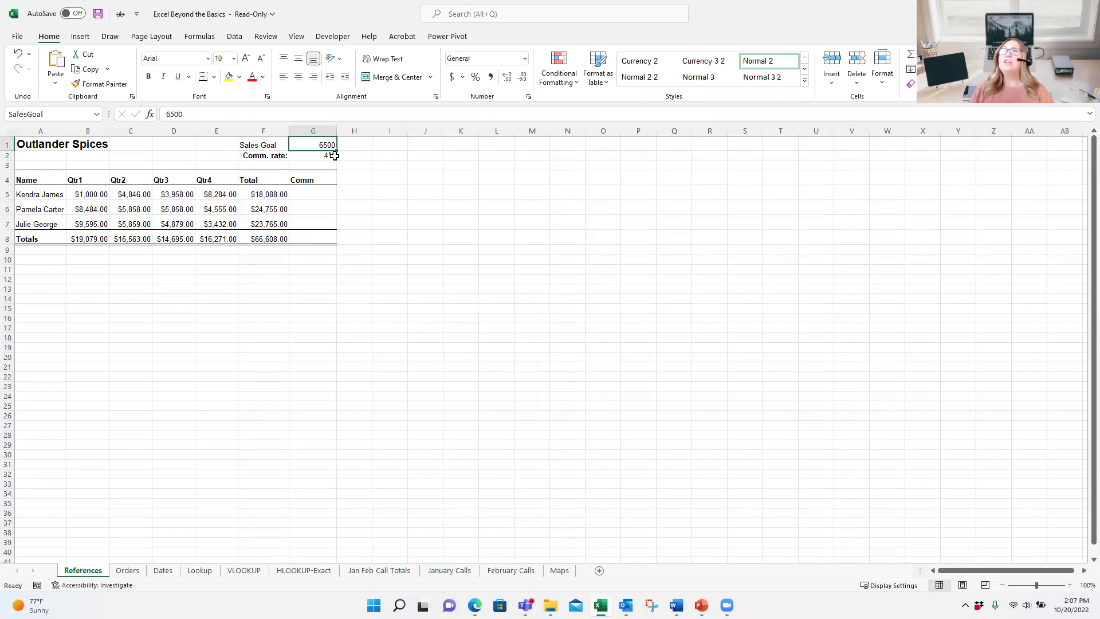
click(319, 156)
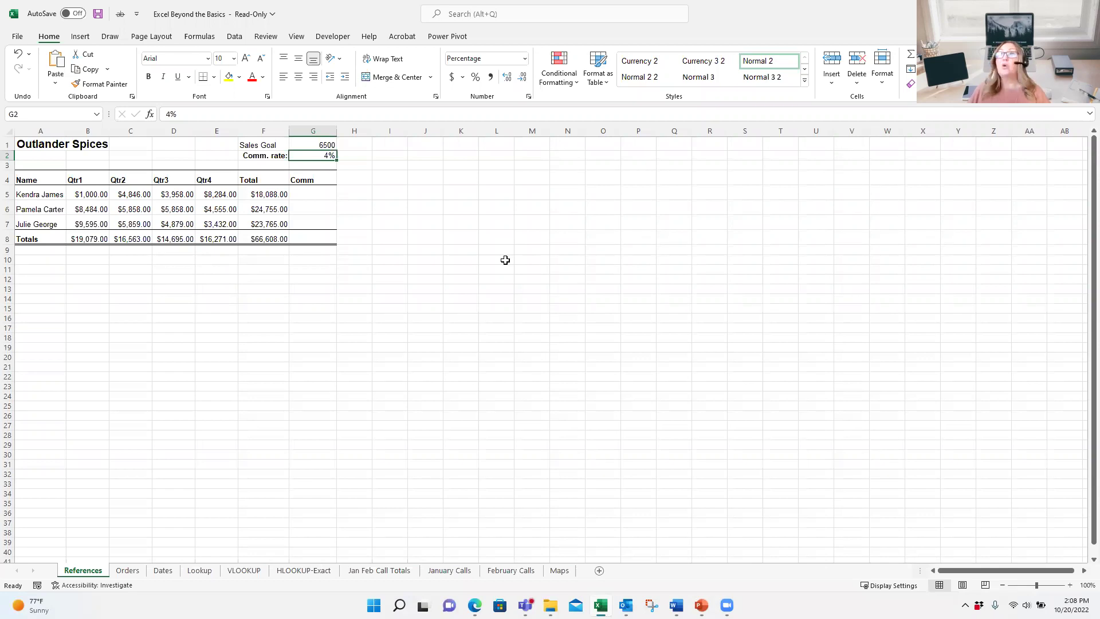
Step: Name the 4% commission rate cell G2 'CommissionRate', then select cell G5
click(46, 113)
text(Co)
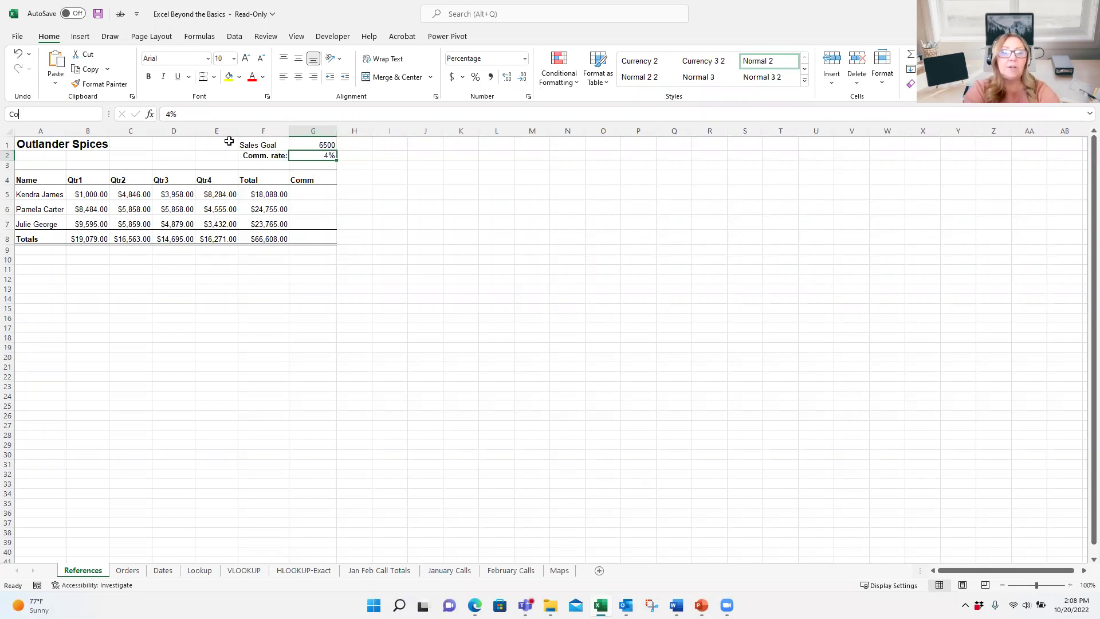
text(mmission)
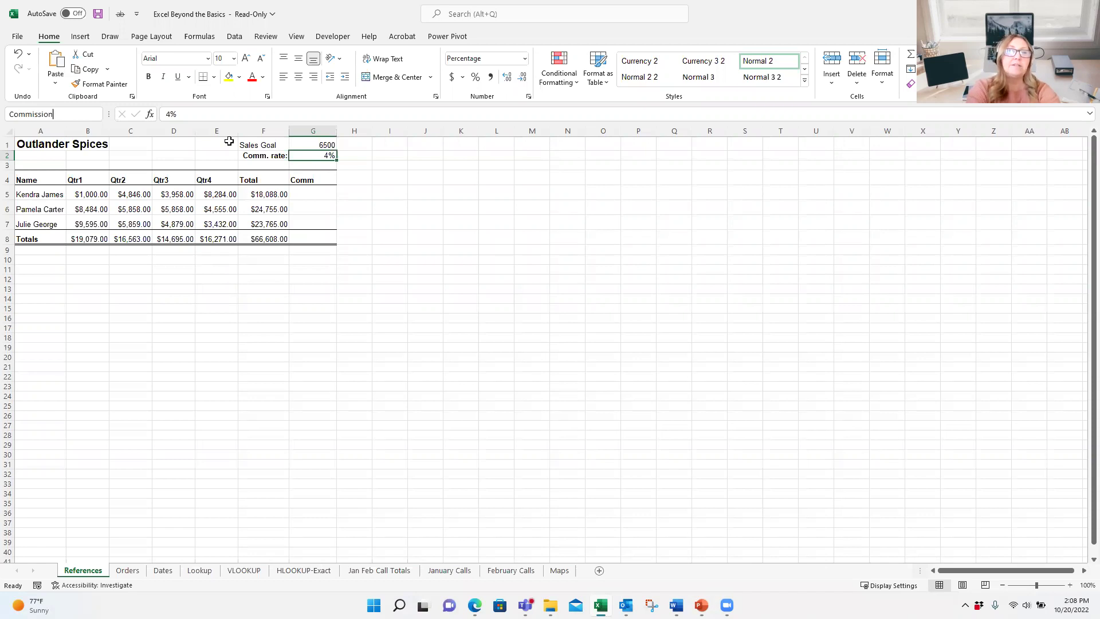
text(Rate)
key(Return)
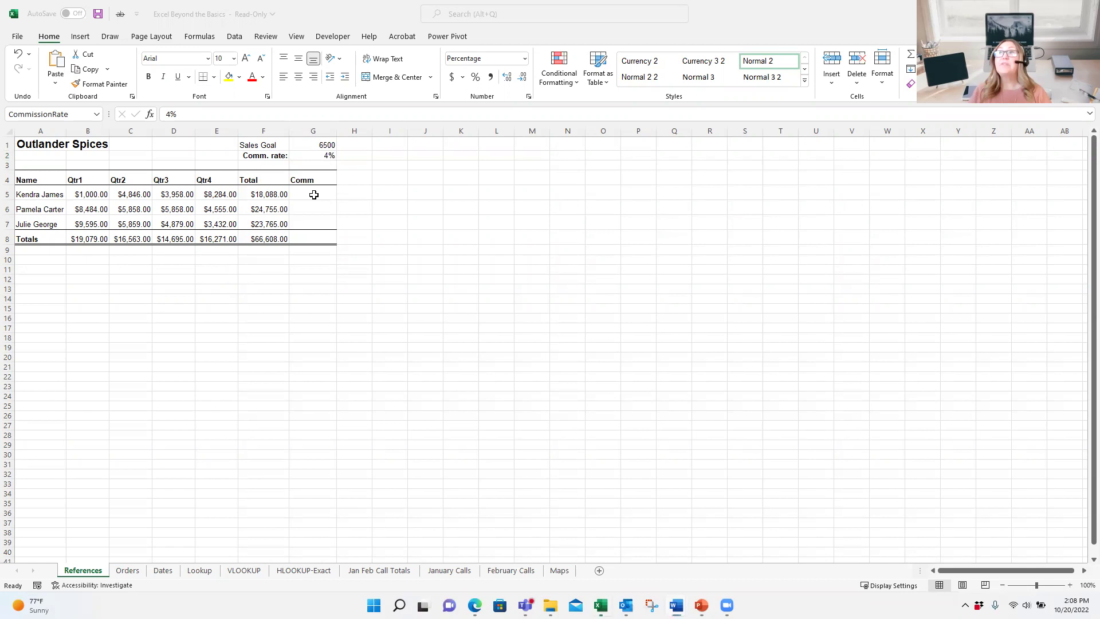
click(314, 195)
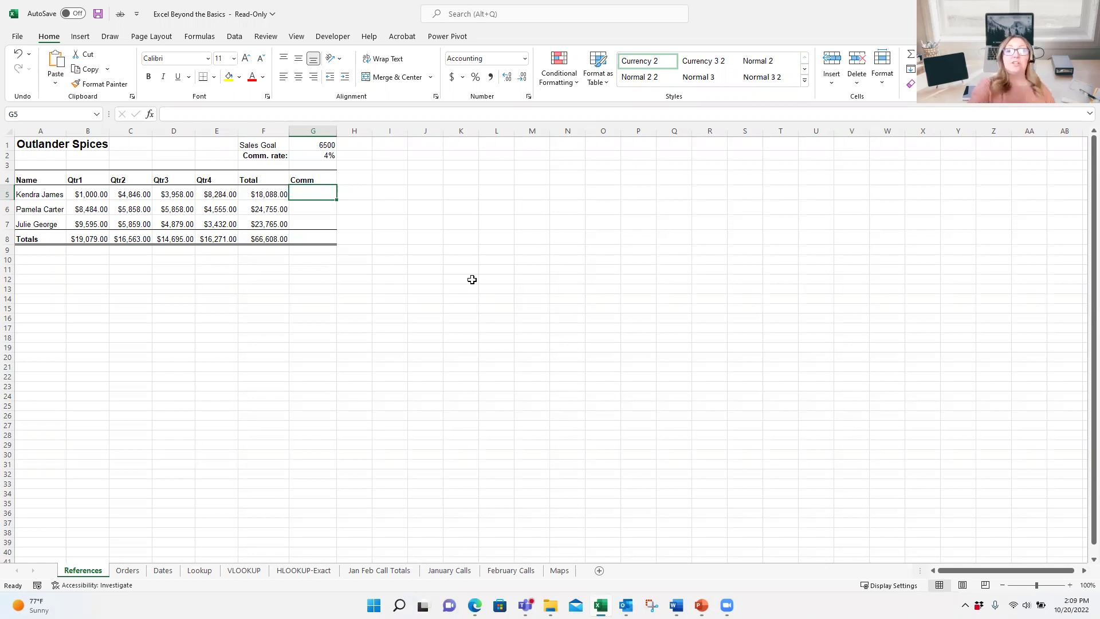
Step: Enter =F5*CommissionRate in G5 and fill it to G7, giving $723.52, $990.20, $950.60
text(=)
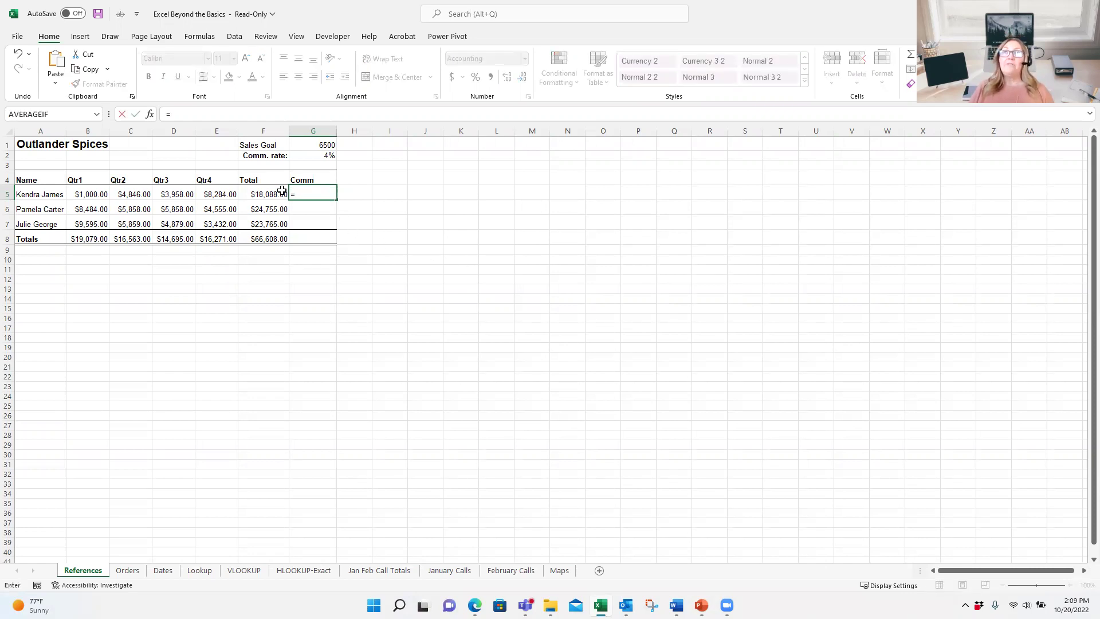
click(271, 193)
text(*co)
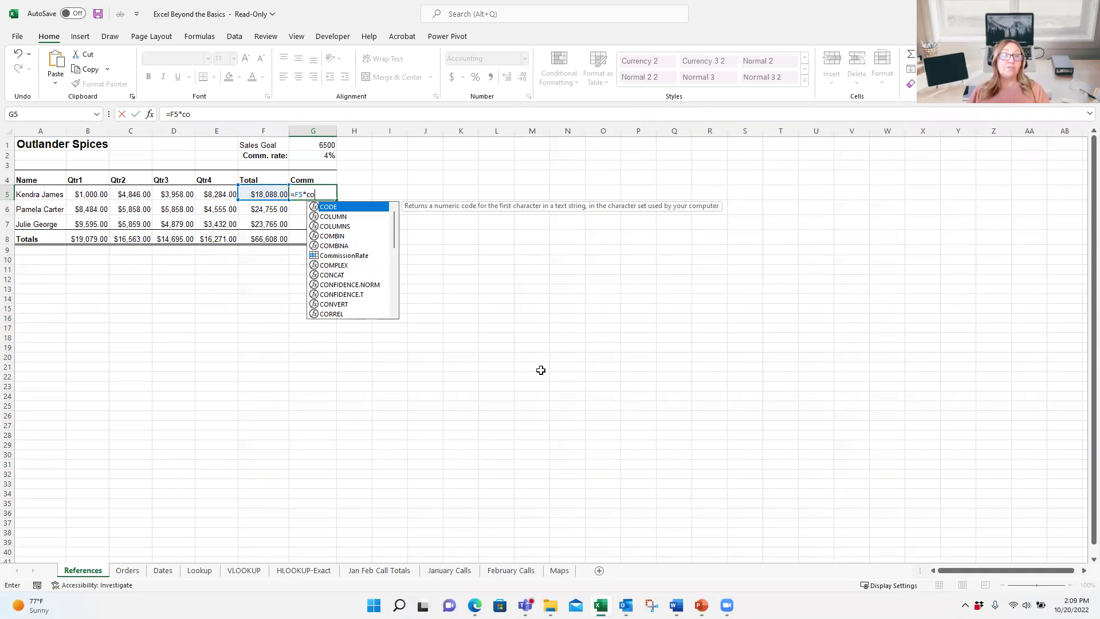
double_click(339, 256)
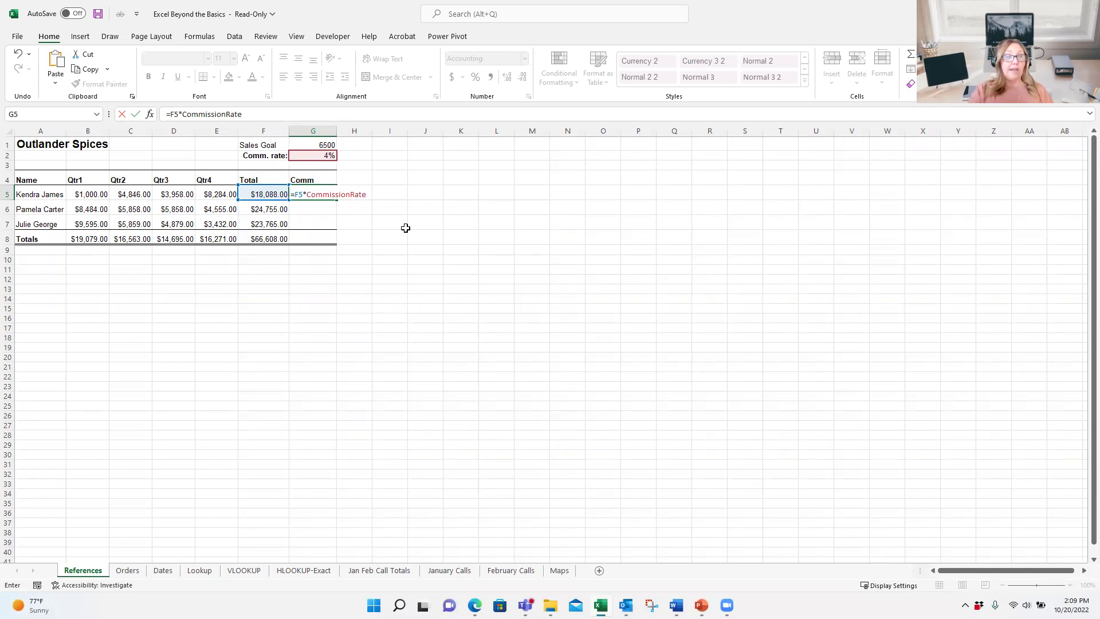
key(ctrl+Return)
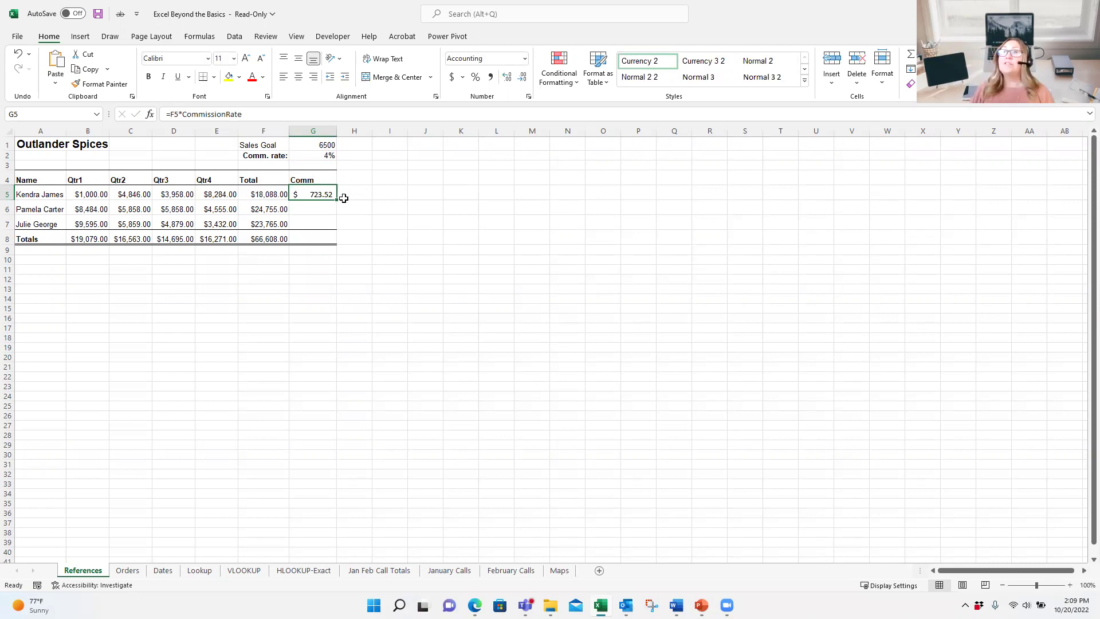
drag(337, 199, 334, 226)
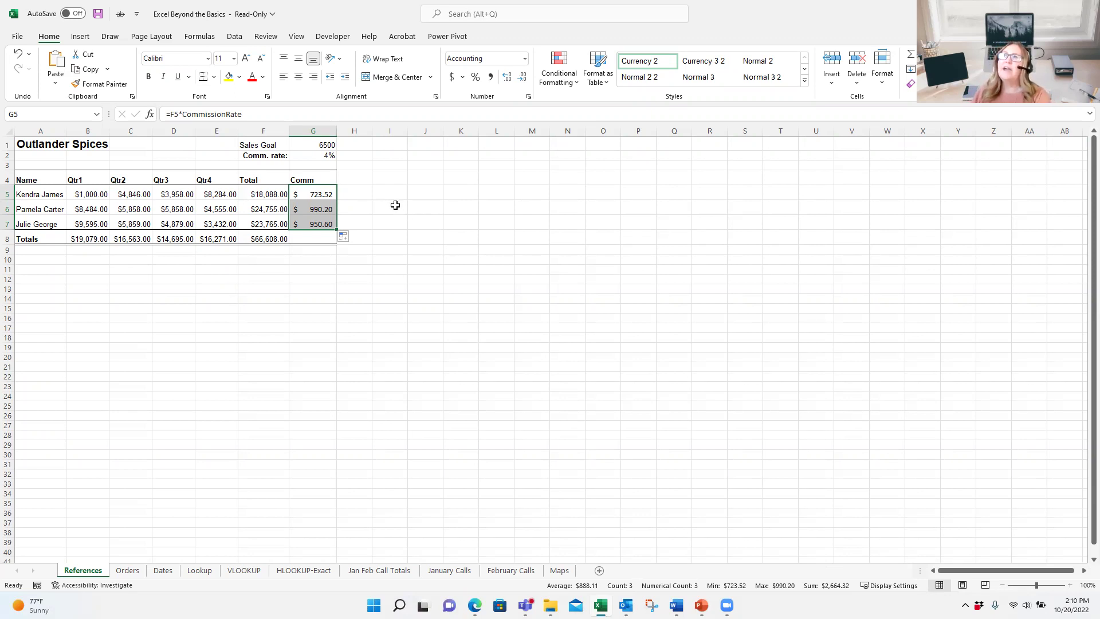
Step: Check the SalesGoal name on G1, then select the empty cell I5
click(327, 147)
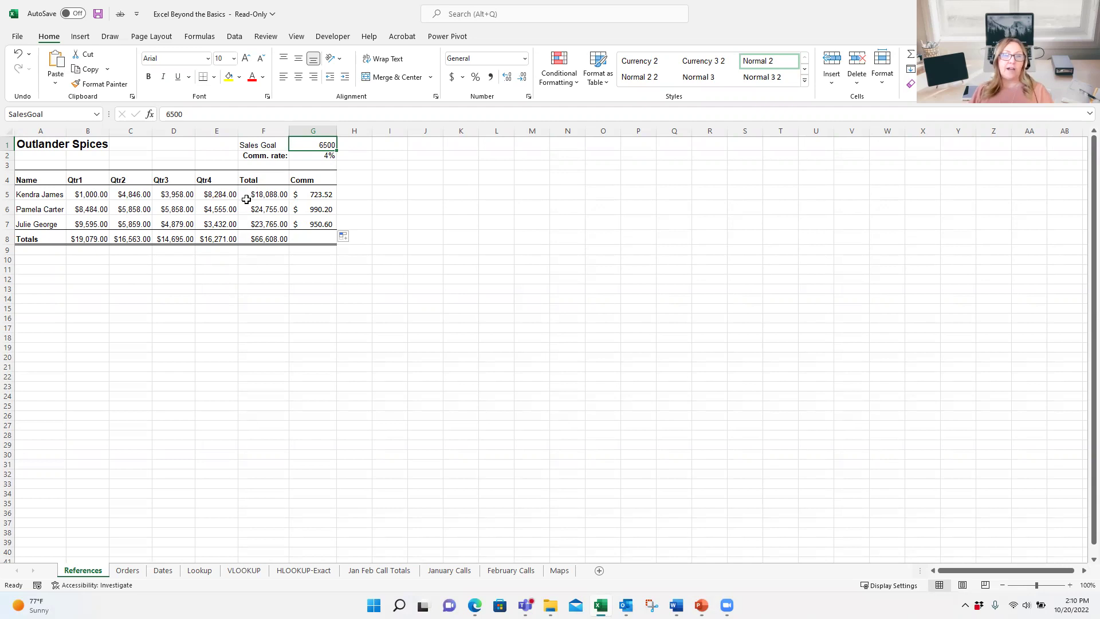
click(389, 193)
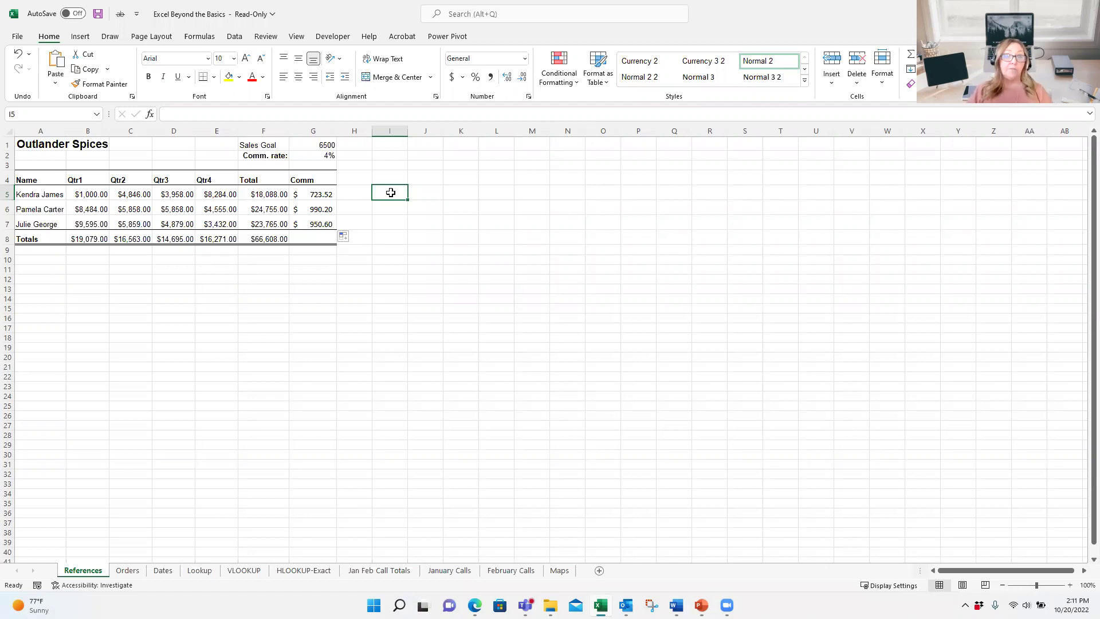
Step: Begin =COUNTIF( in I5 over the quarterly sales range B5:E7, ending with a comma
text(=)
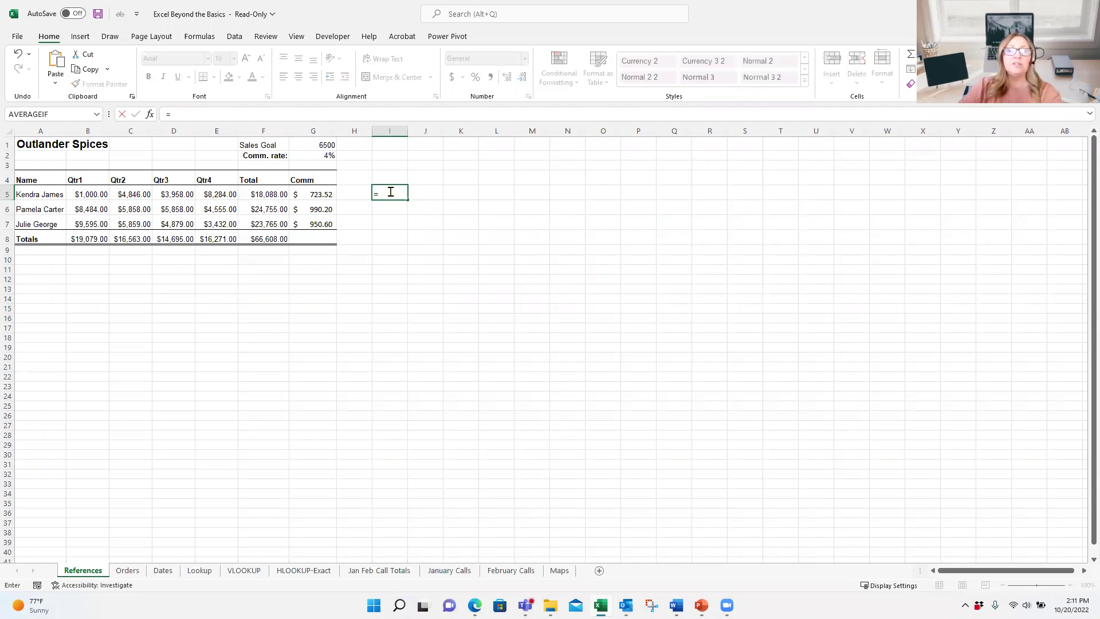
text(cou)
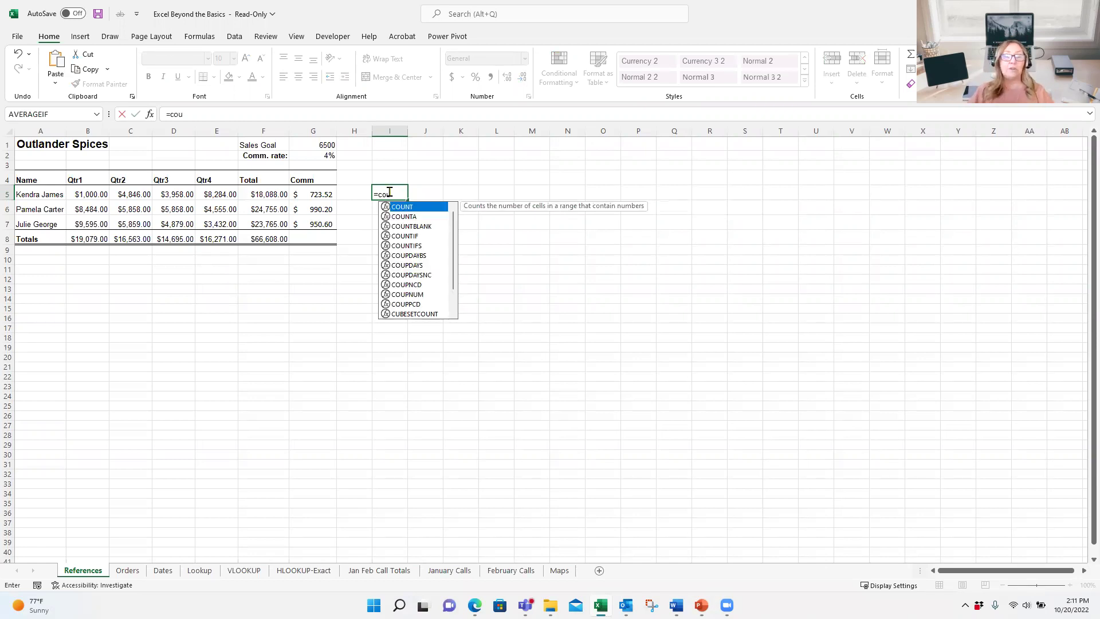
double_click(400, 236)
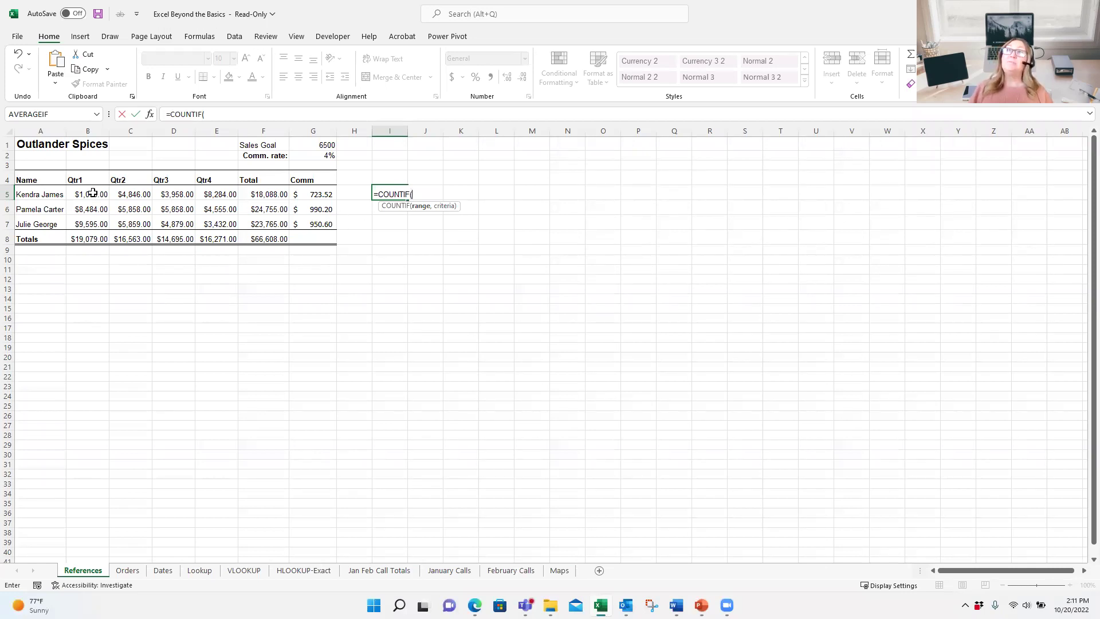
drag(92, 192, 208, 232)
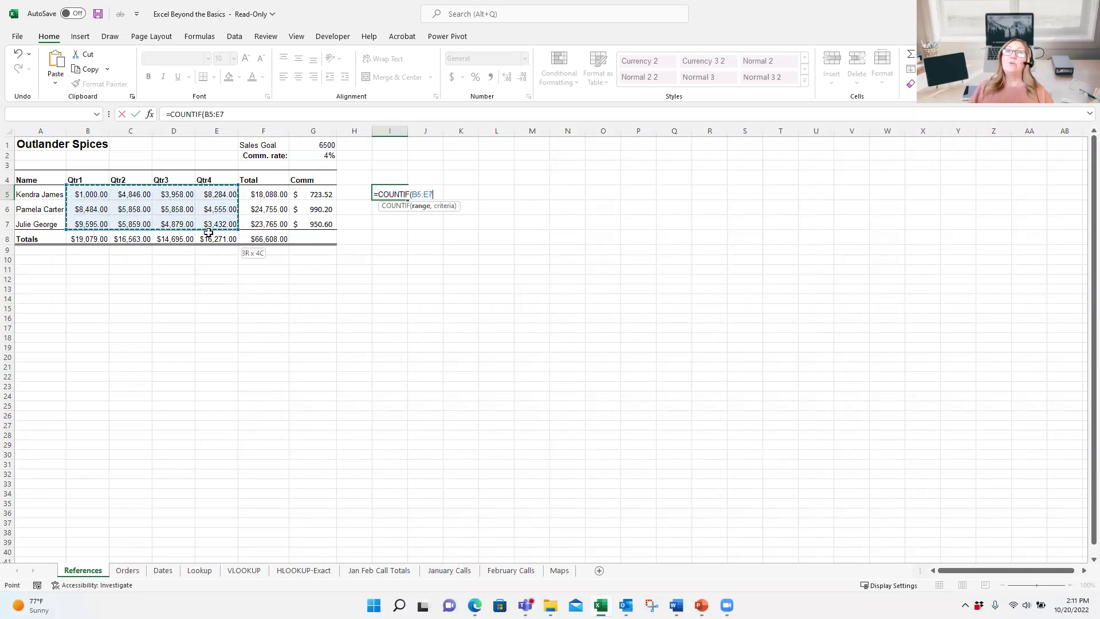
click(209, 233)
drag(91, 192, 224, 225)
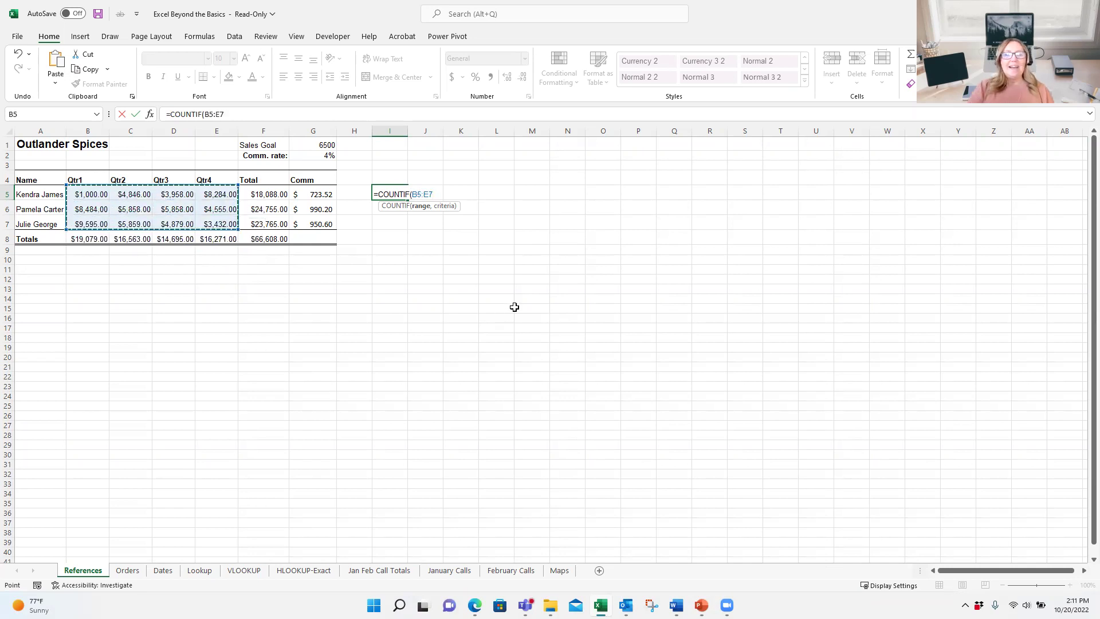
text(,)
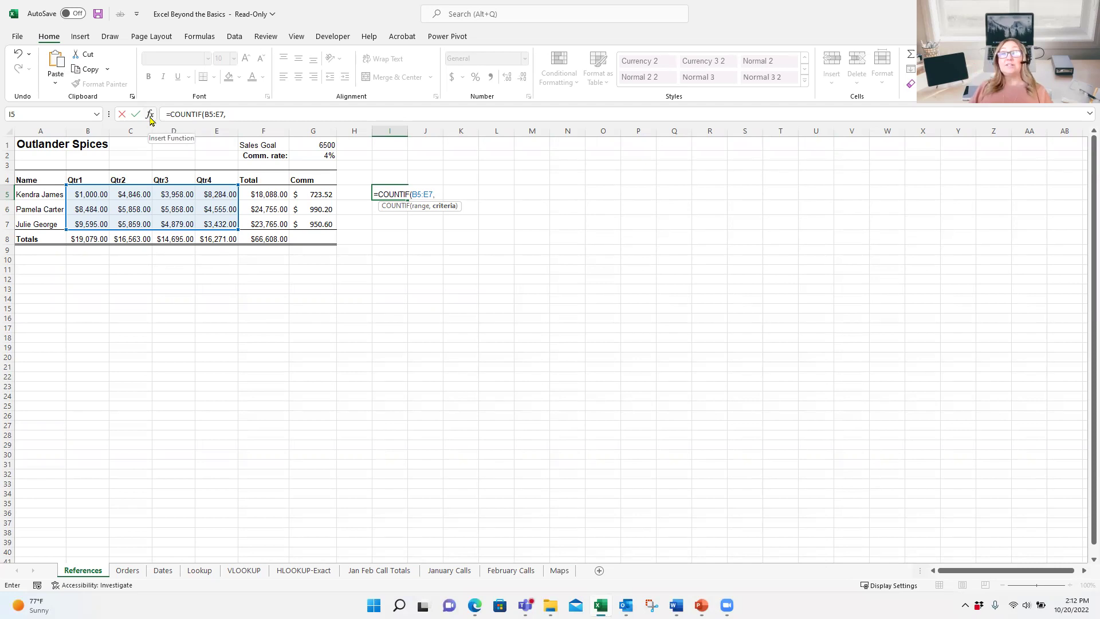
Step: In Function Arguments, set the COUNTIF criteria to >= SalesGoal (G1) and confirm, returning 0
click(150, 114)
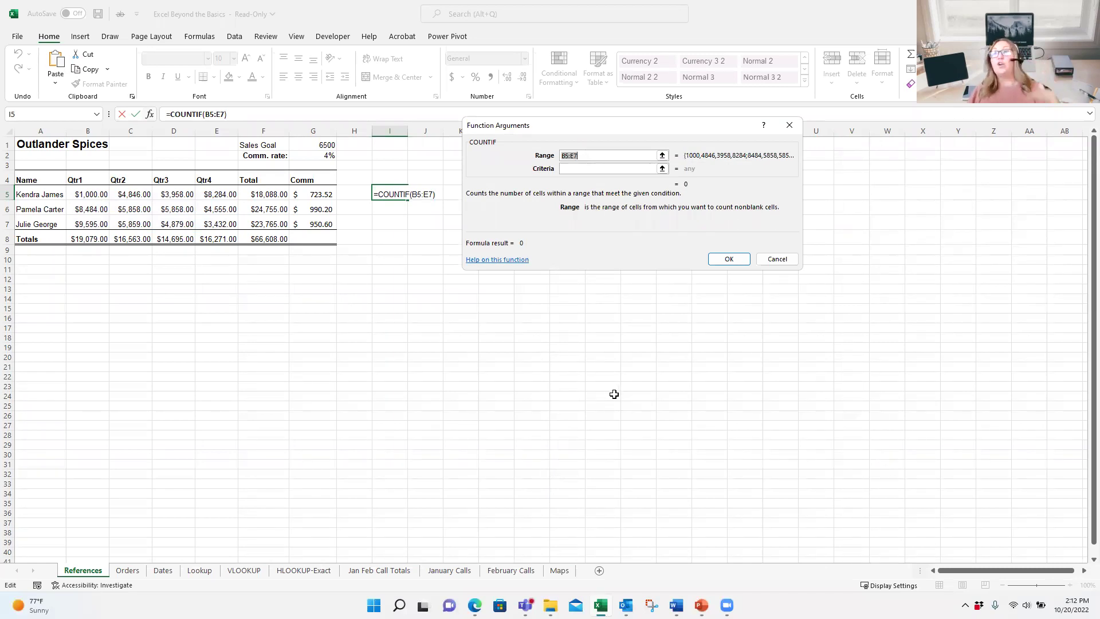
click(570, 169)
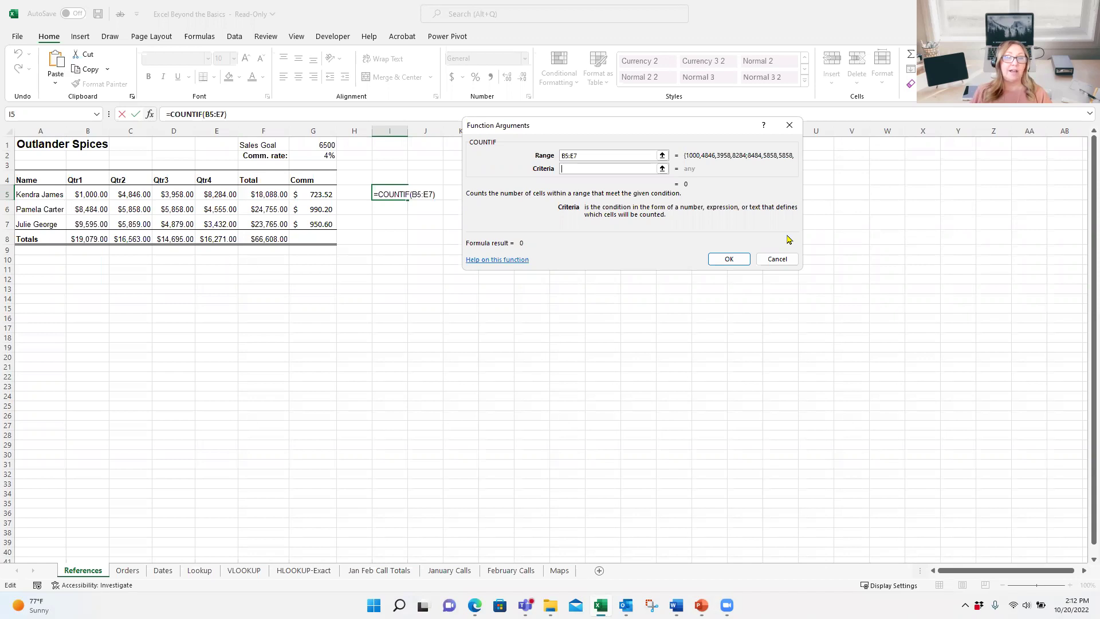
text(>=)
click(322, 144)
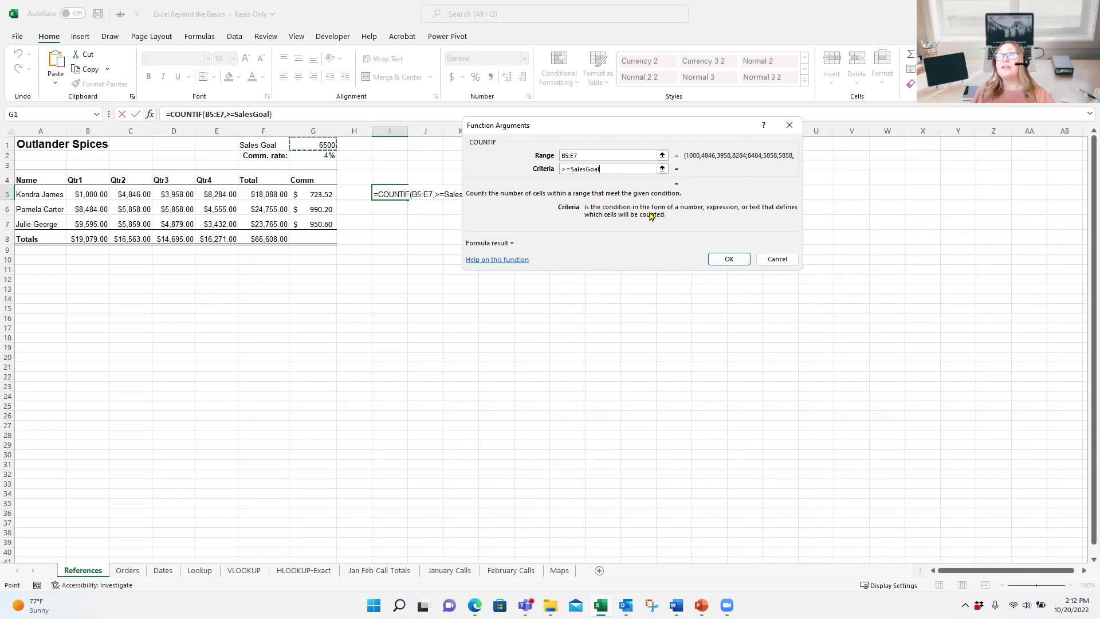
click(737, 263)
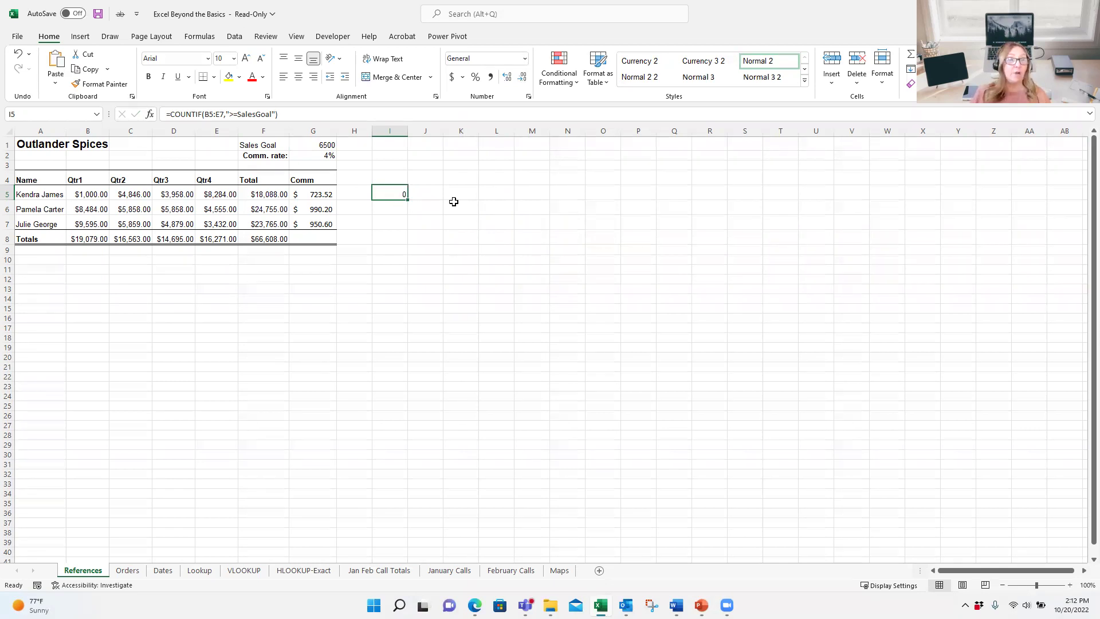
drag(92, 199, 232, 225)
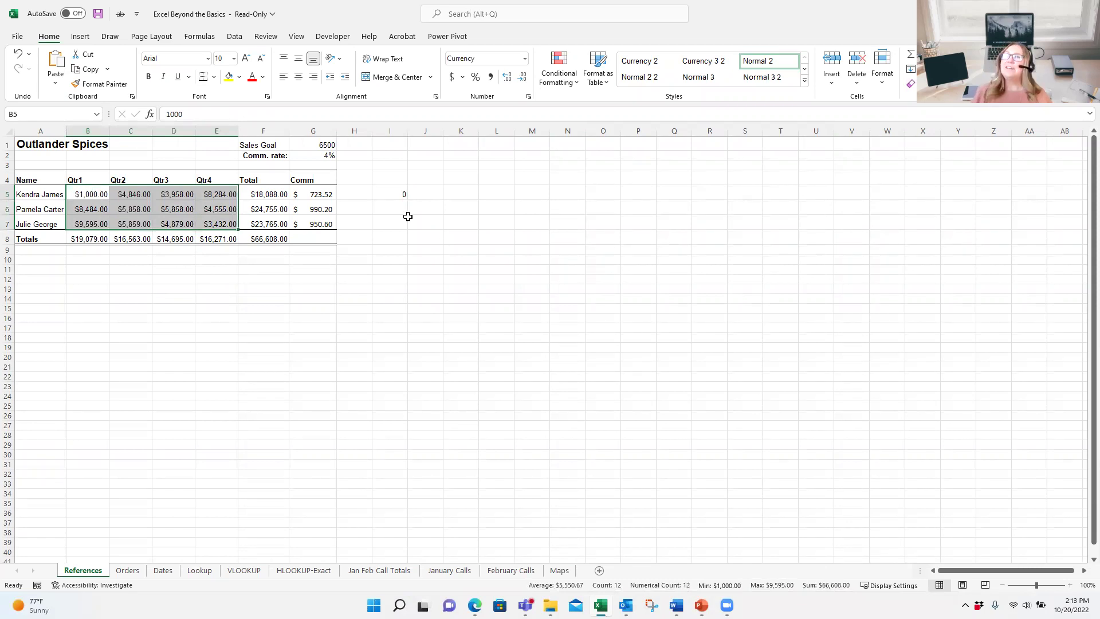
click(389, 193)
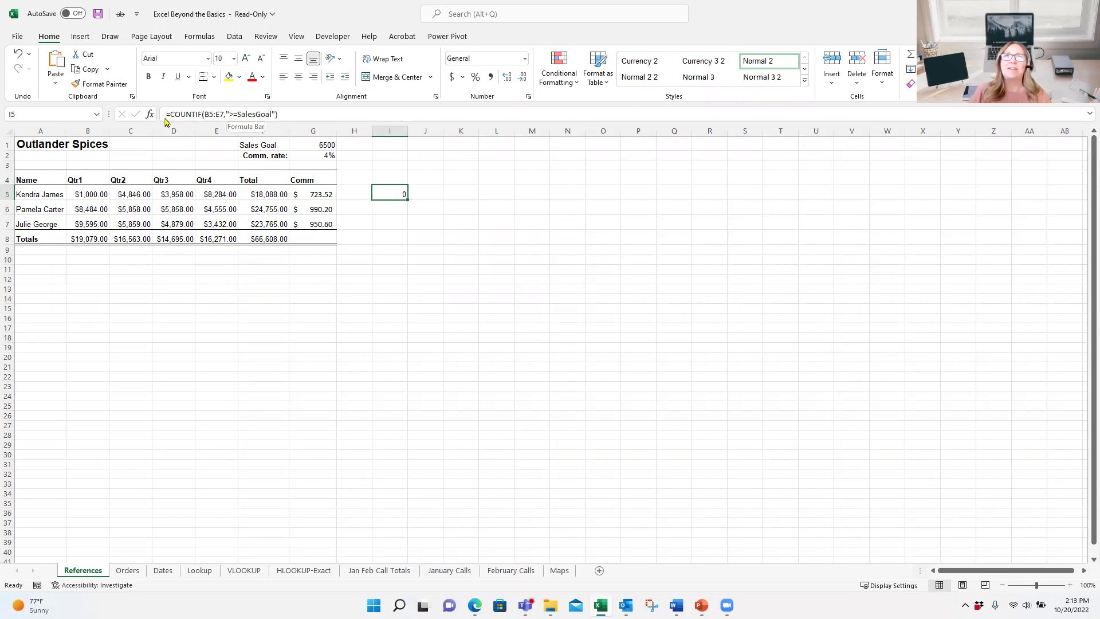
Step: Replace the COUNTIF SalesGoal criteria with >=6500 so I5 returns 3
click(150, 114)
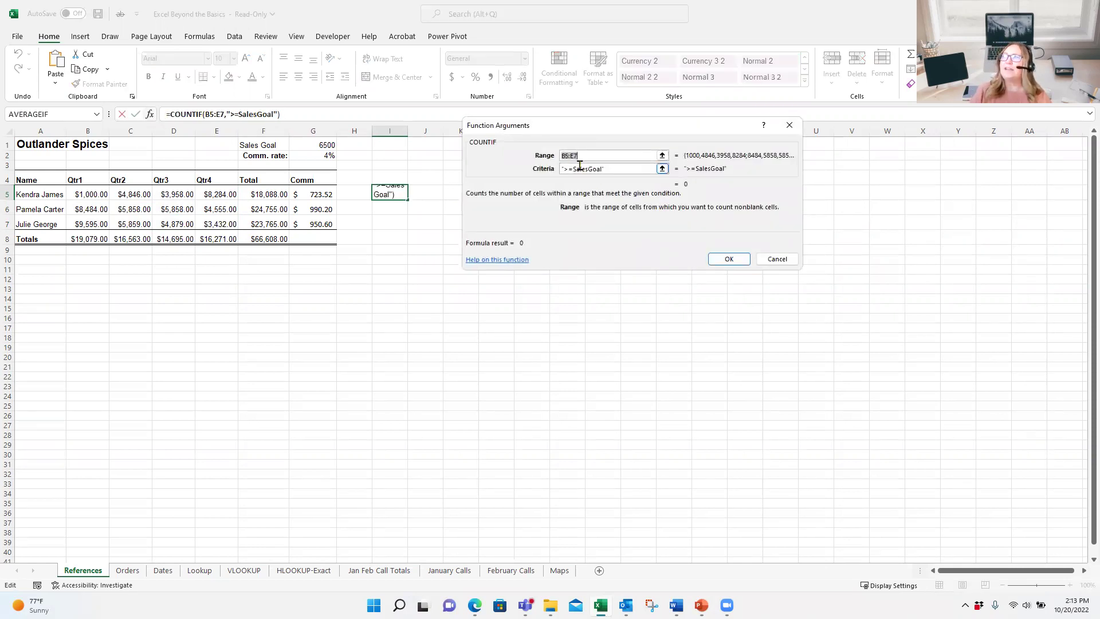
click(634, 167)
triple_click(655, 168)
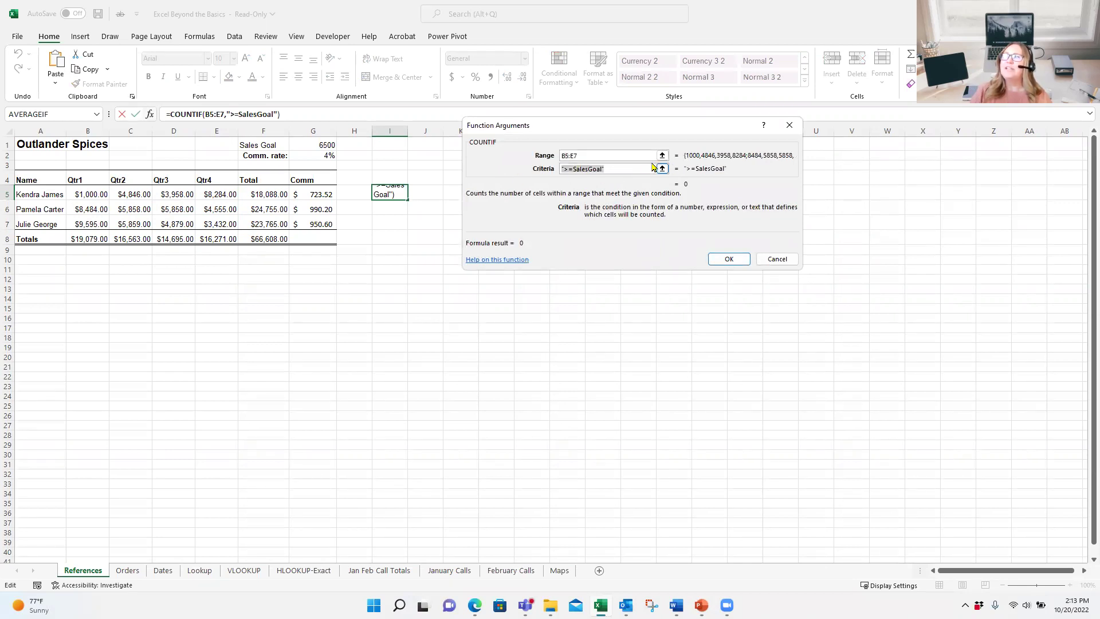
key(BackSpace)
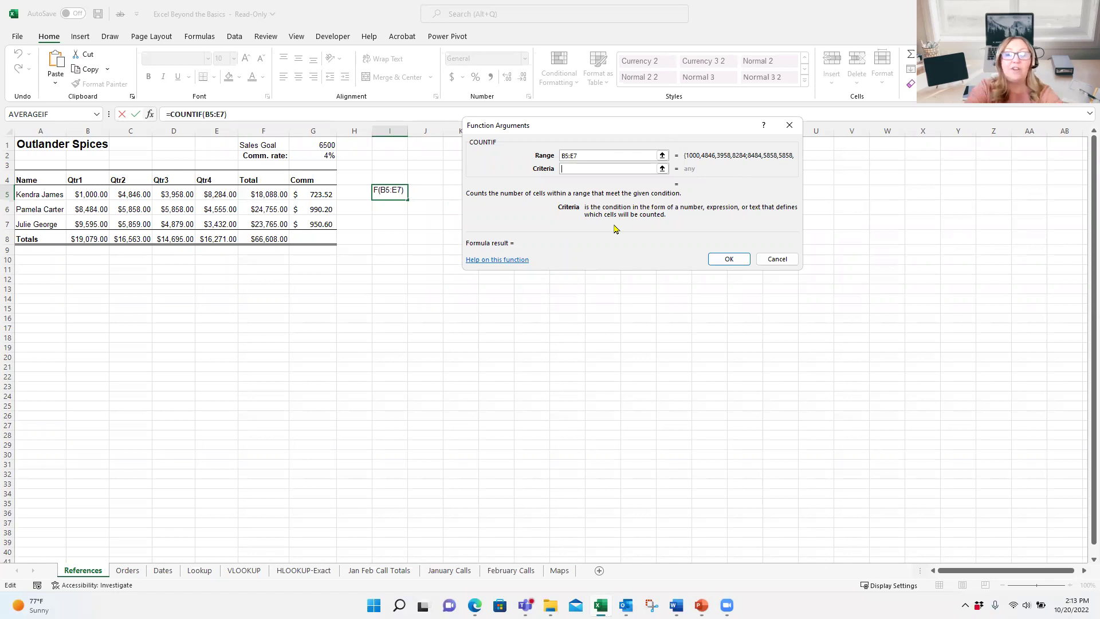
text(>)
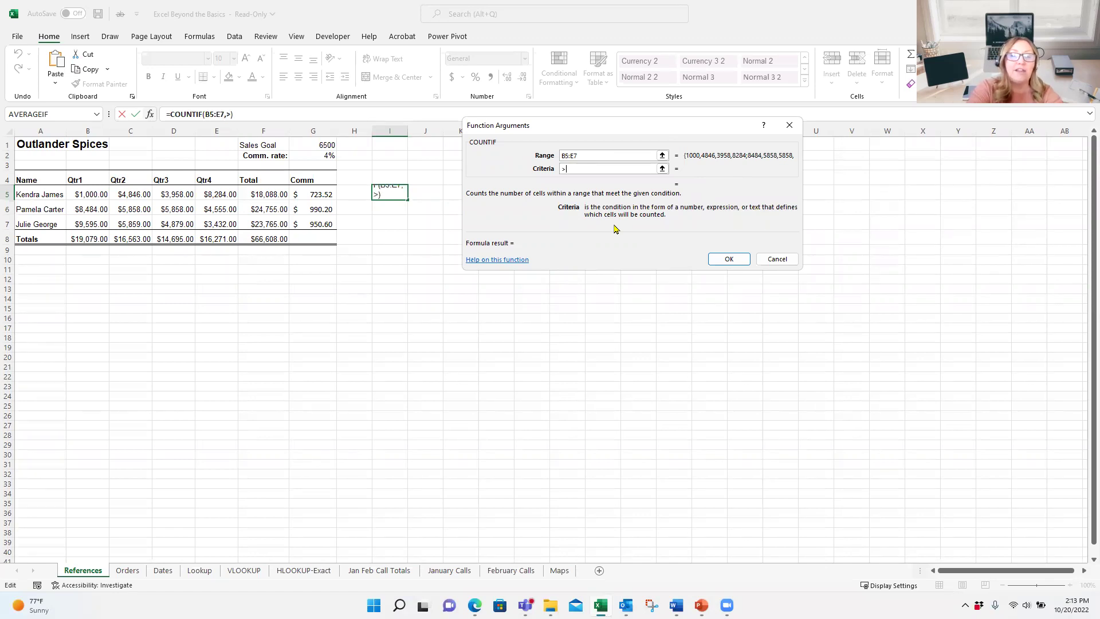
text(=6500)
key(Return)
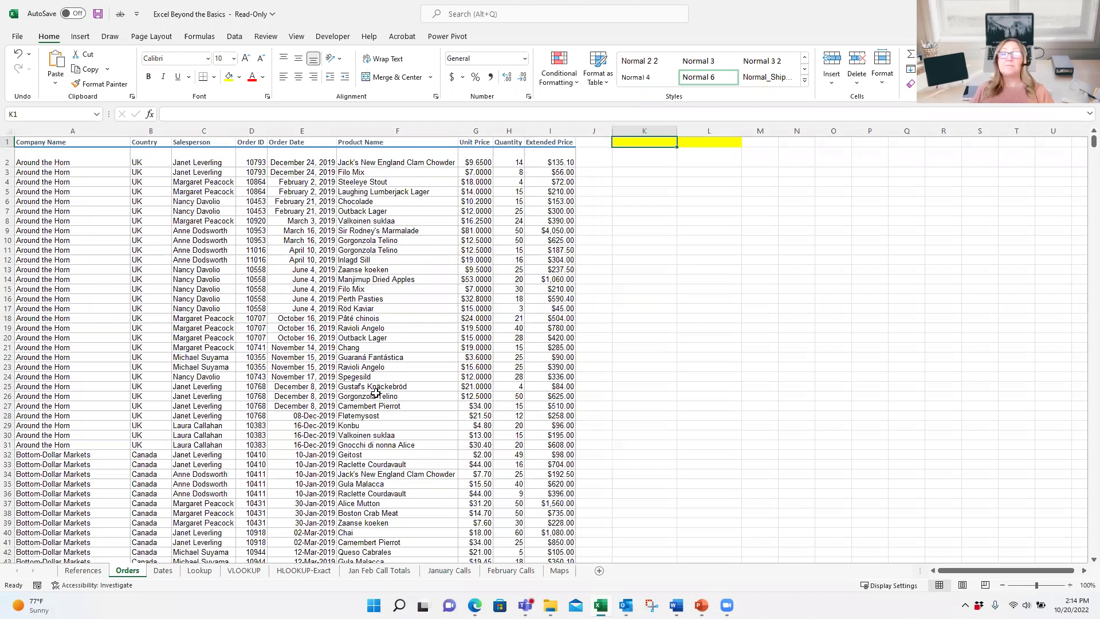
Step: Select I2 down to I1465 and name the range ExtendPrice in the Name Box
click(556, 155)
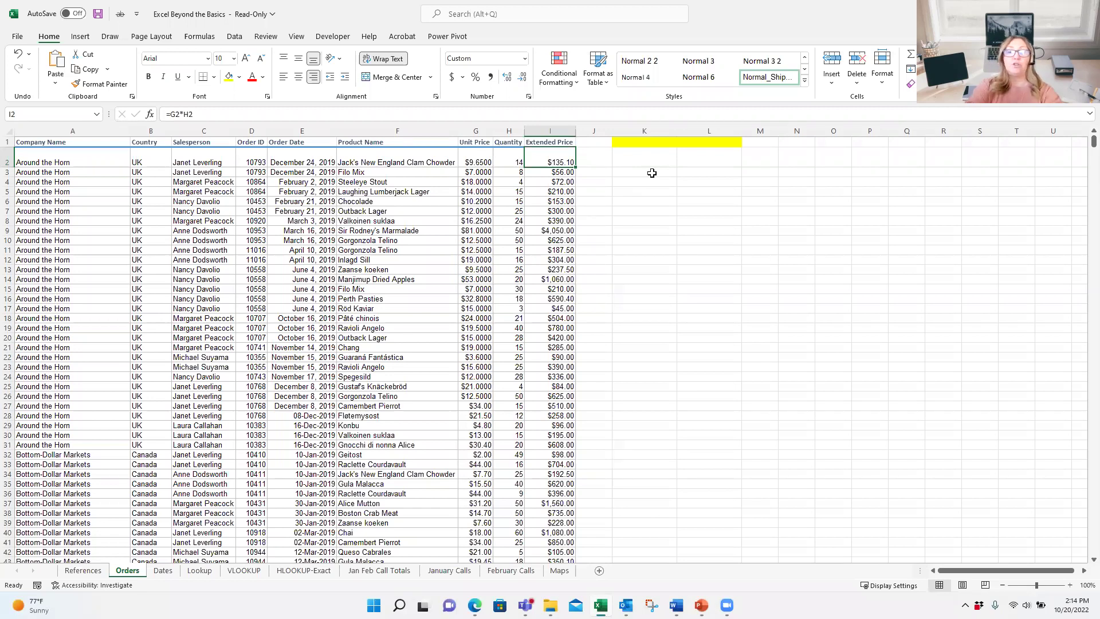
key(ctrl+shift+Down)
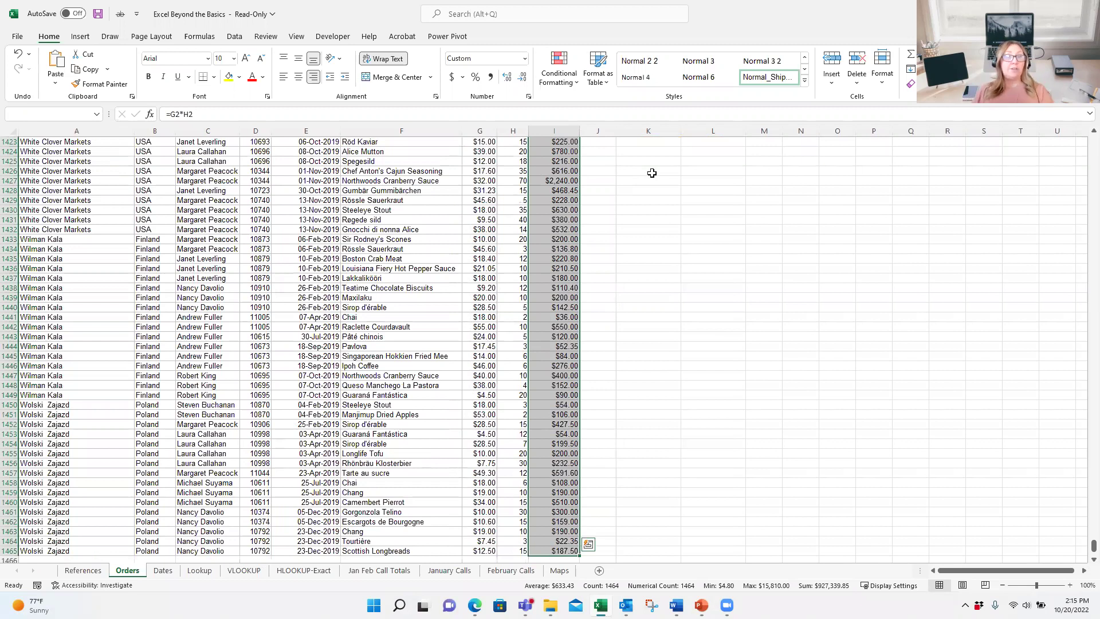
click(37, 115)
text(Exten)
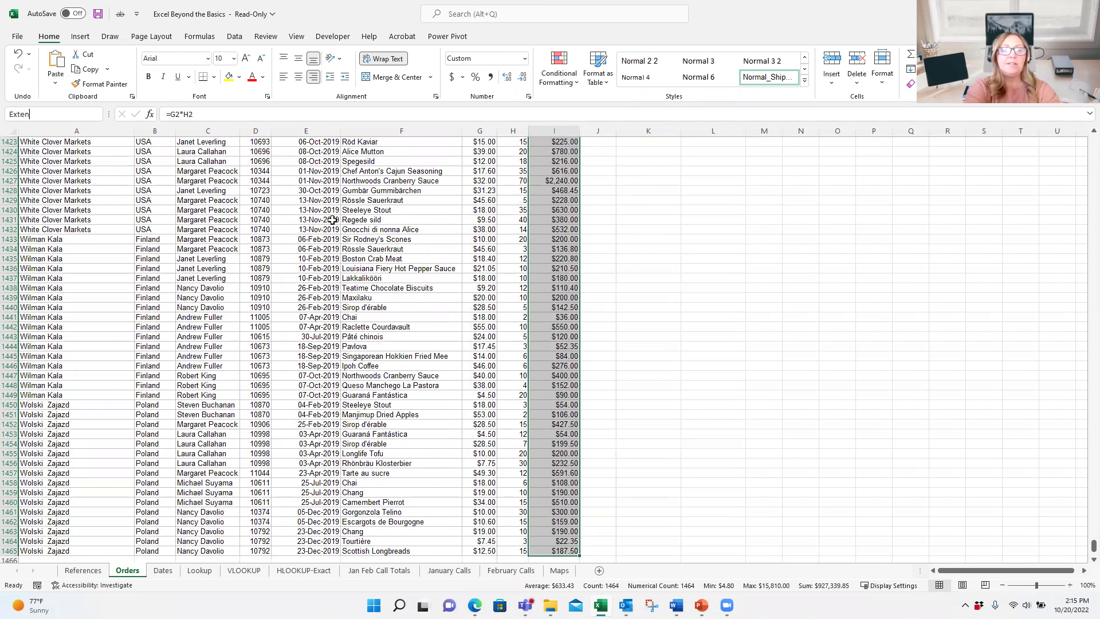
text(dPrice)
key(Return)
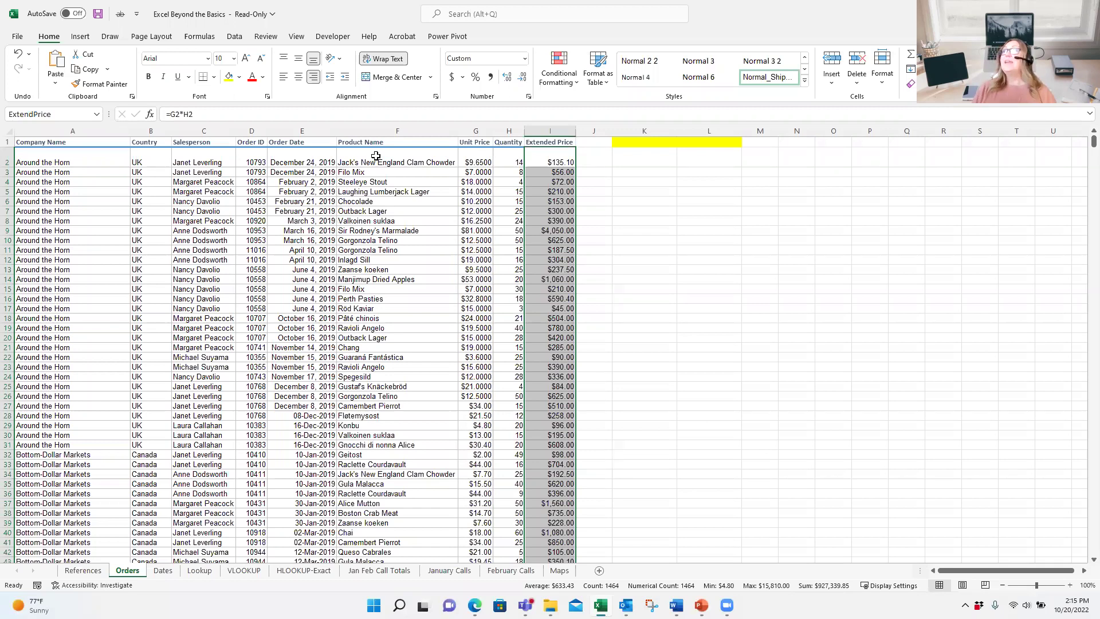
click(656, 141)
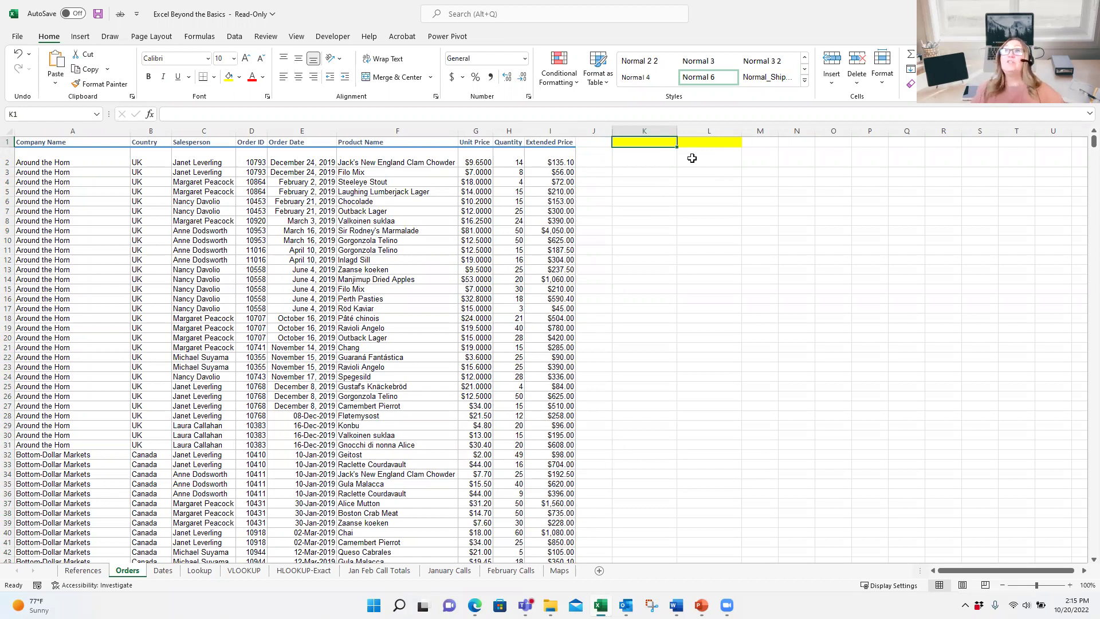
Step: Enter =SUM(ExtendPrice) in K1, giving a total of 927339.85
click(913, 56)
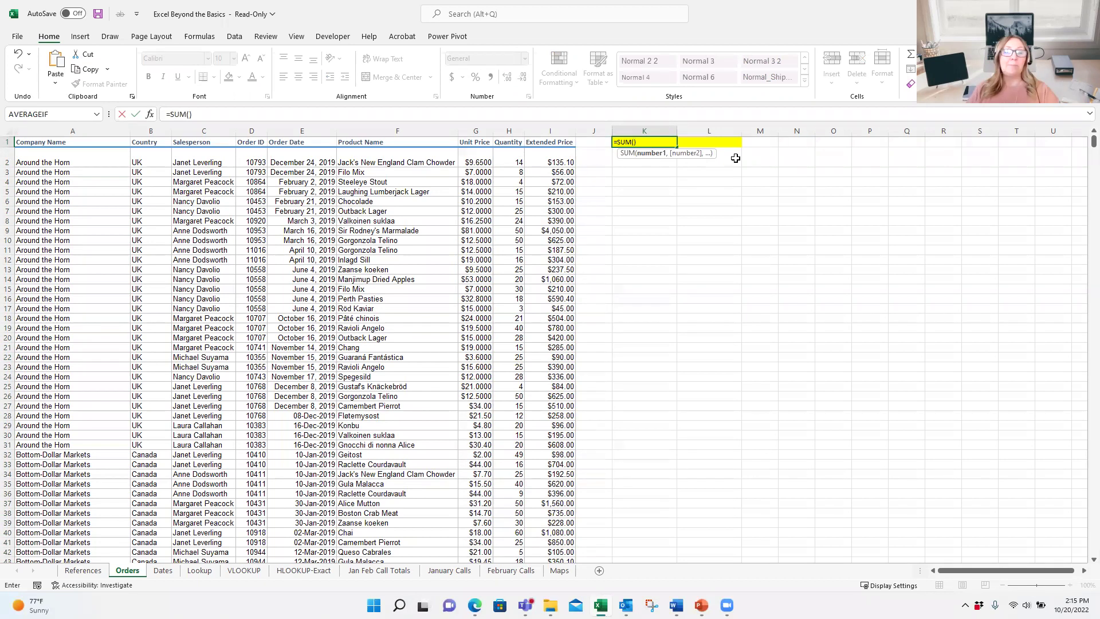
text(ex)
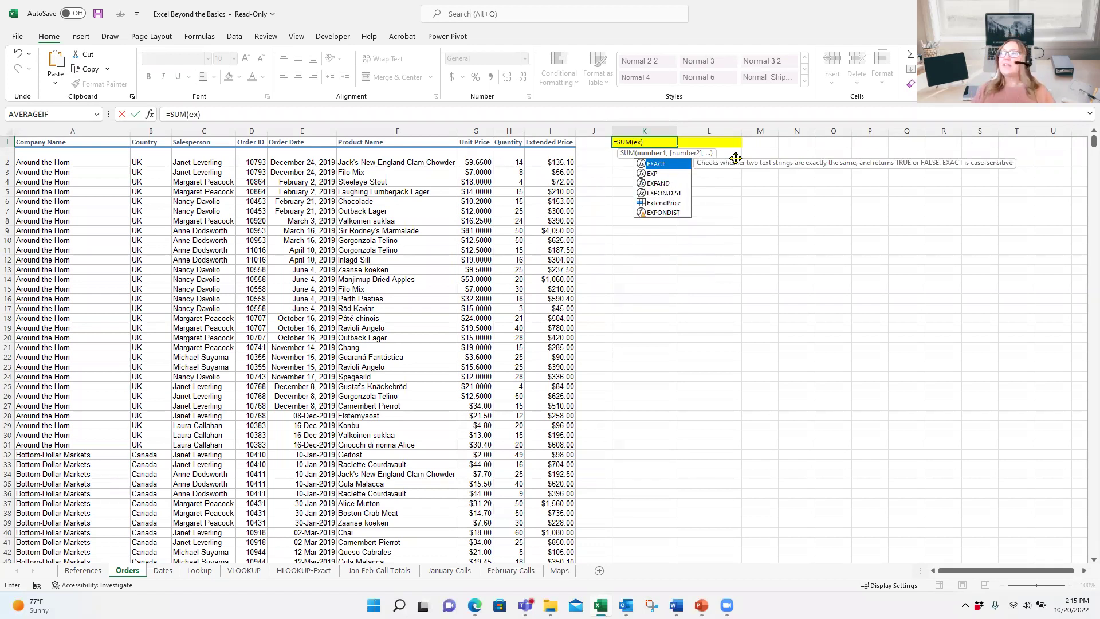
double_click(658, 205)
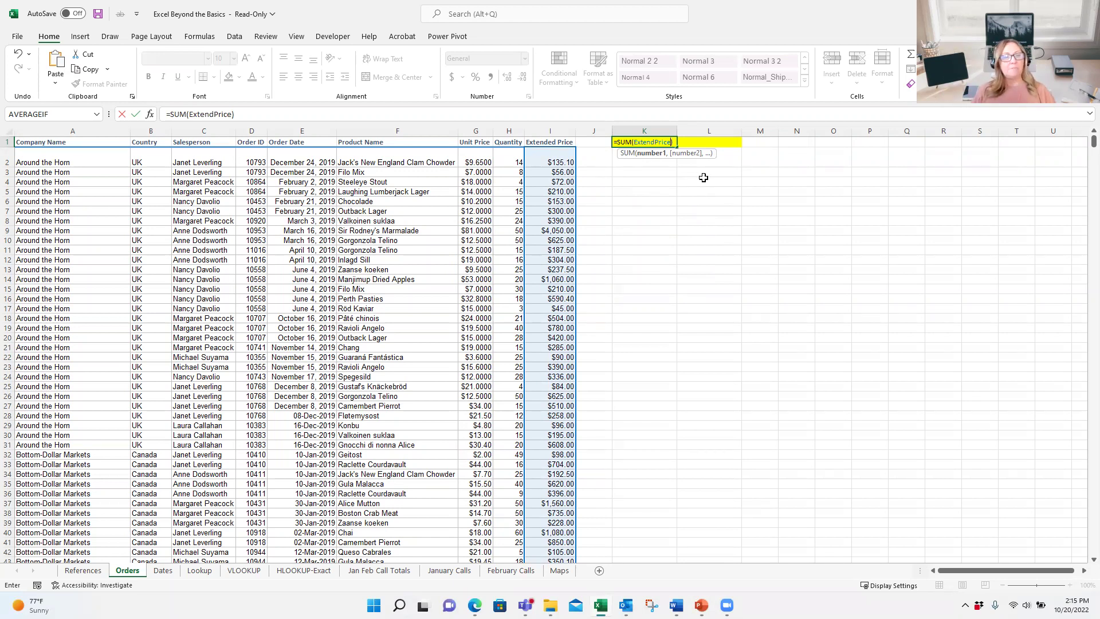
key(ctrl+Return)
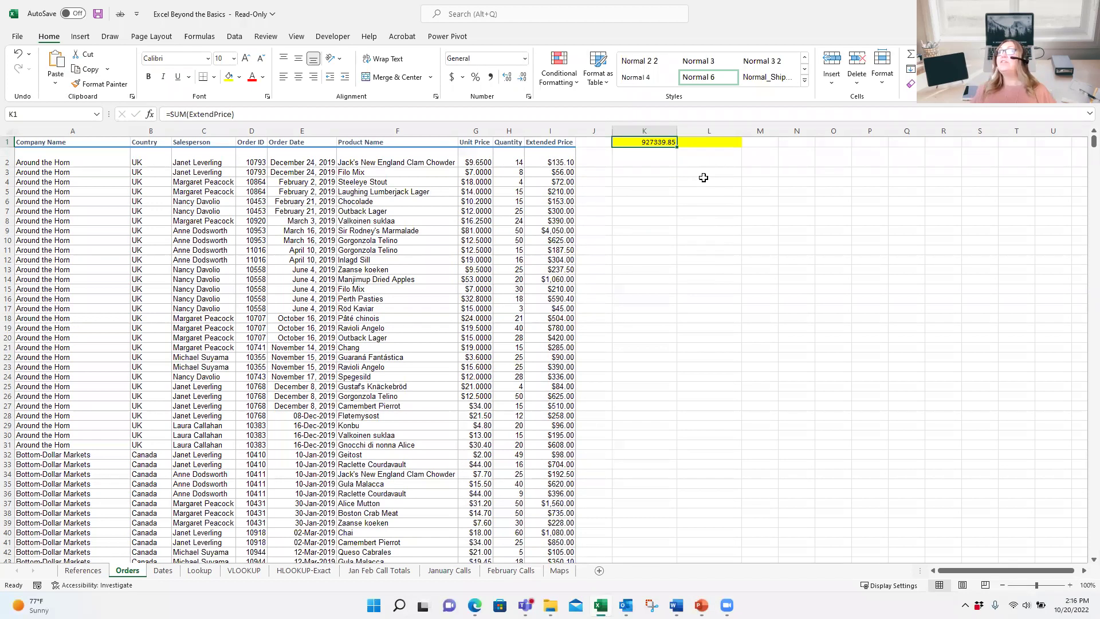
click(730, 144)
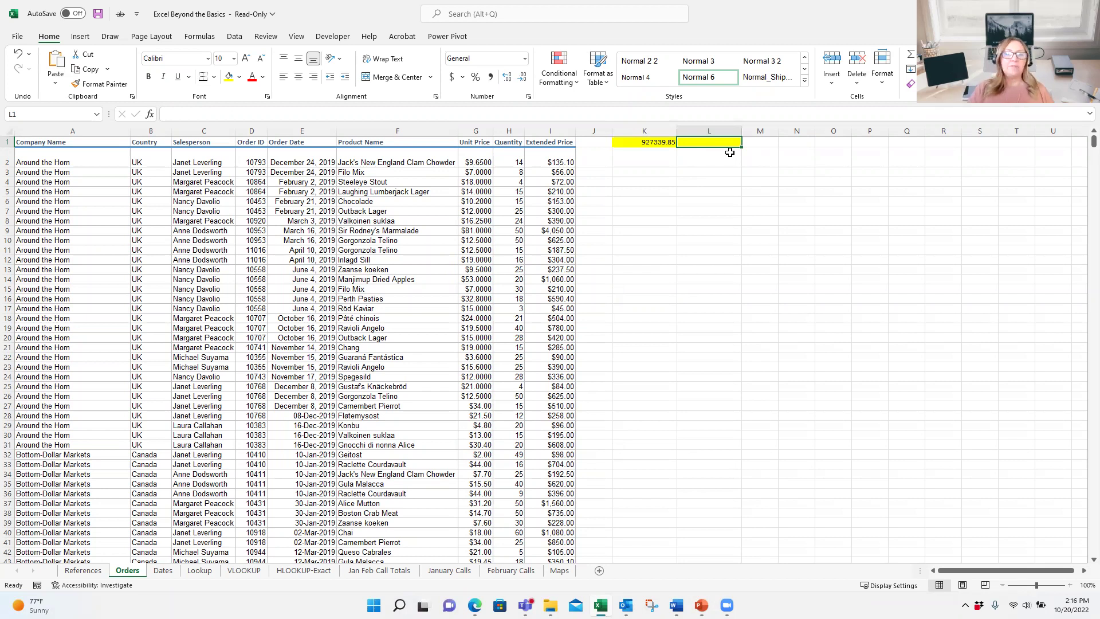
Step: Build =SUBTOTAL(9,ExtendPrice in L1 from the function and range autocomplete lists
text(=su)
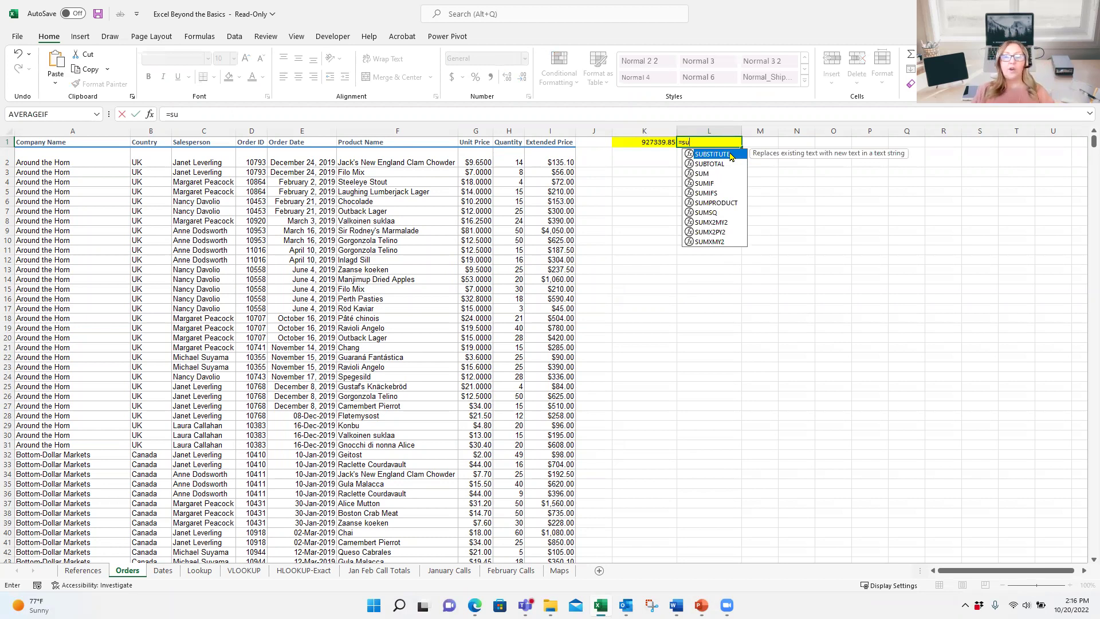
double_click(715, 167)
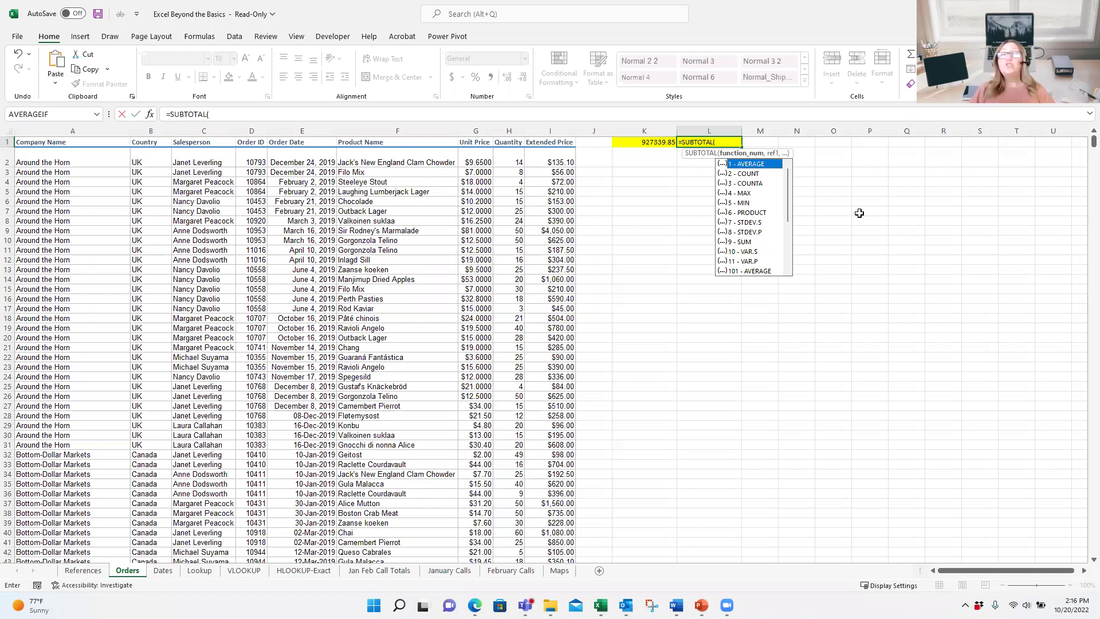
double_click(739, 241)
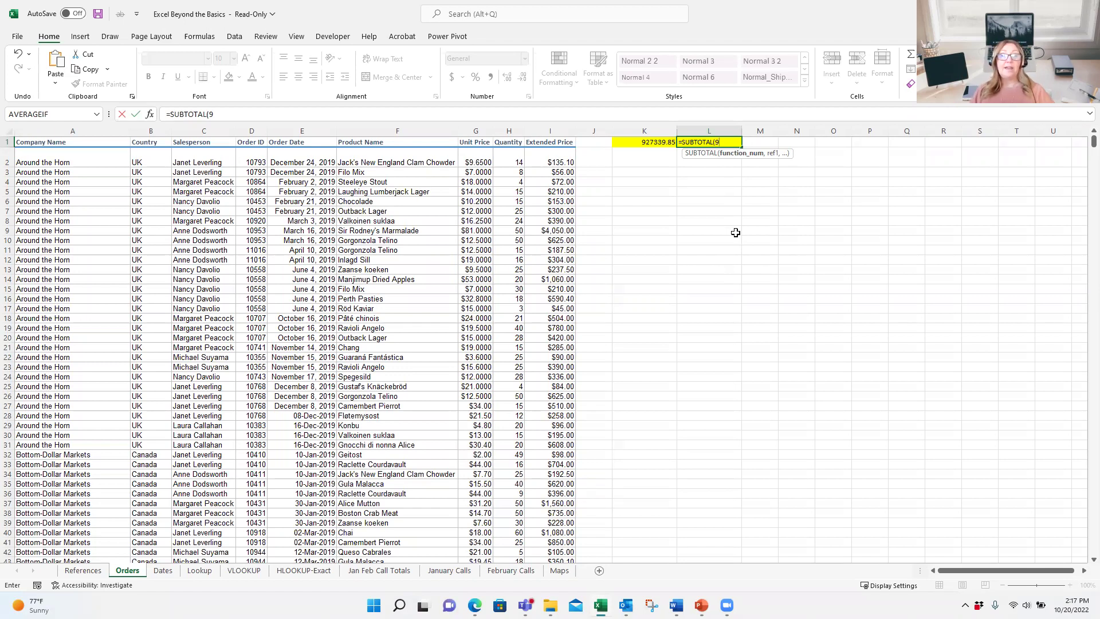
text(,)
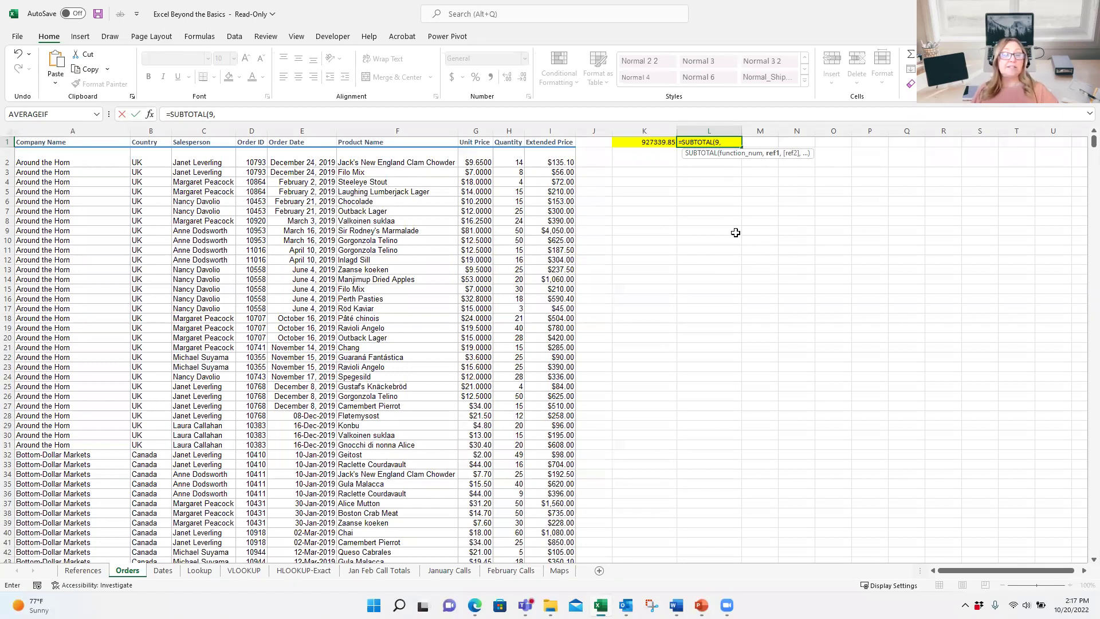
text(e)
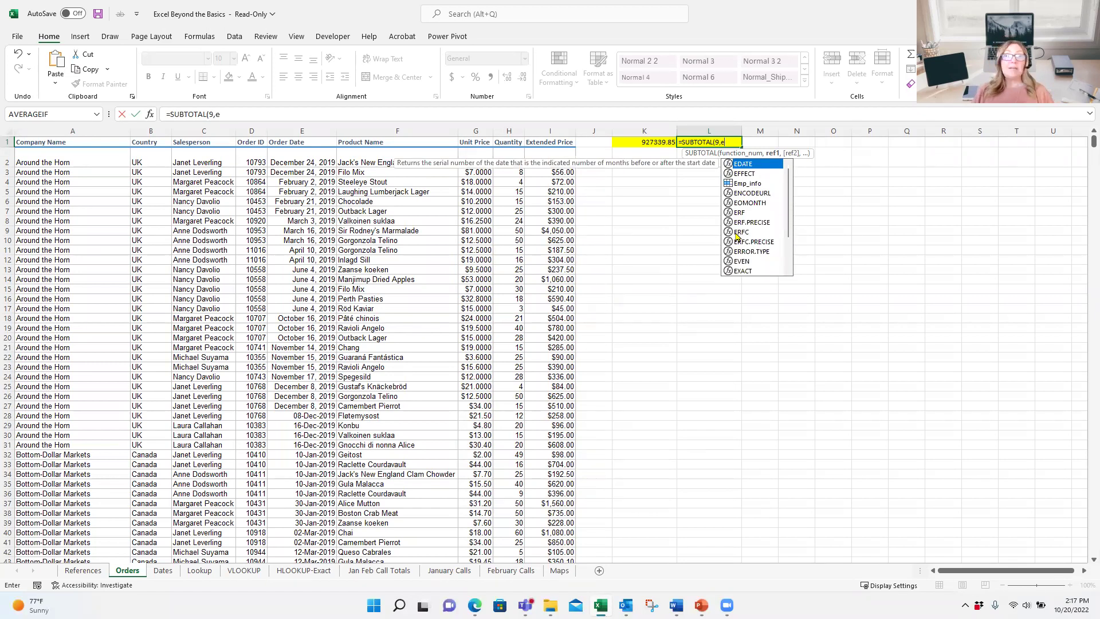
text(xtendPrice)
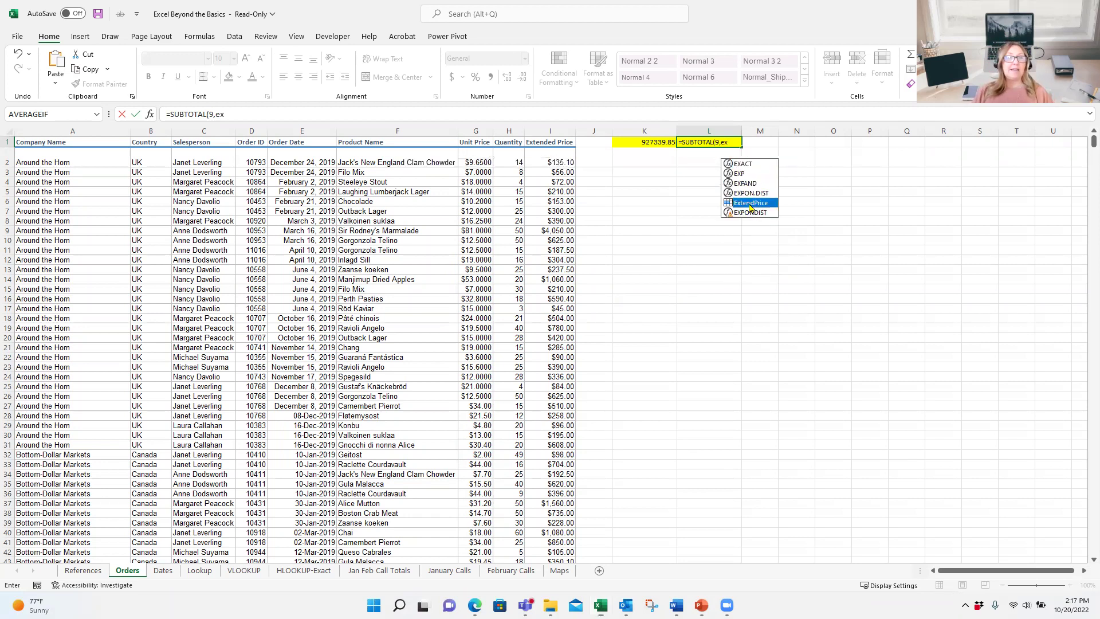
double_click(751, 204)
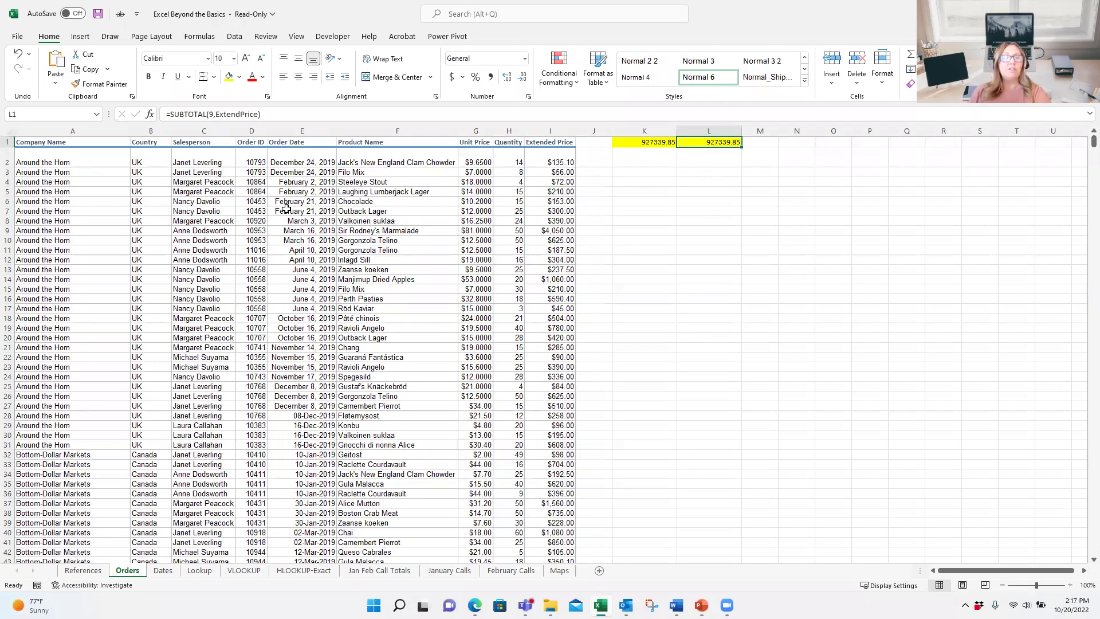
click(219, 213)
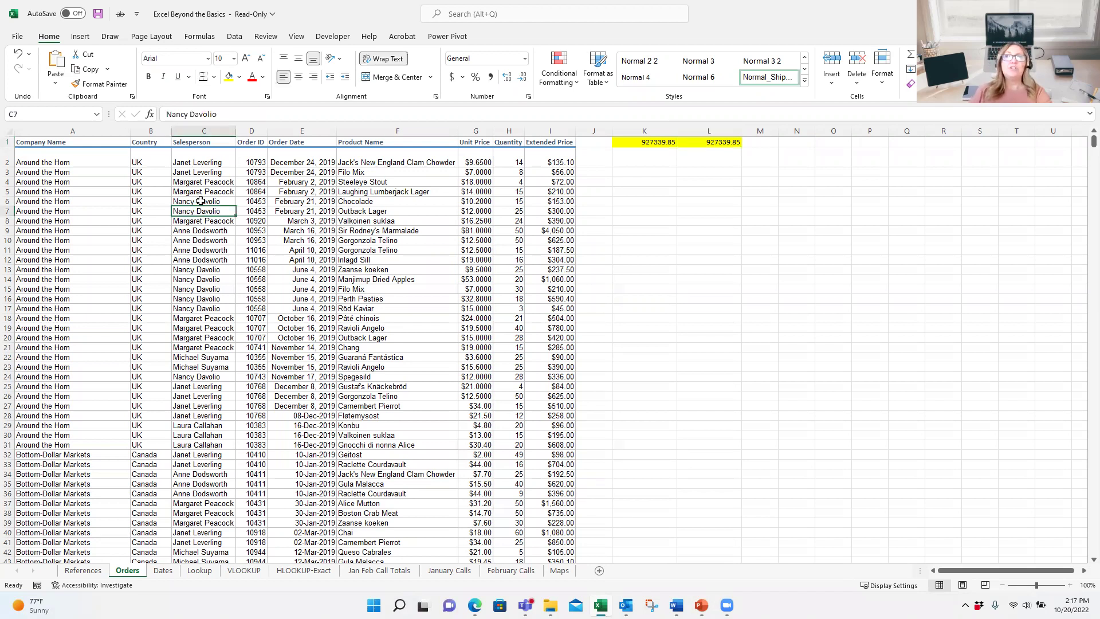
scroll(235, 255, down, 13)
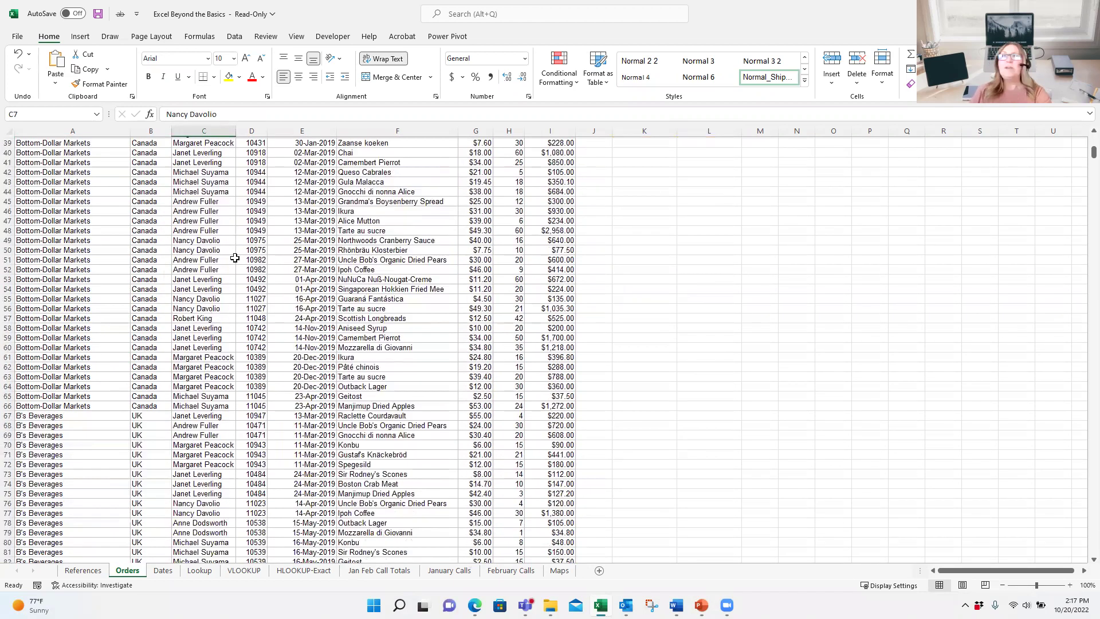
scroll(235, 258, up, 13)
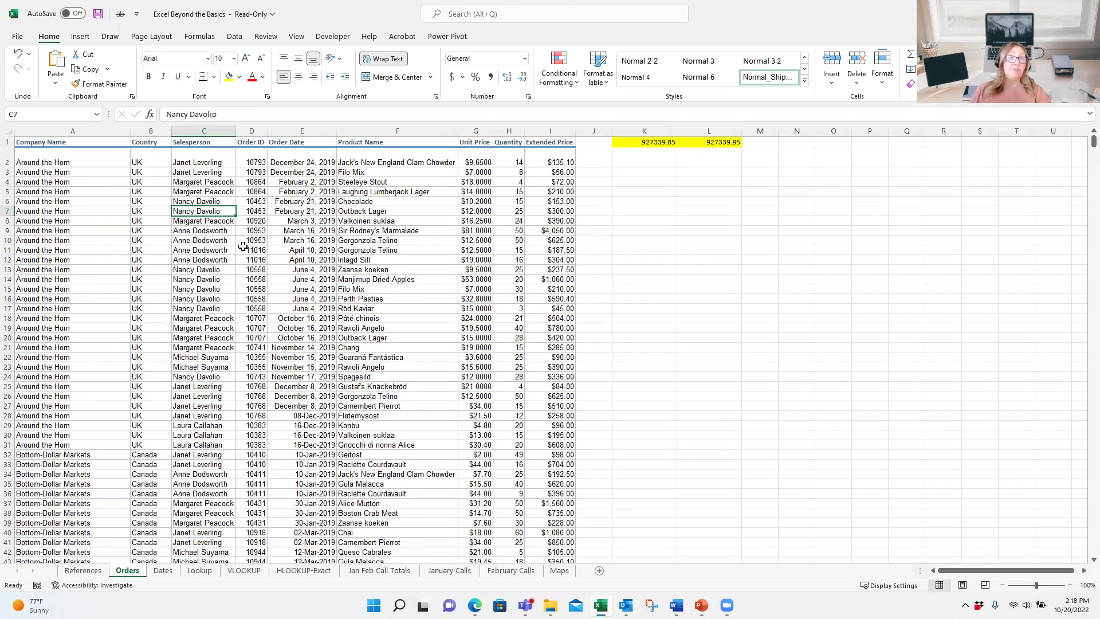
Step: Freeze the top row of the Orders sheet and scroll to confirm the header stays
click(297, 36)
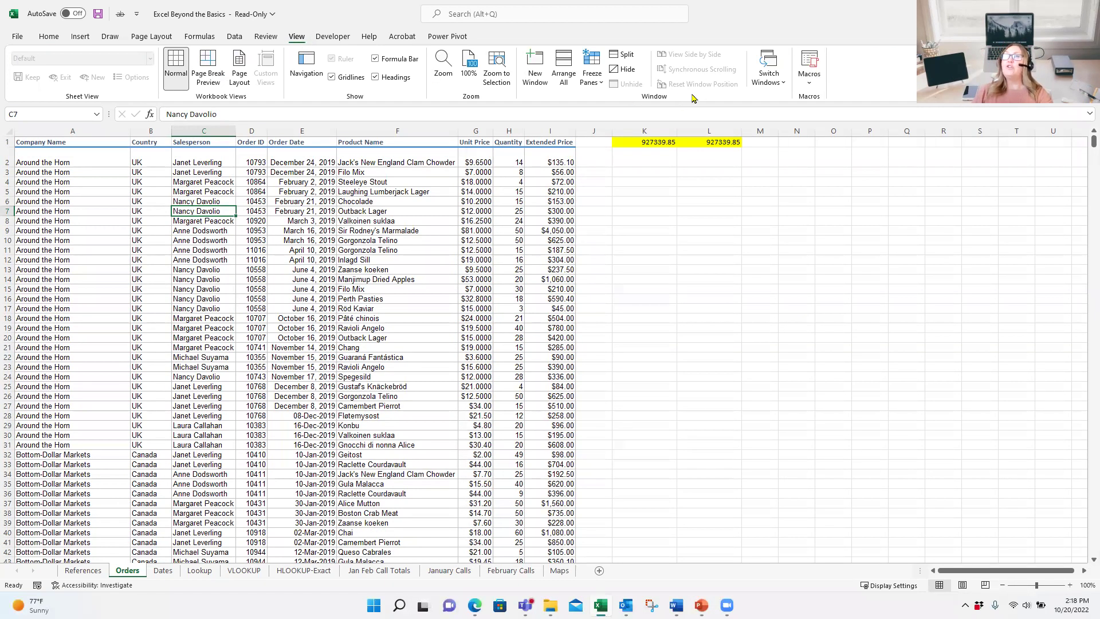
click(589, 79)
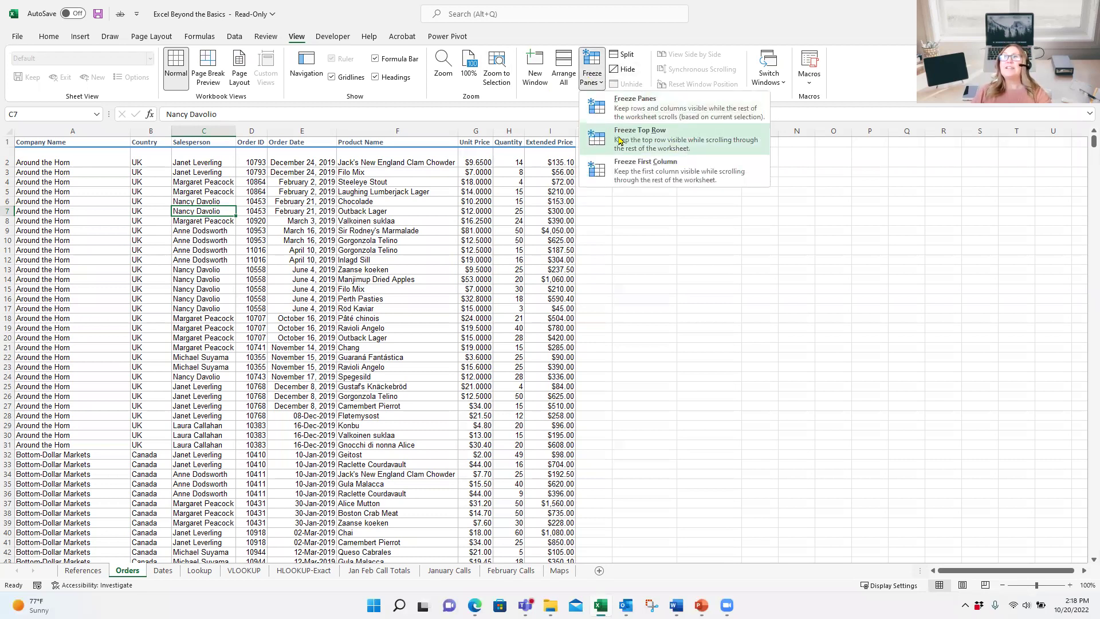
click(639, 142)
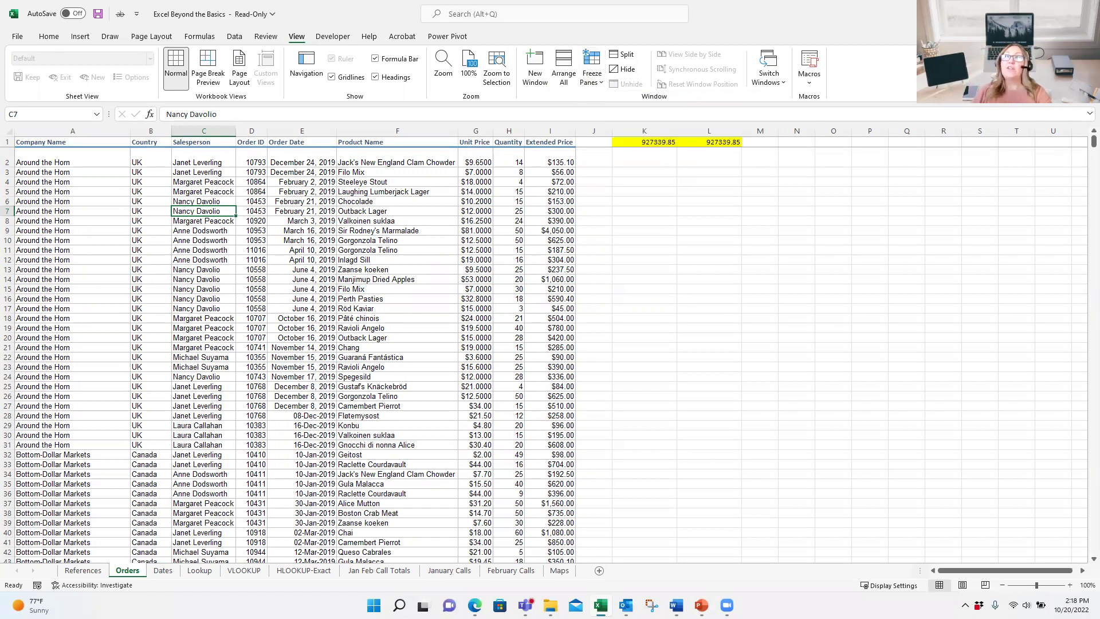
scroll(424, 286, down, 19)
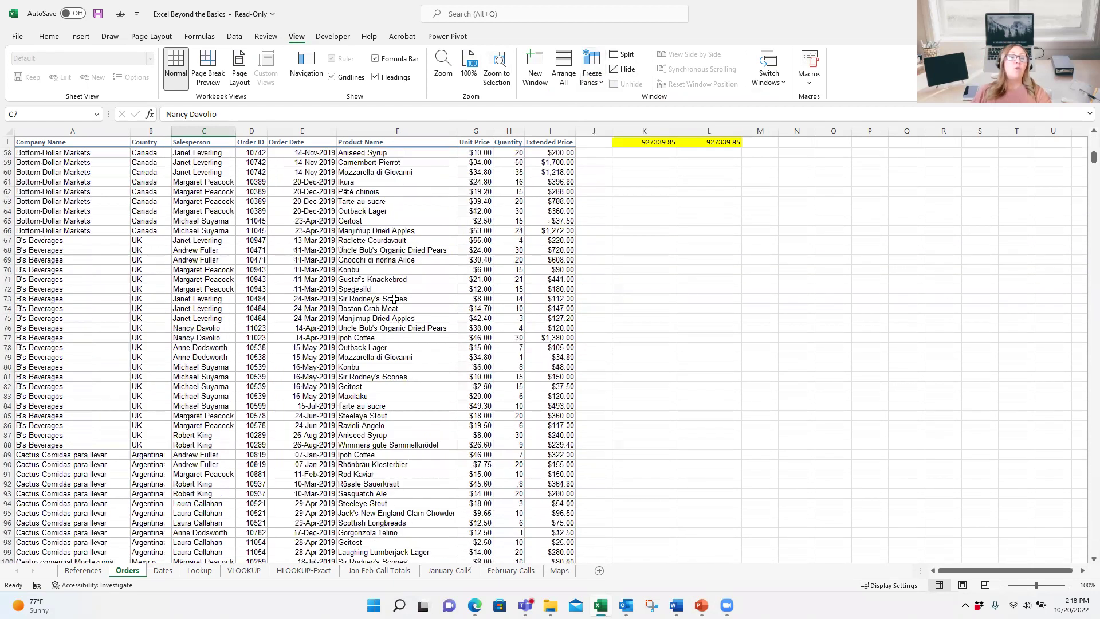
scroll(395, 299, down, 5)
scroll(394, 299, up, 20)
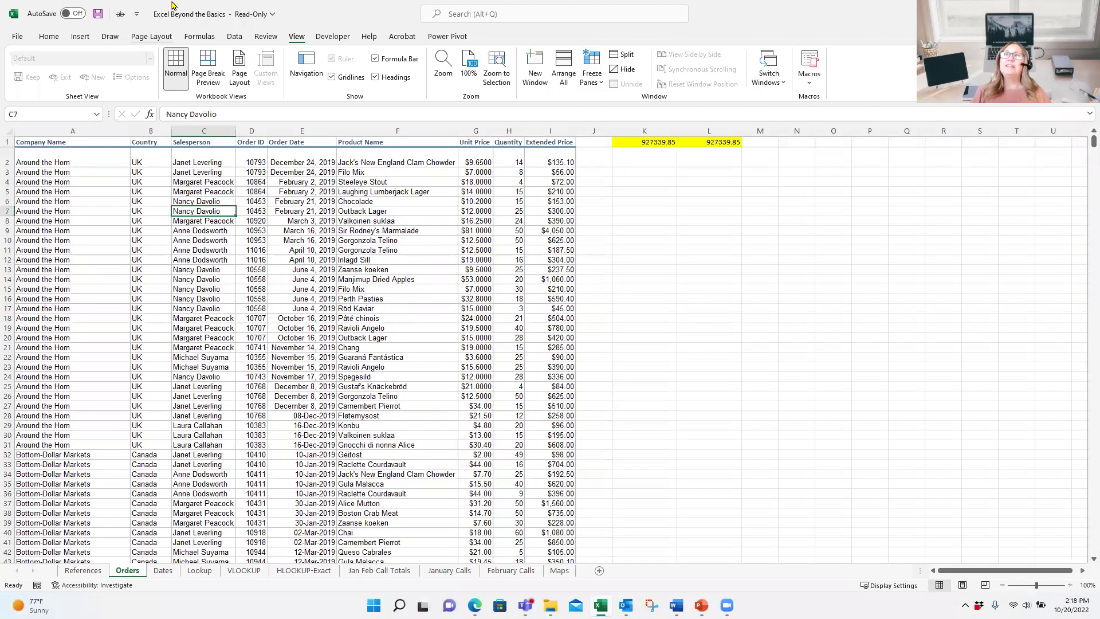
Step: Sort the order rows A to Z by the Country column
click(156, 182)
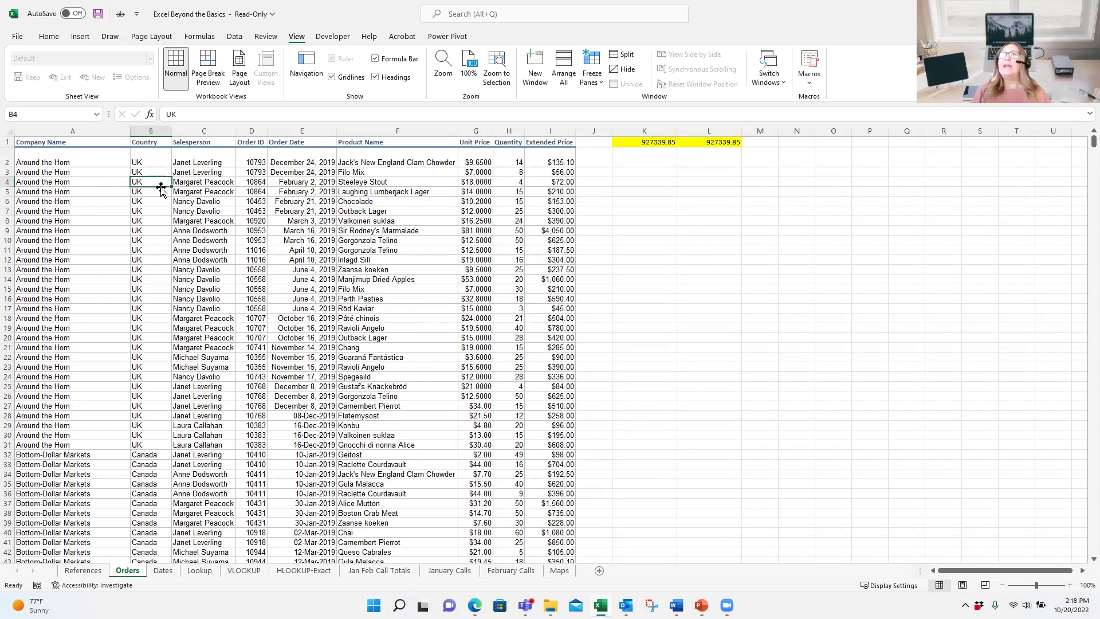
click(234, 37)
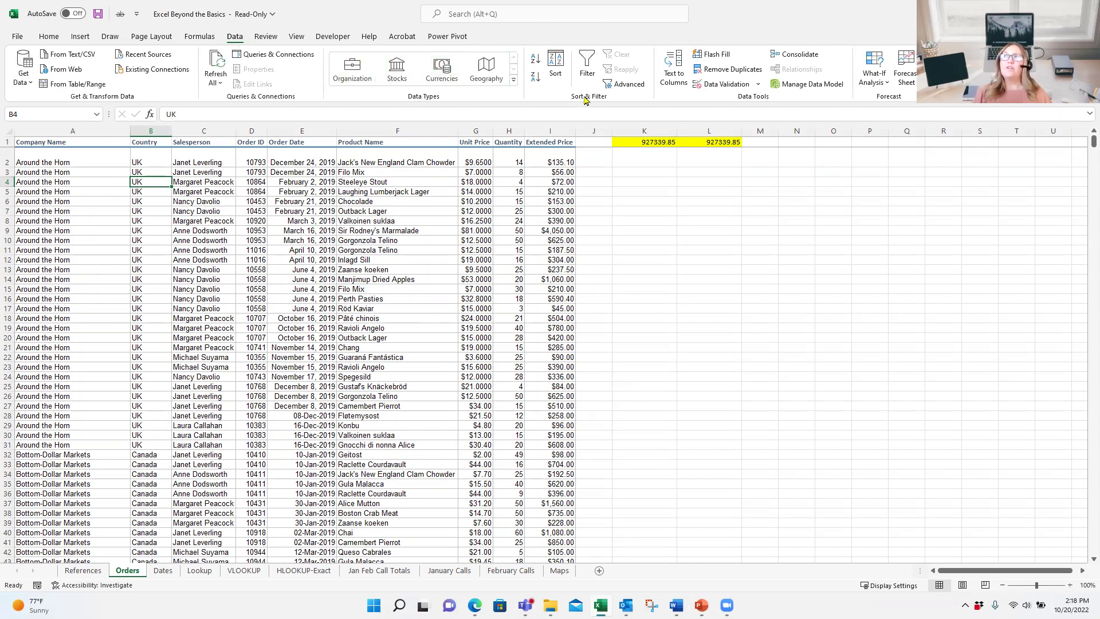
click(534, 60)
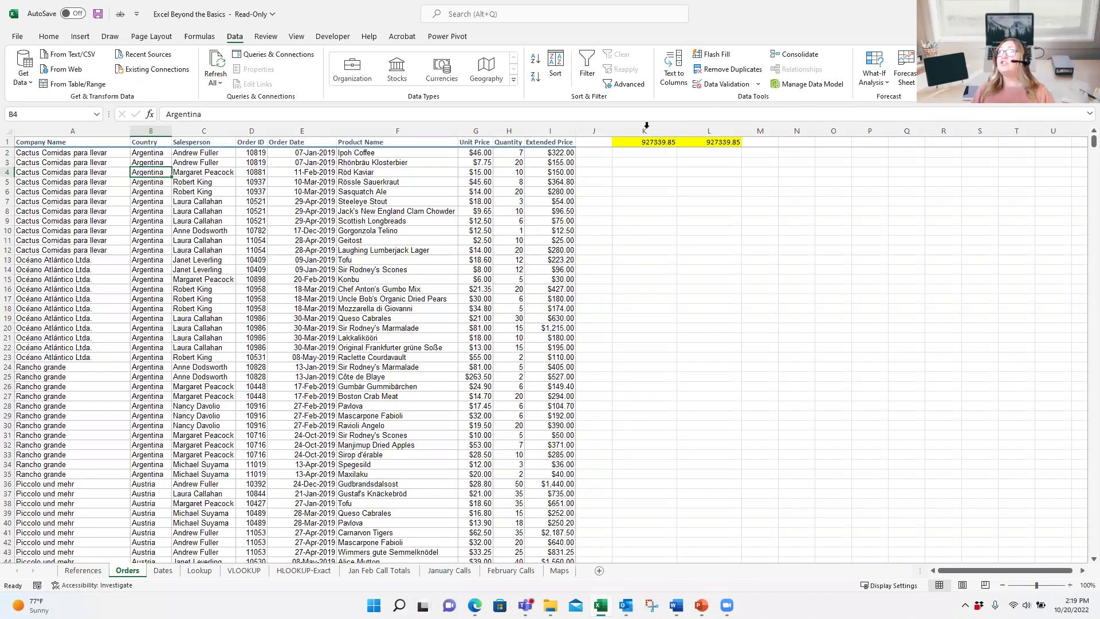
Step: Choose Unfreeze Panes under View > Freeze Panes to release the header row
click(298, 38)
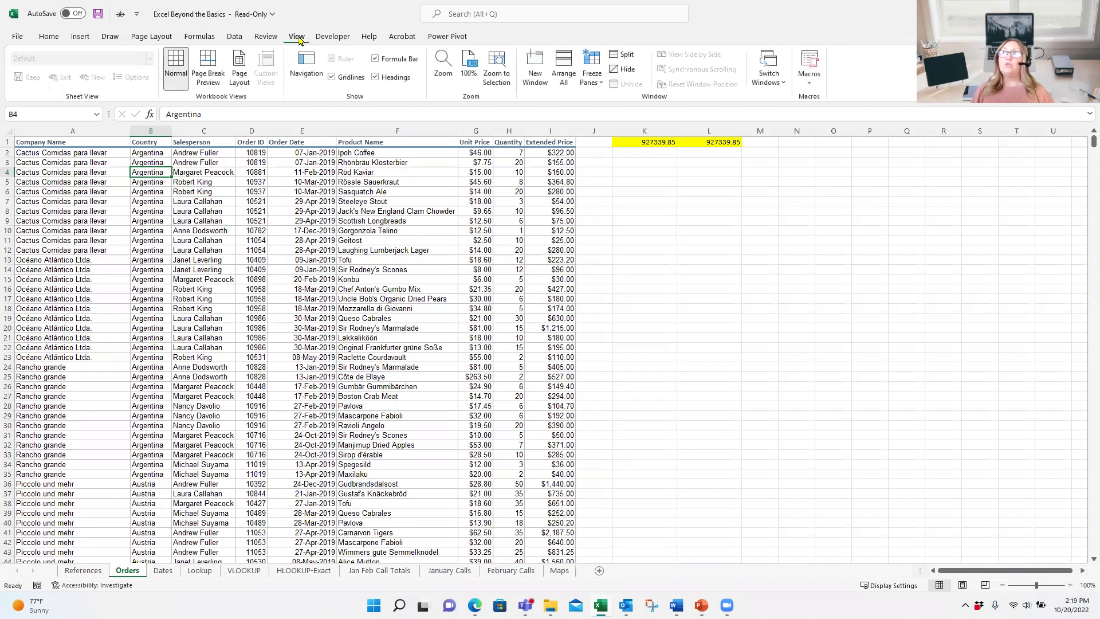
click(591, 74)
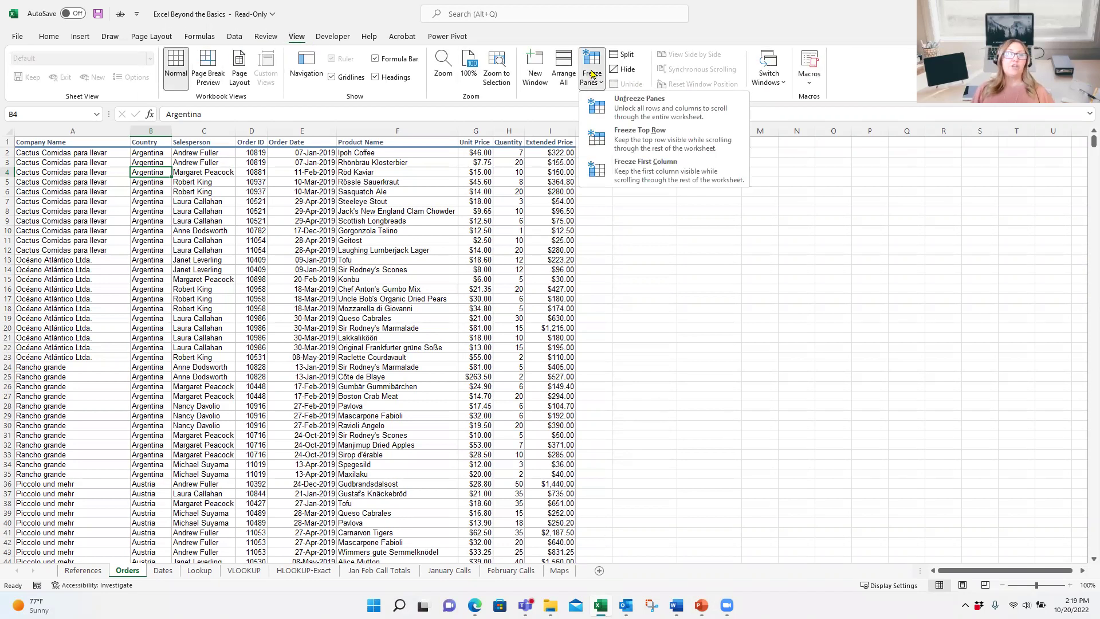
click(610, 105)
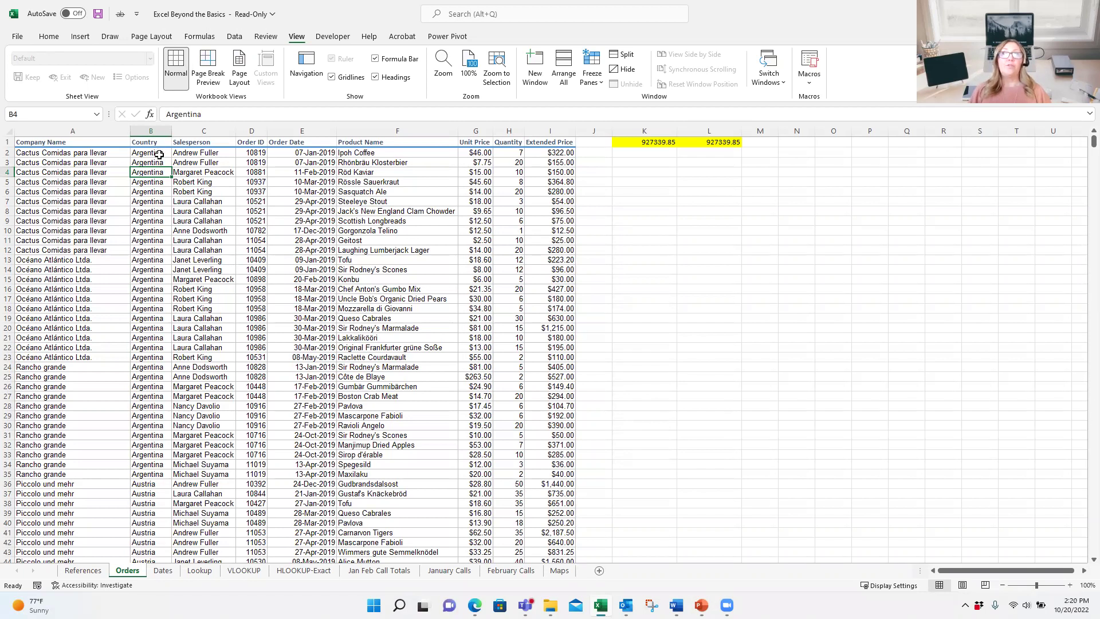
click(157, 160)
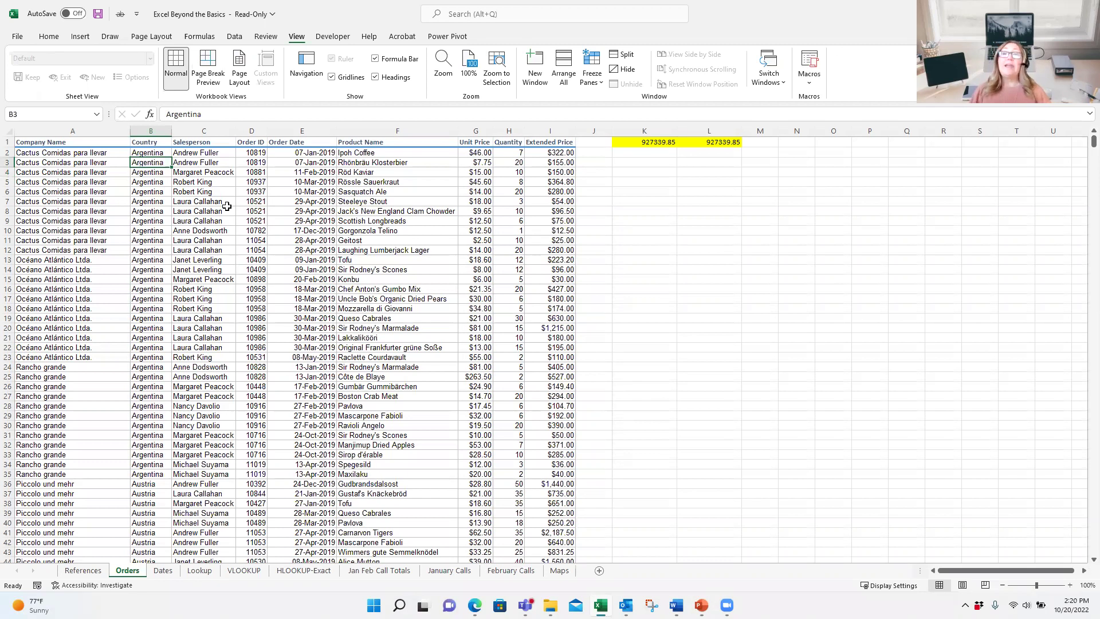
click(209, 164)
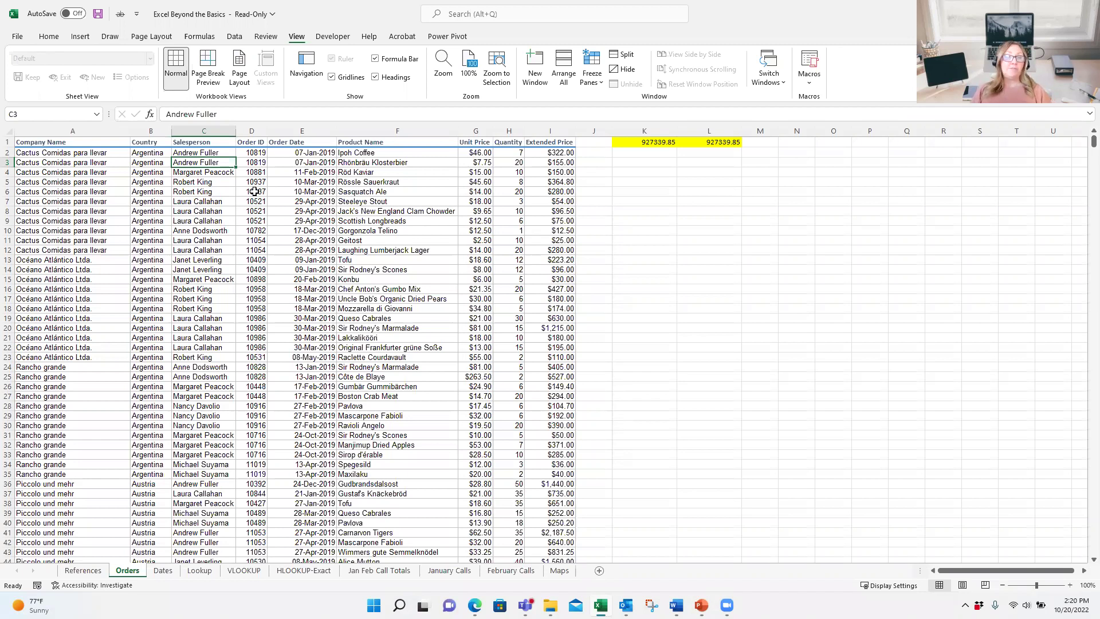
click(591, 79)
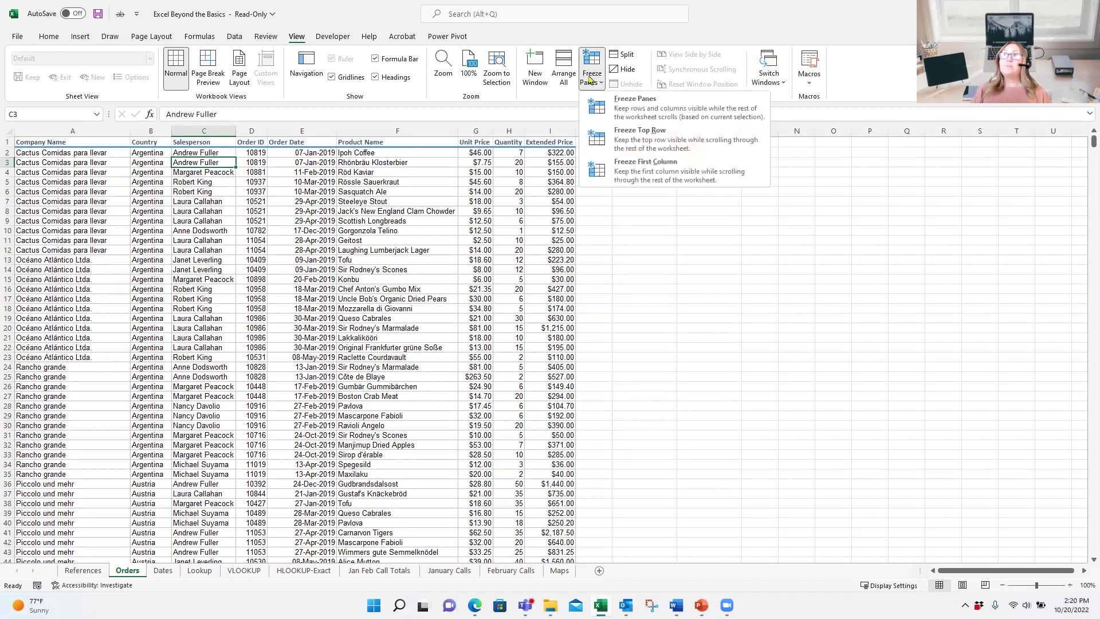
click(657, 117)
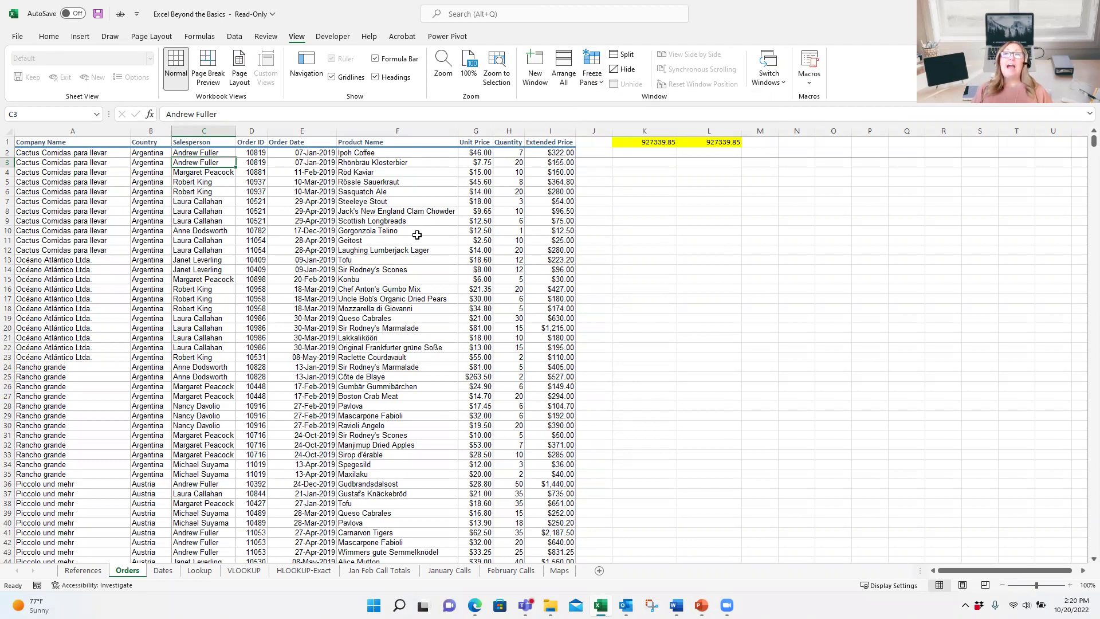
scroll(417, 229, down, 8)
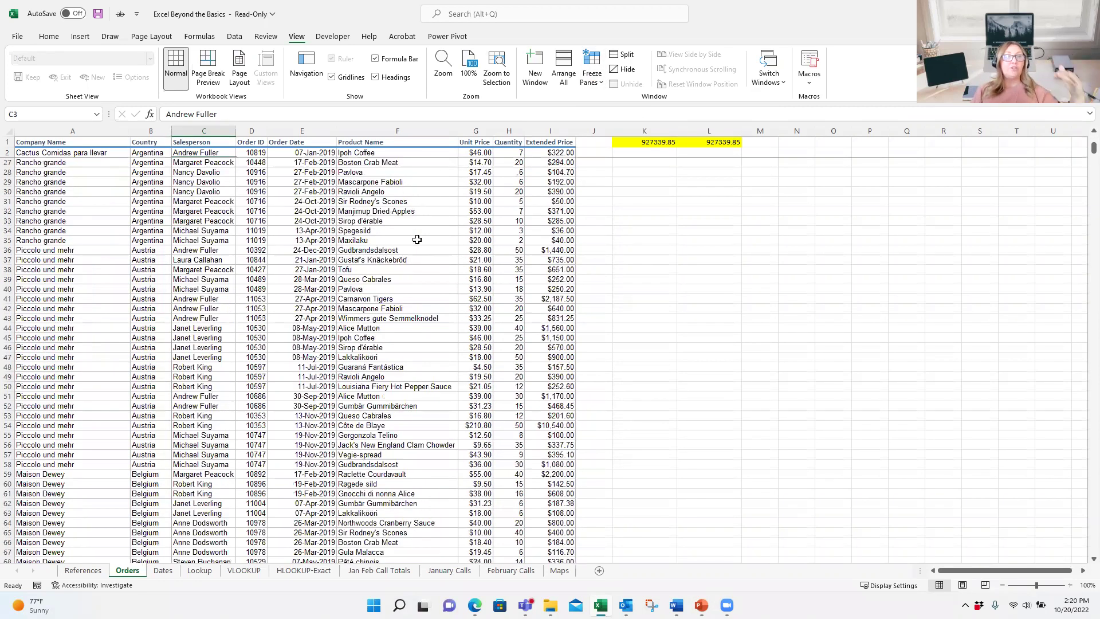
scroll(417, 240, up, 8)
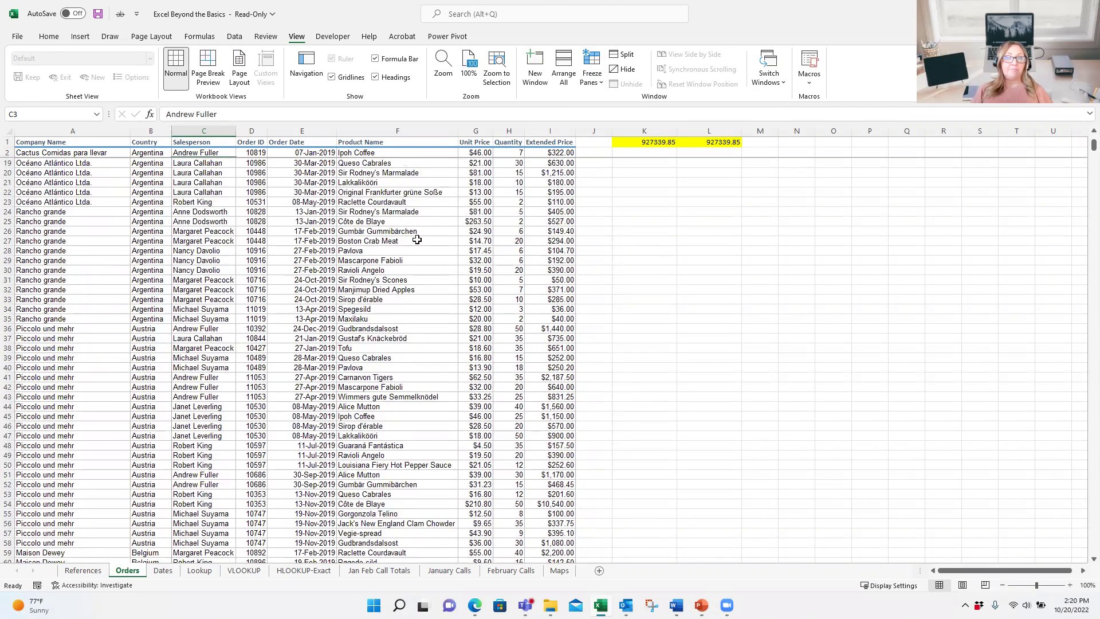
click(1083, 571)
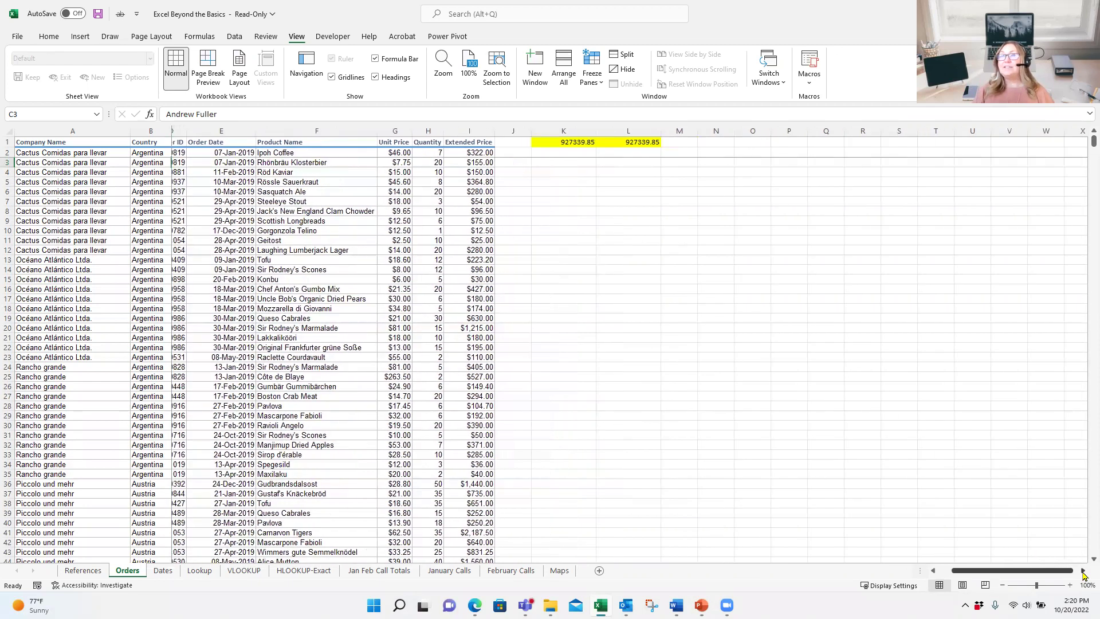
click(1082, 571)
click(1083, 571)
click(1083, 571)
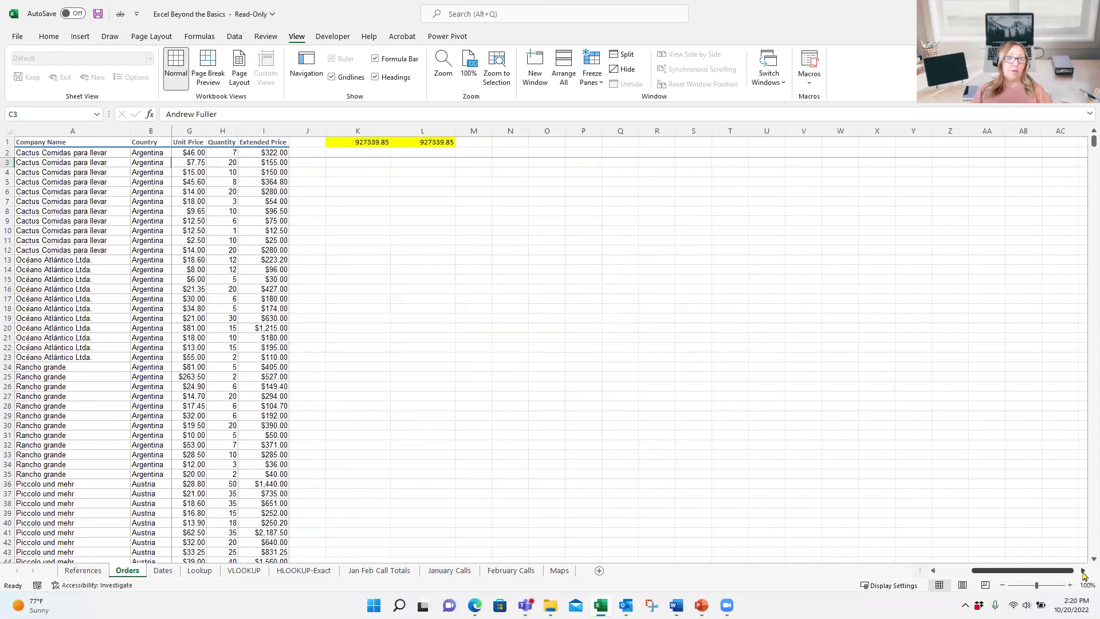
drag(1056, 572, 990, 571)
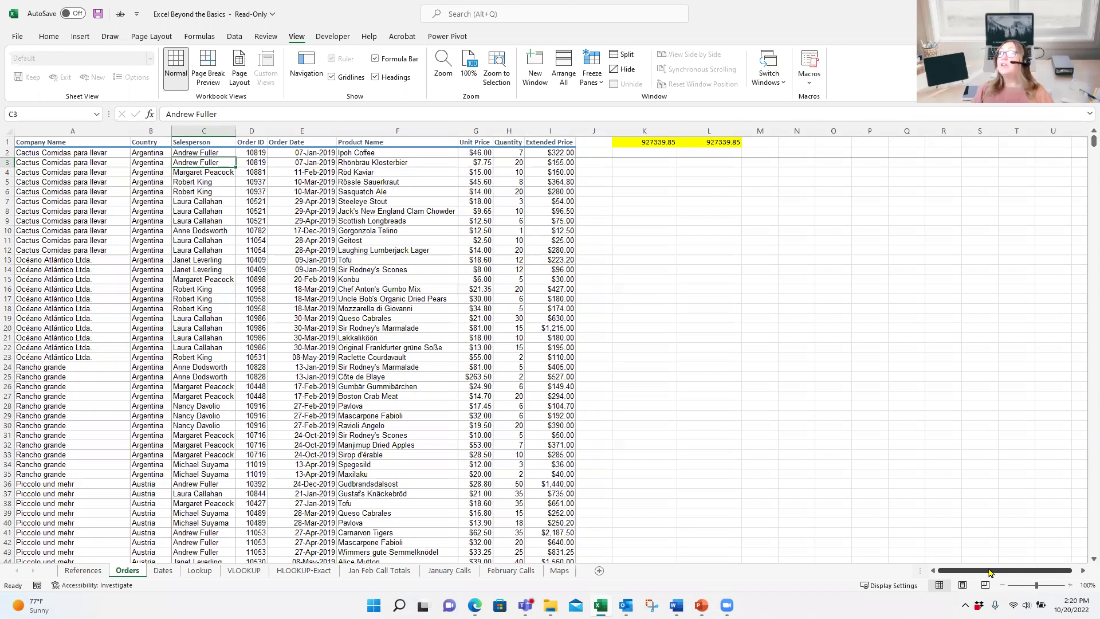
Step: Unfreeze all panes on the Orders sheet and switch to the Data tab
click(600, 84)
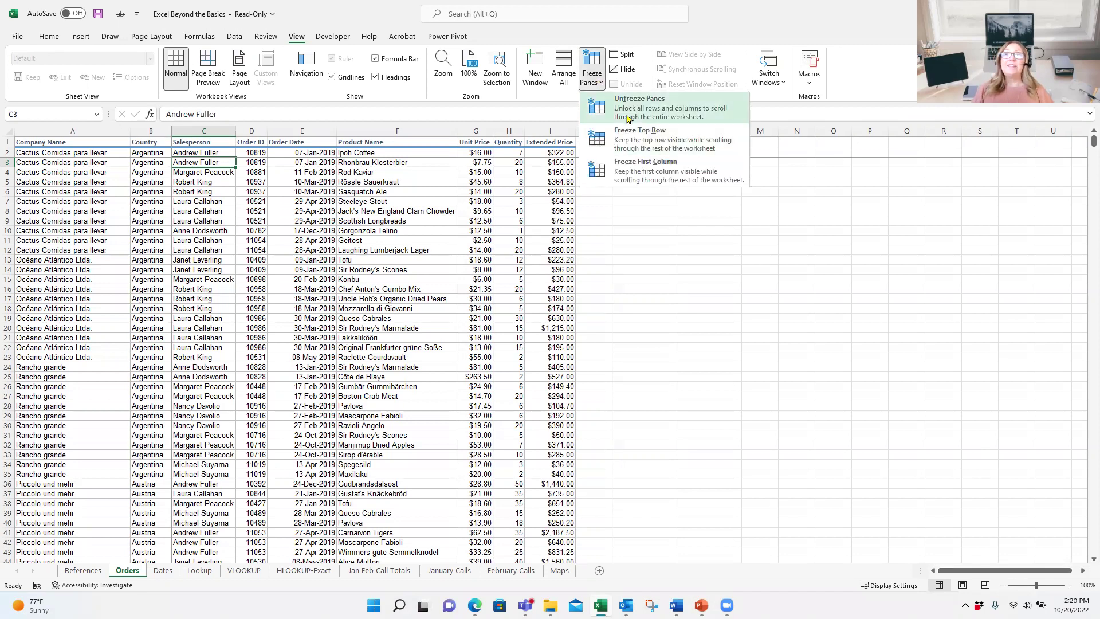
click(629, 118)
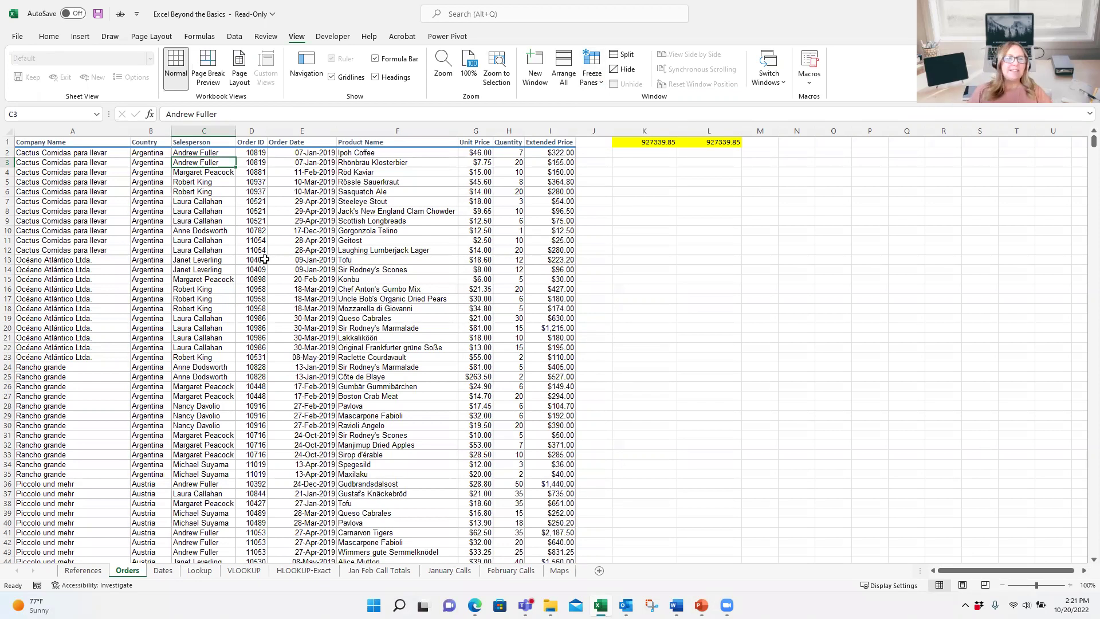
click(234, 37)
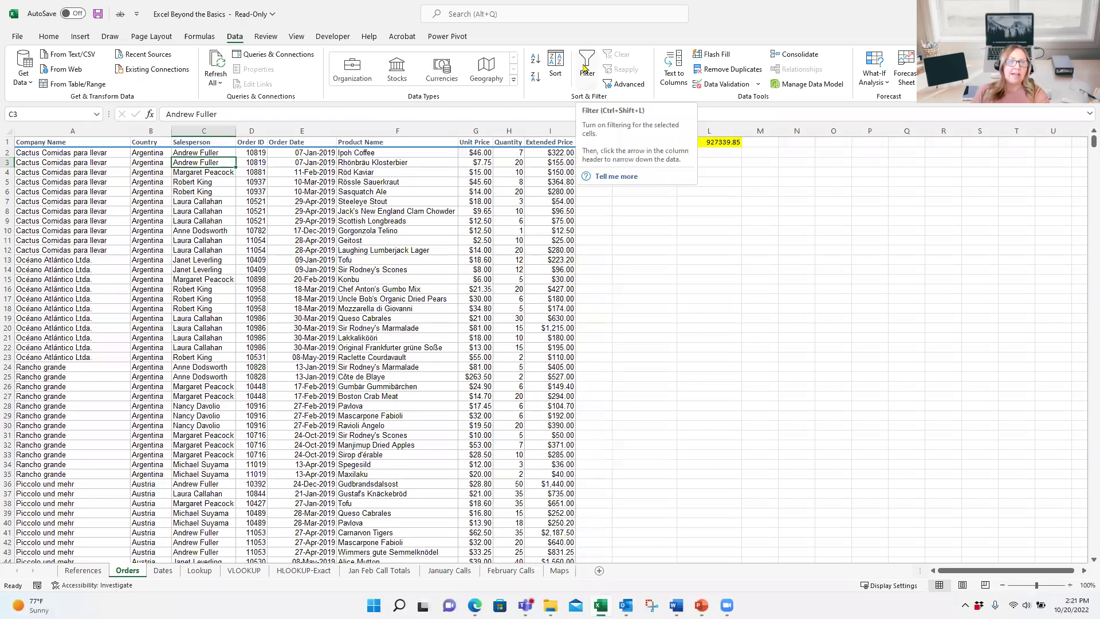
Step: Turn on header filters and open the Salesperson column's filter list
click(586, 68)
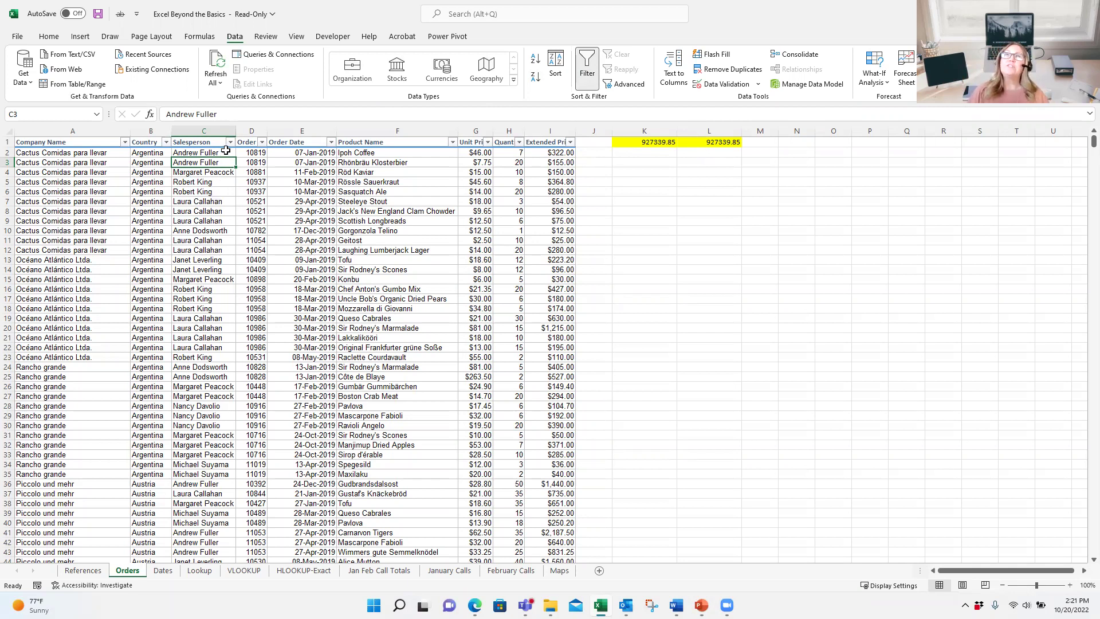
click(230, 142)
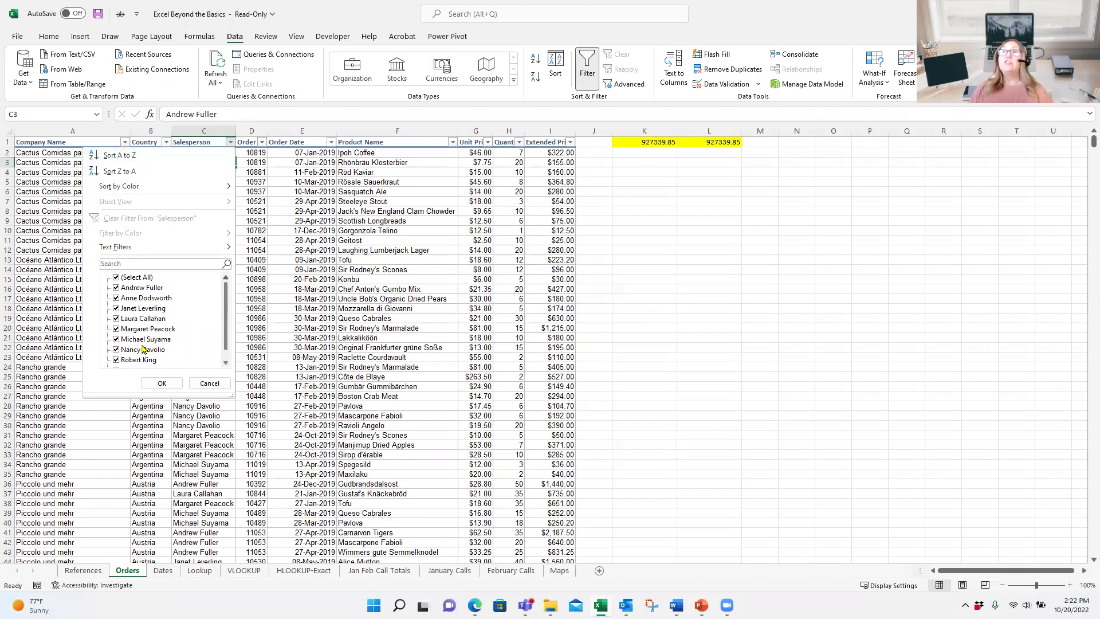
Step: Clear (Select All), tick two salespeople and apply, leaving 289 of 1464 records
click(117, 277)
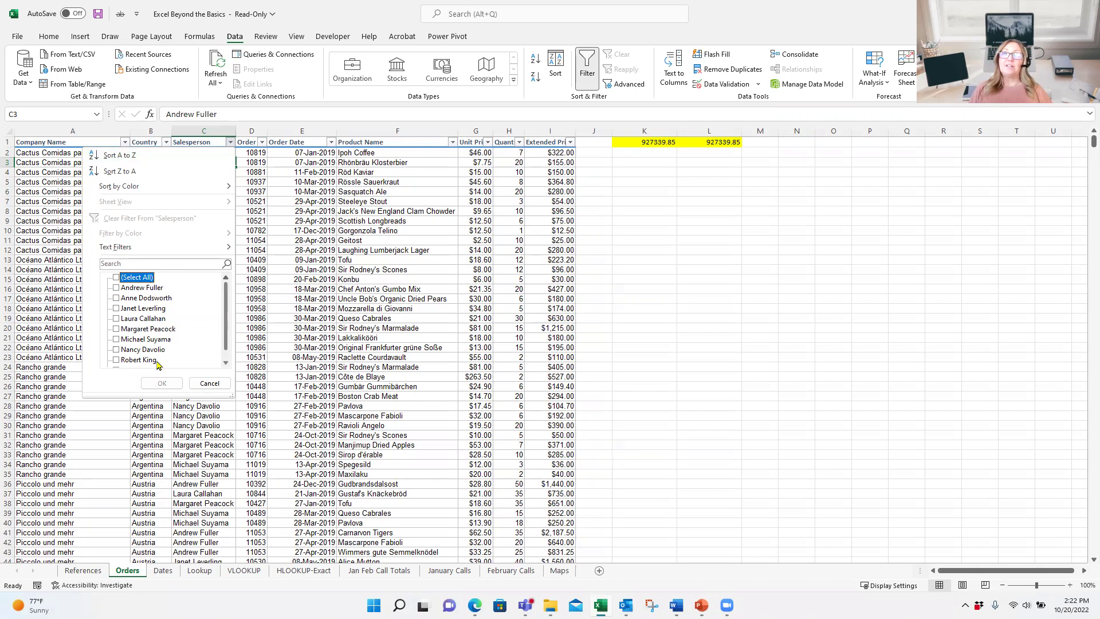
click(116, 319)
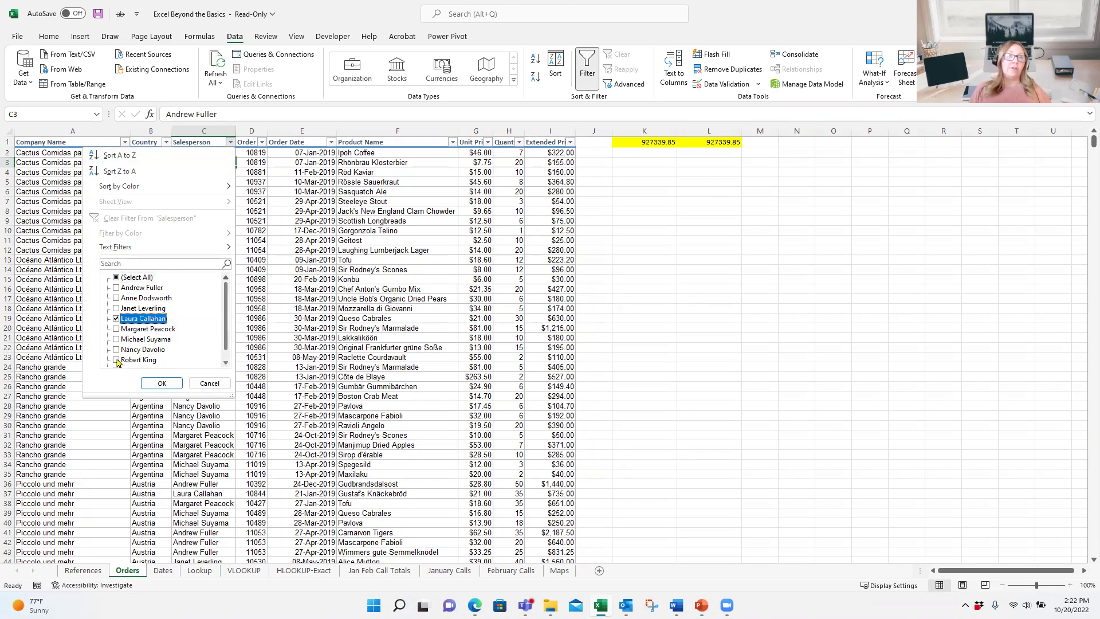
click(117, 360)
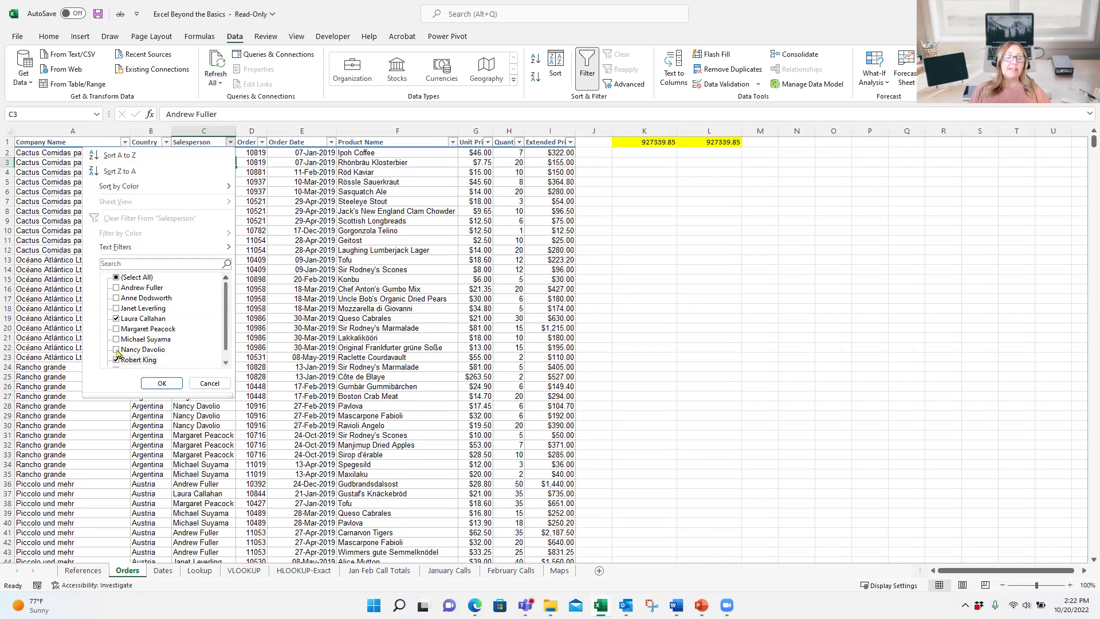
click(166, 383)
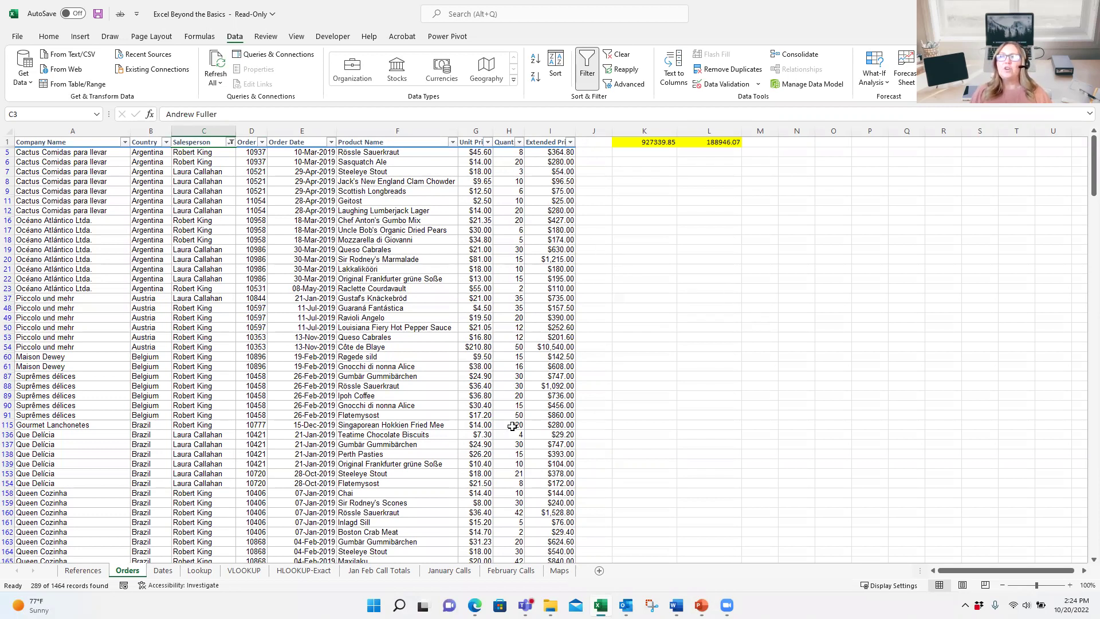
scroll(518, 424, down, 1)
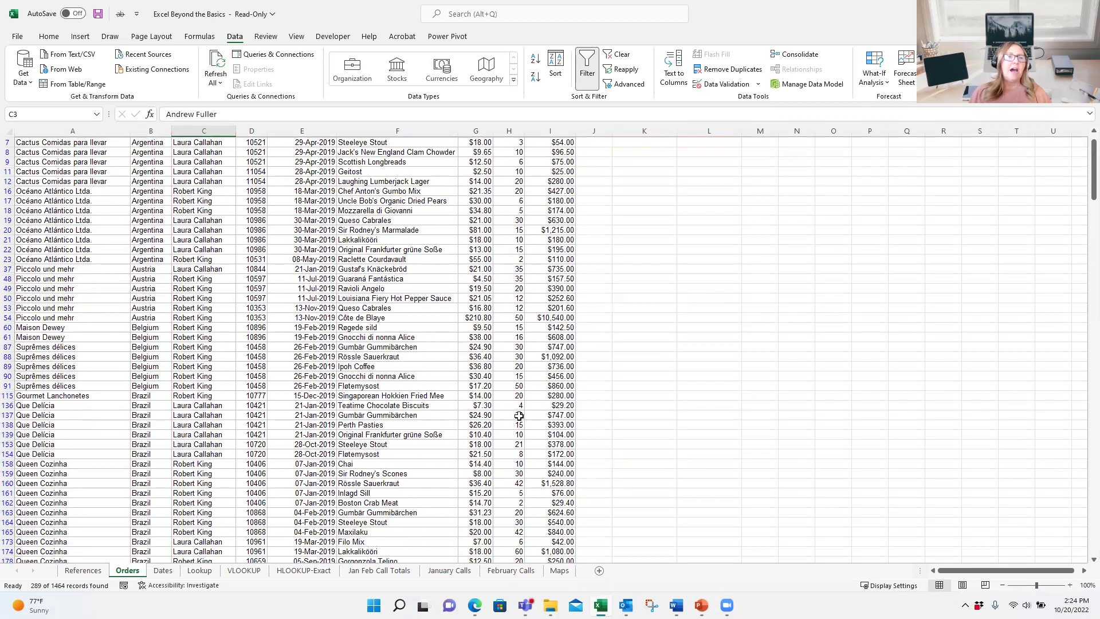
scroll(519, 422, up, 1)
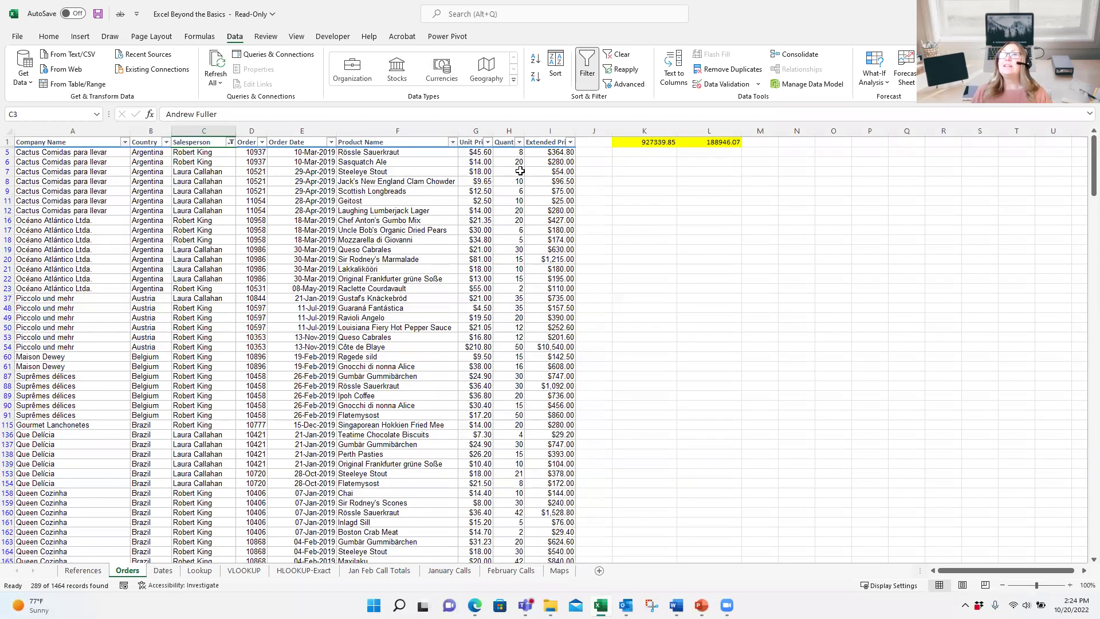
Step: From the Quantity column's Number Filters, choose Greater Than Or Equal To for a custom filter
click(519, 142)
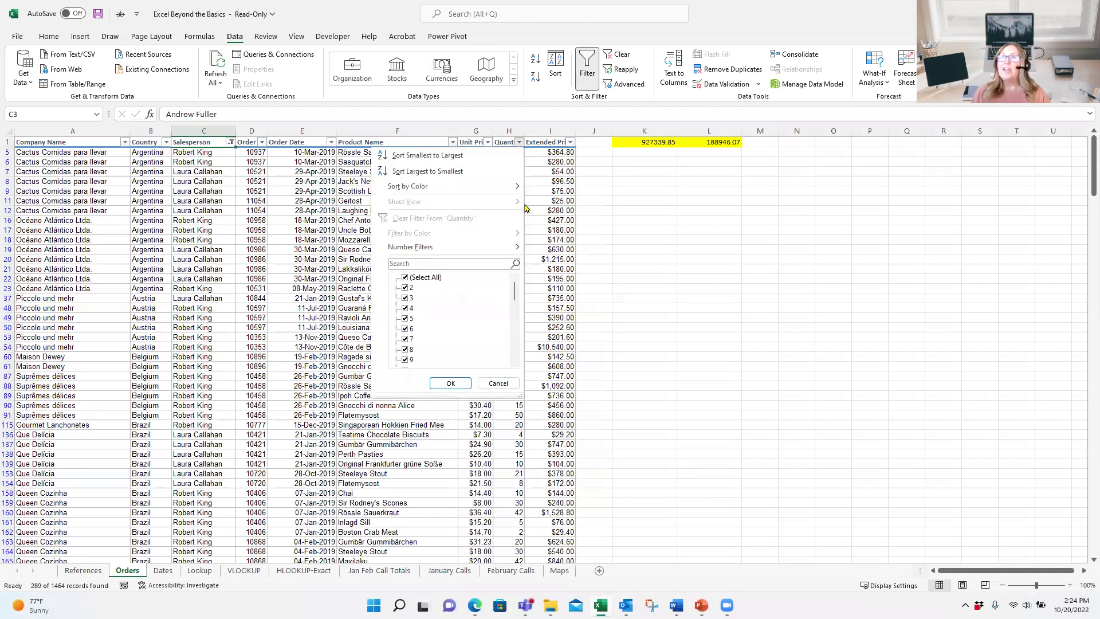
scroll(515, 290, down, 2)
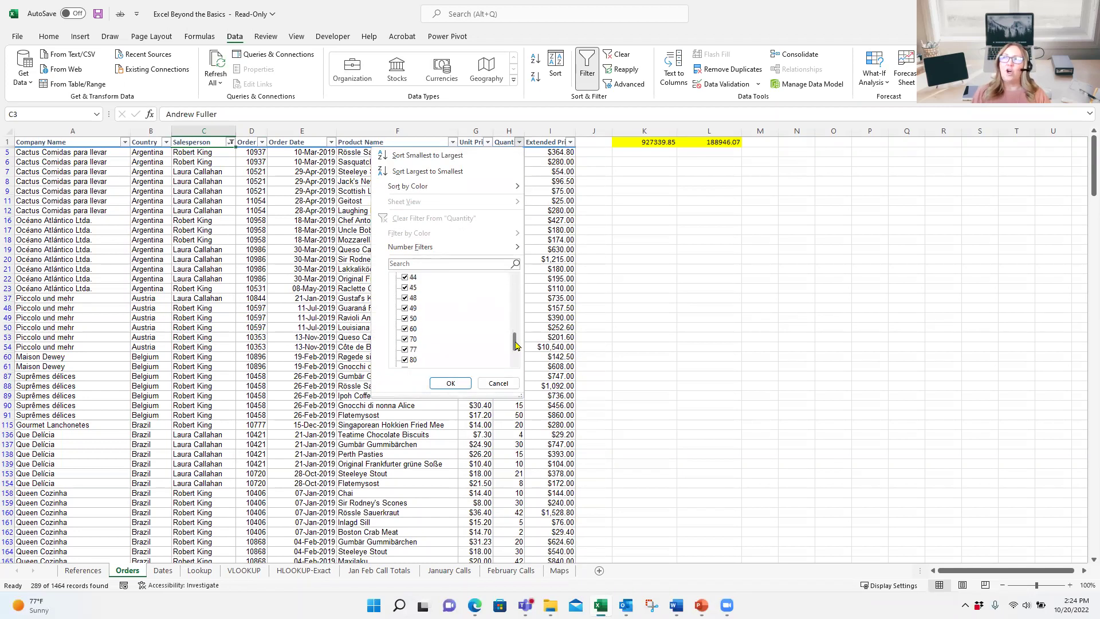
scroll(518, 270, up, 2)
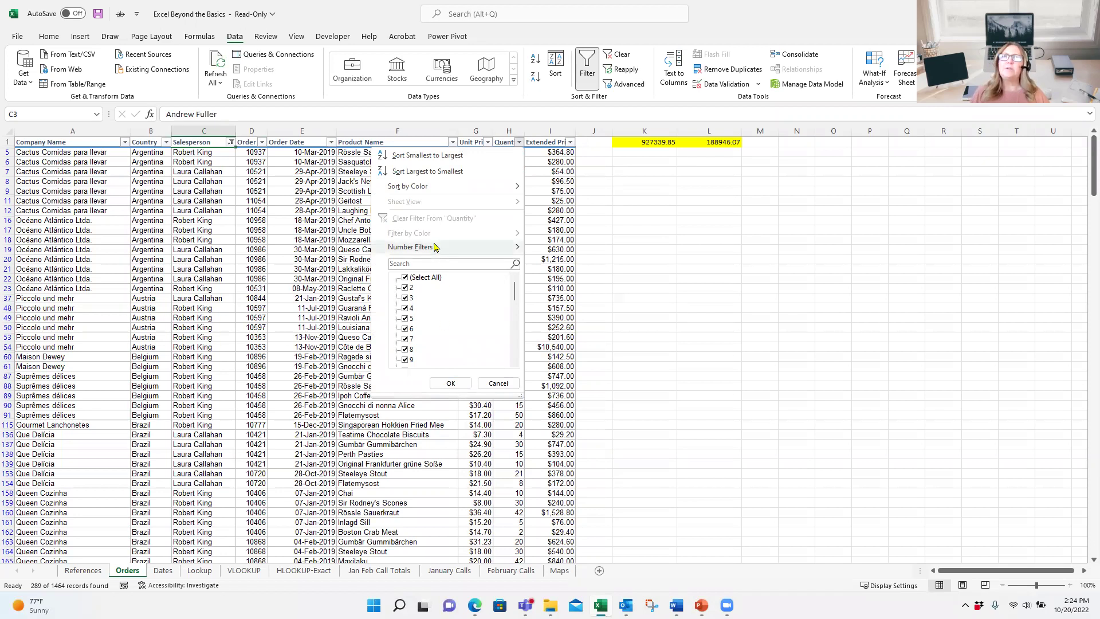
mouse_move(441, 249)
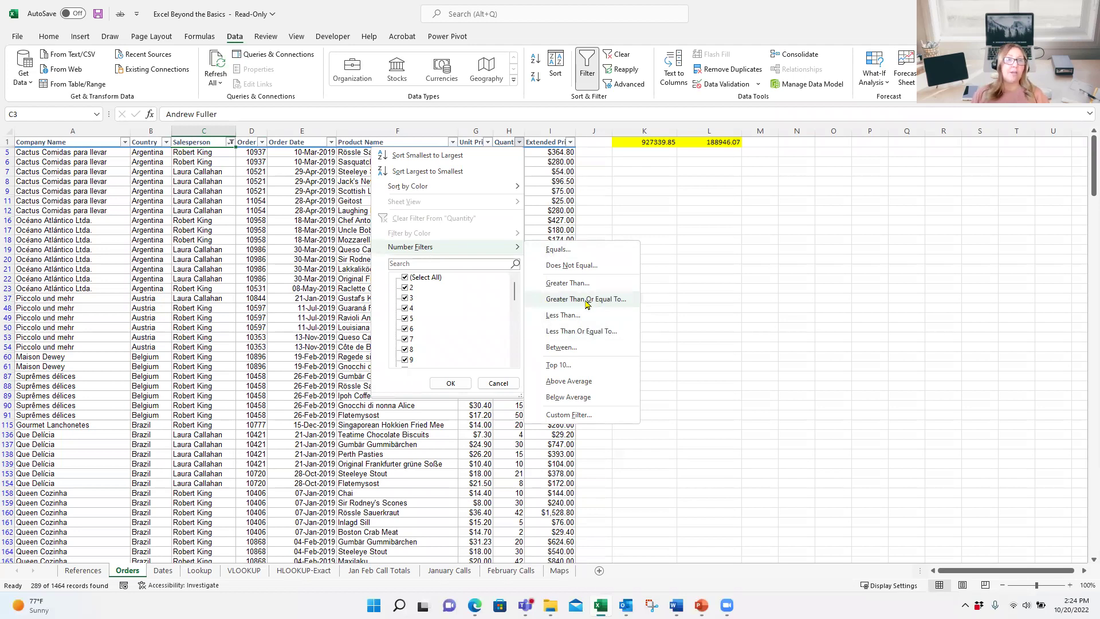
click(588, 300)
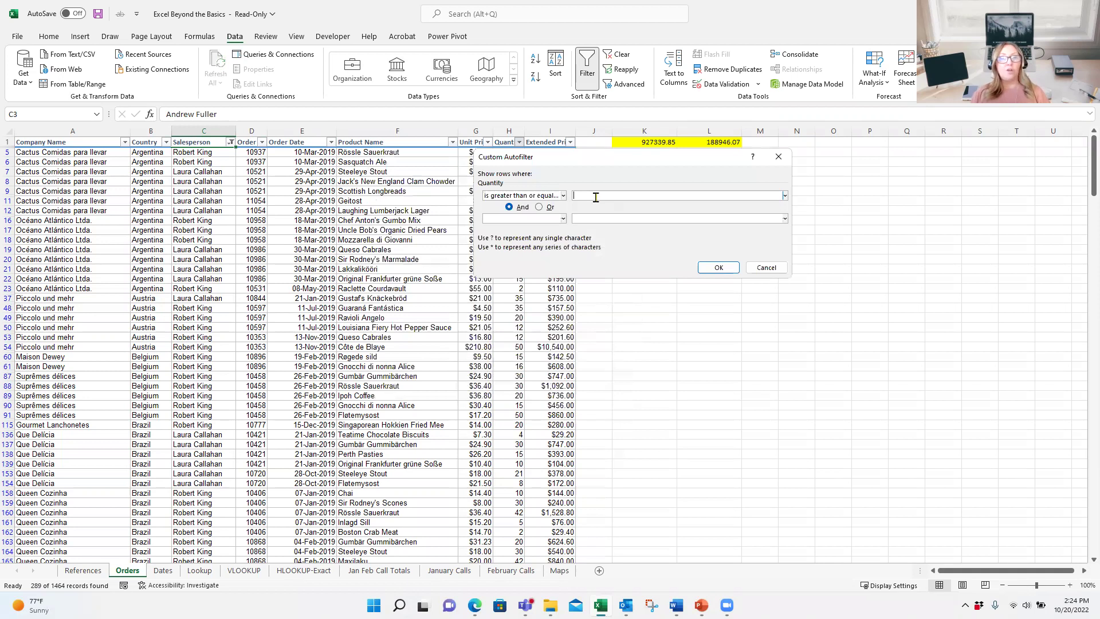
Step: Filter Quantity to 50 or more (31 of 1464 records), then clear all filters
text(50)
click(719, 268)
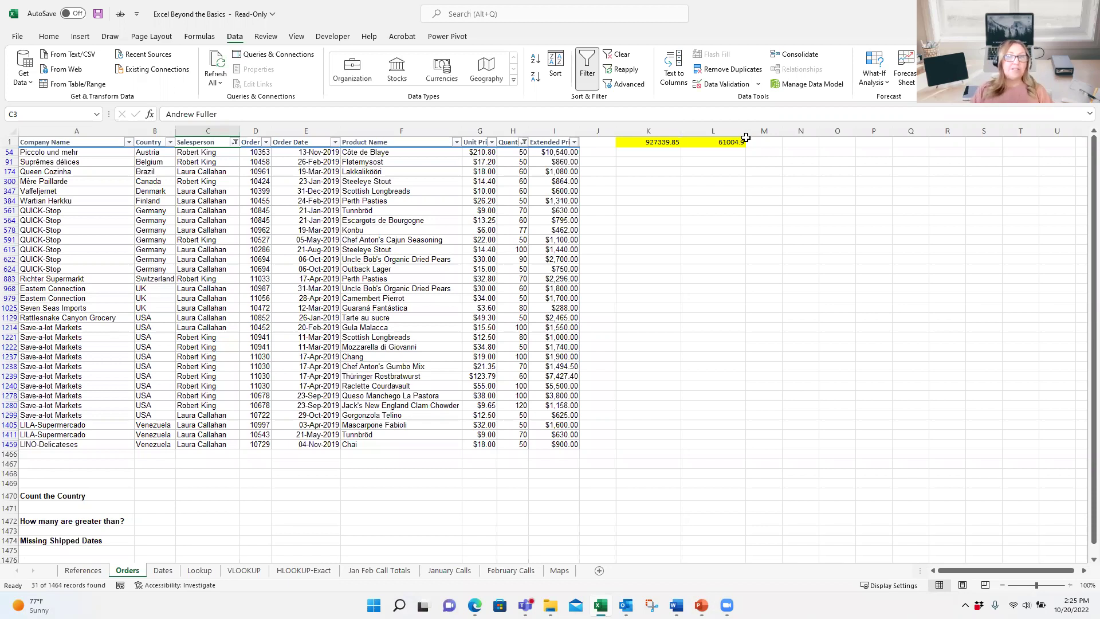
click(622, 55)
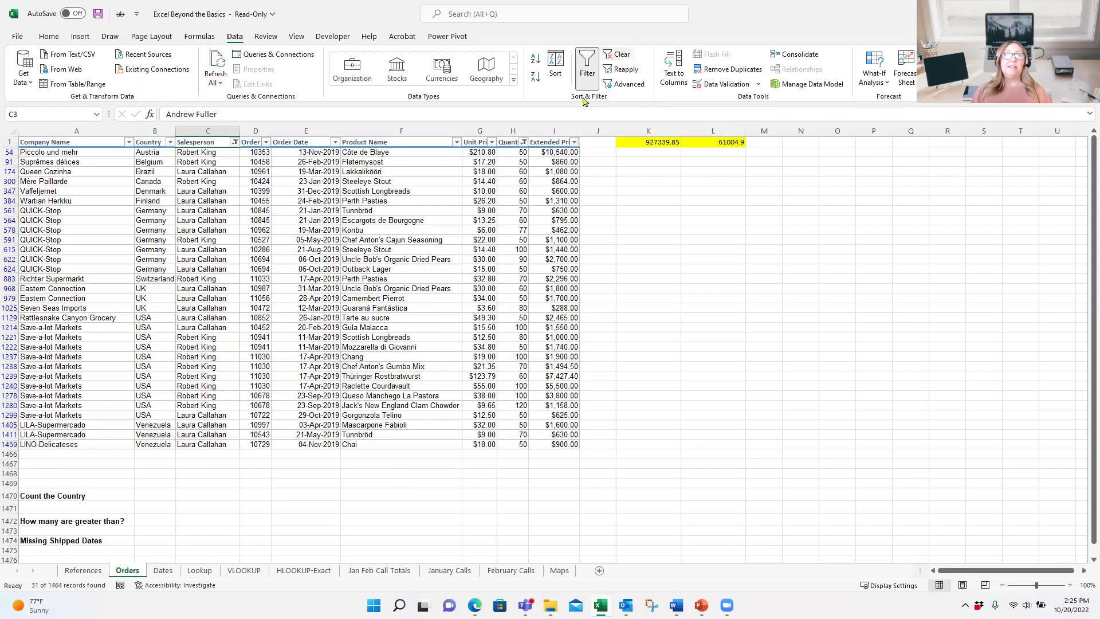
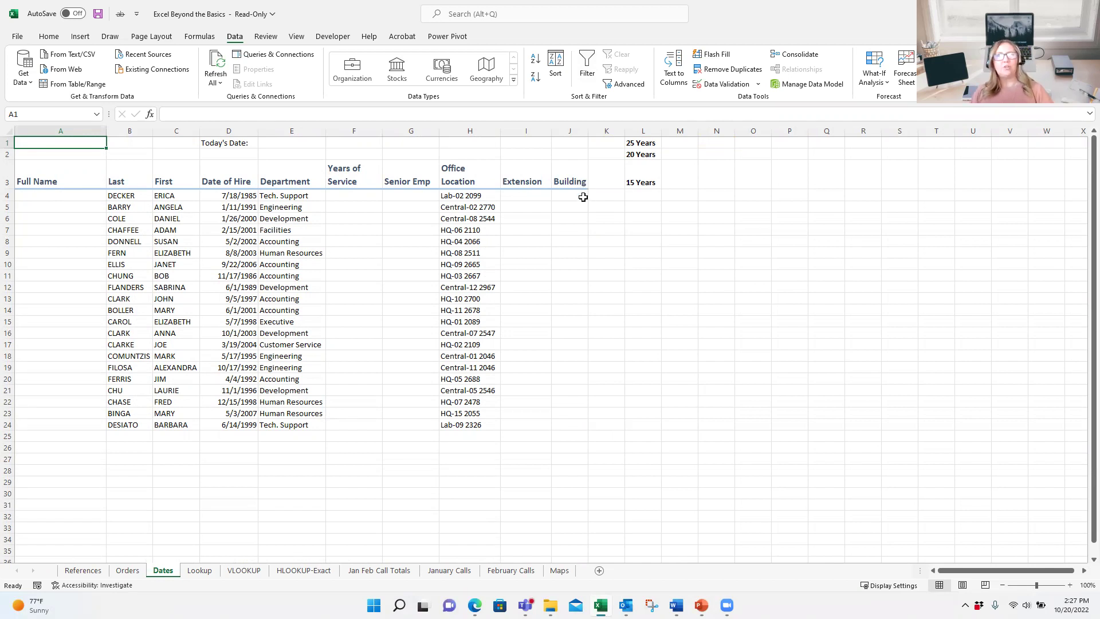
Step: Clear all formatting from header row A3:J3, leaving cell D7 selected
scroll(564, 232, down, 1)
scroll(565, 232, down, 2)
scroll(564, 234, up, 3)
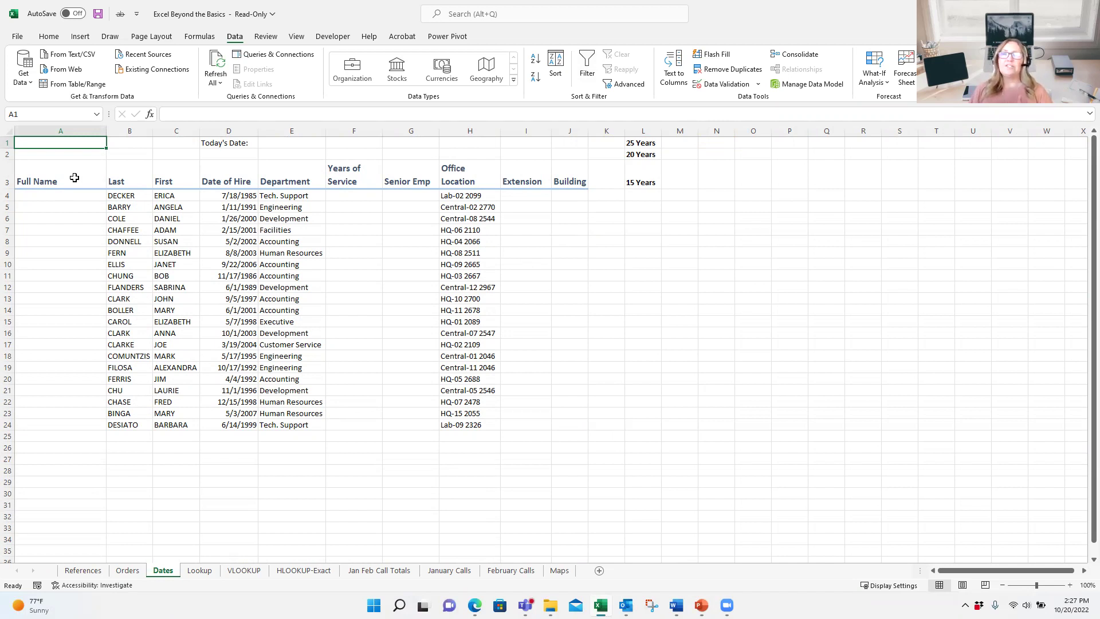
drag(75, 175, 573, 181)
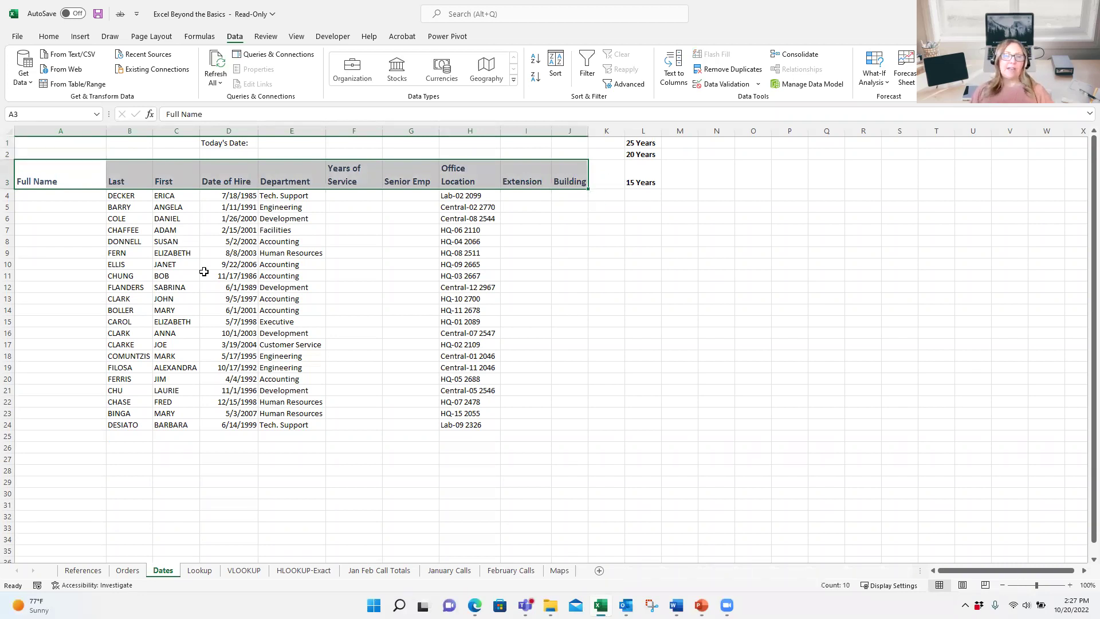
click(54, 38)
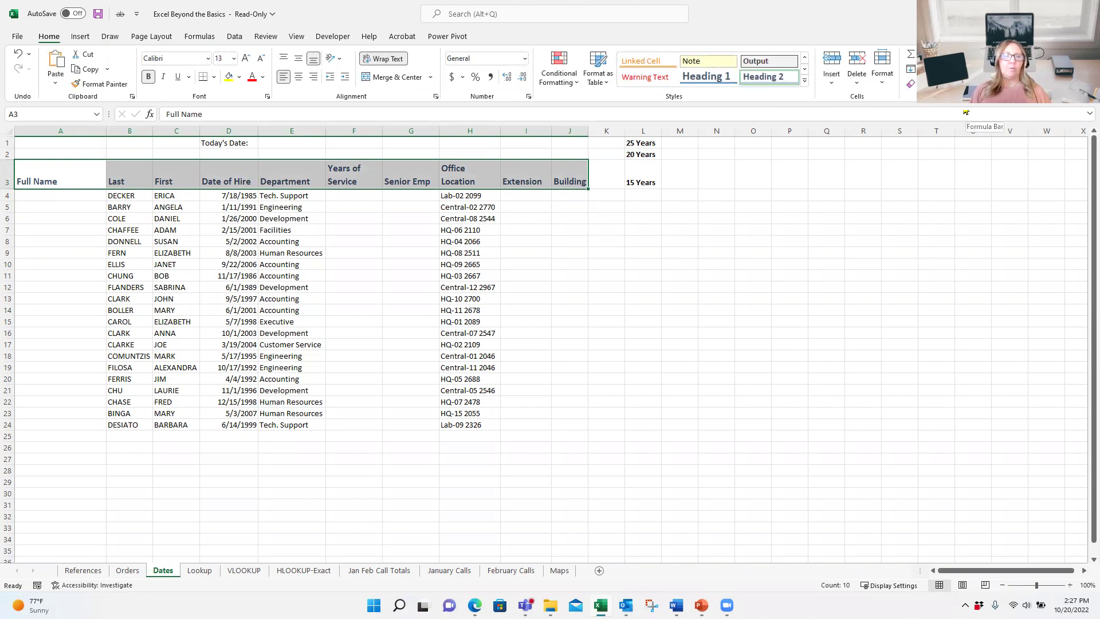
click(910, 84)
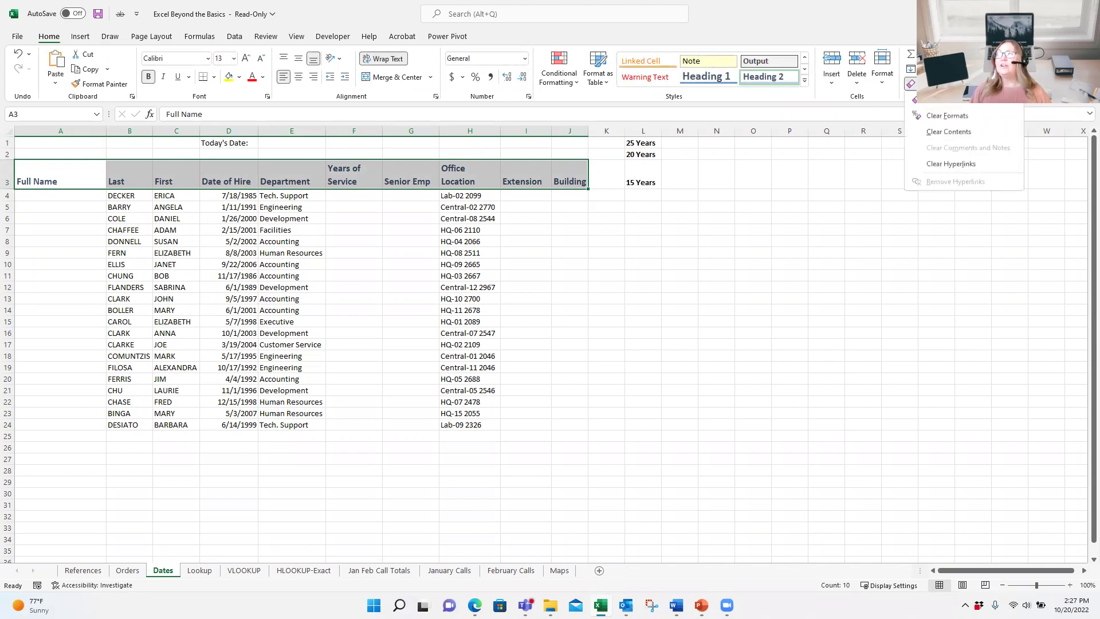
click(935, 117)
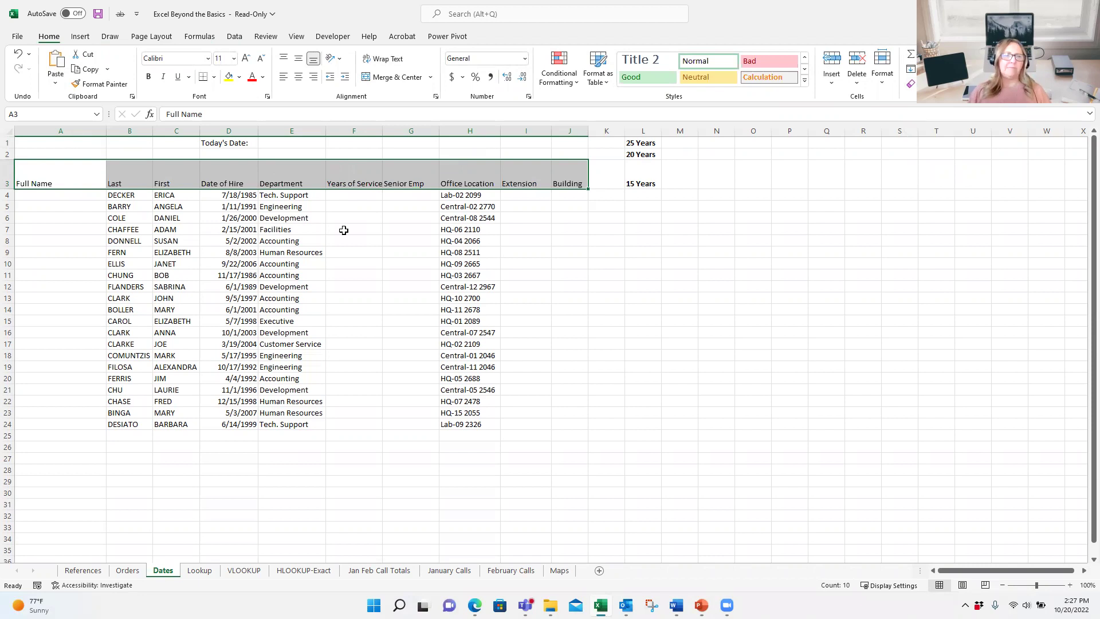
click(231, 229)
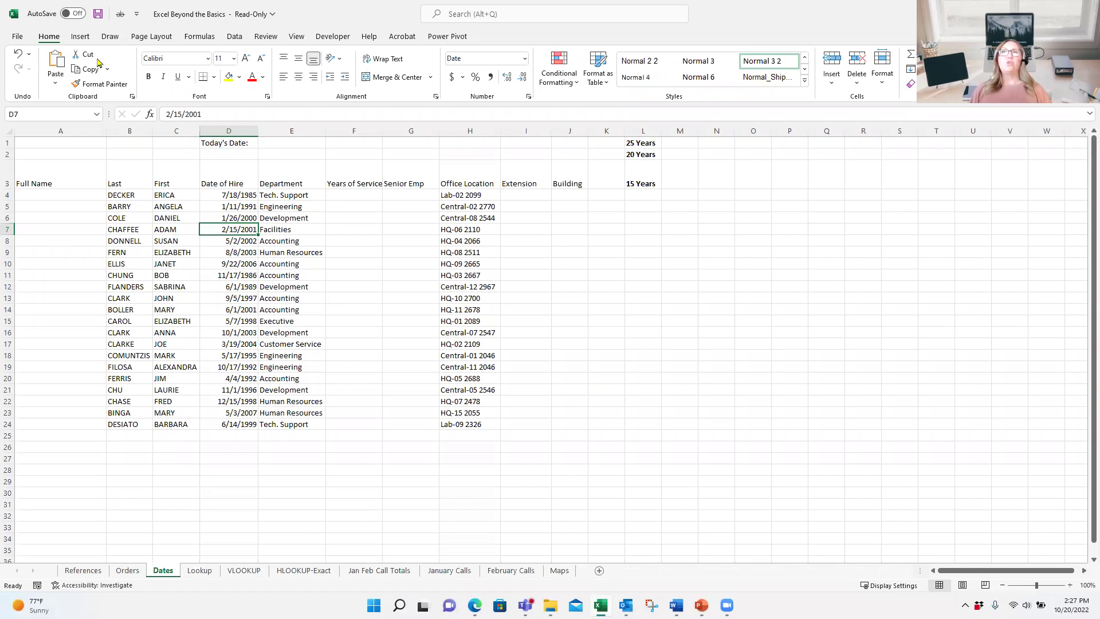
Step: Convert A3:J24 into a table with headers, then select cell D11
click(81, 37)
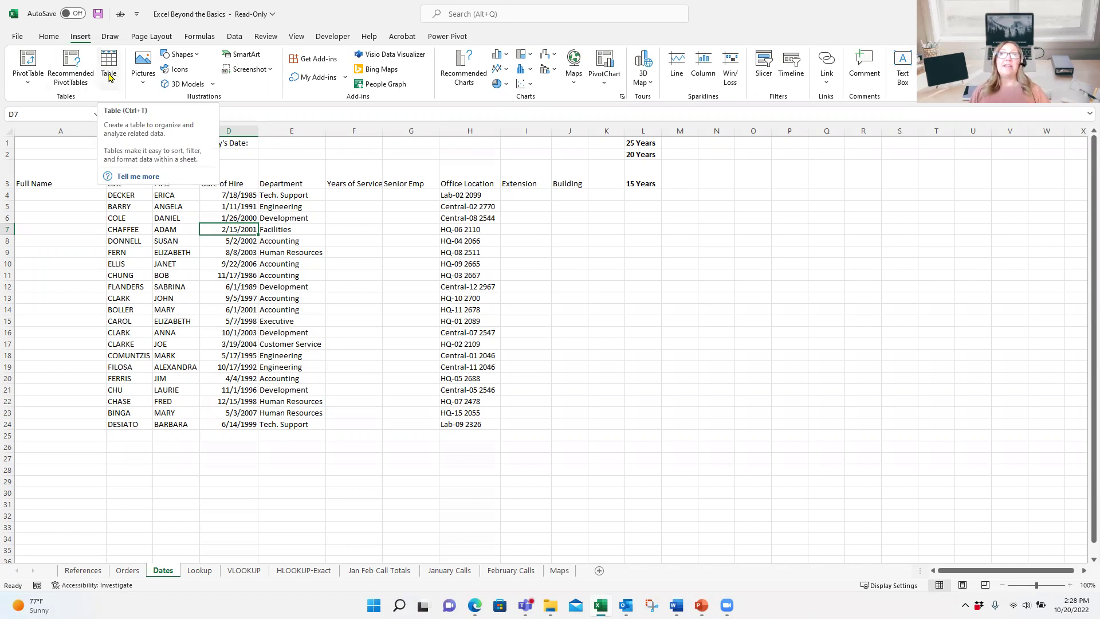
click(109, 73)
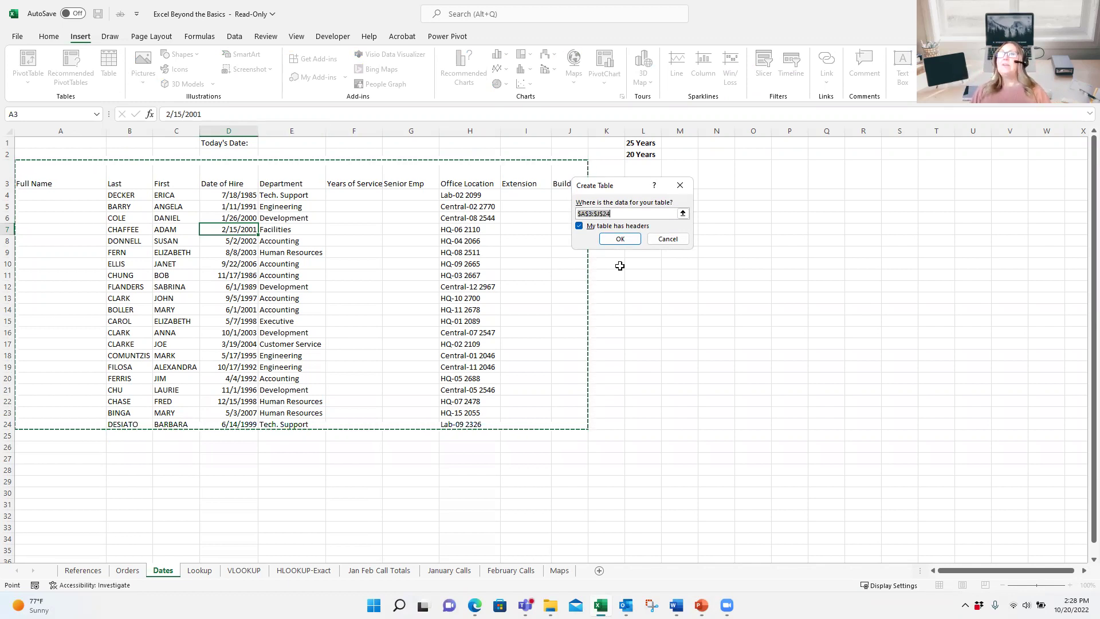
click(620, 239)
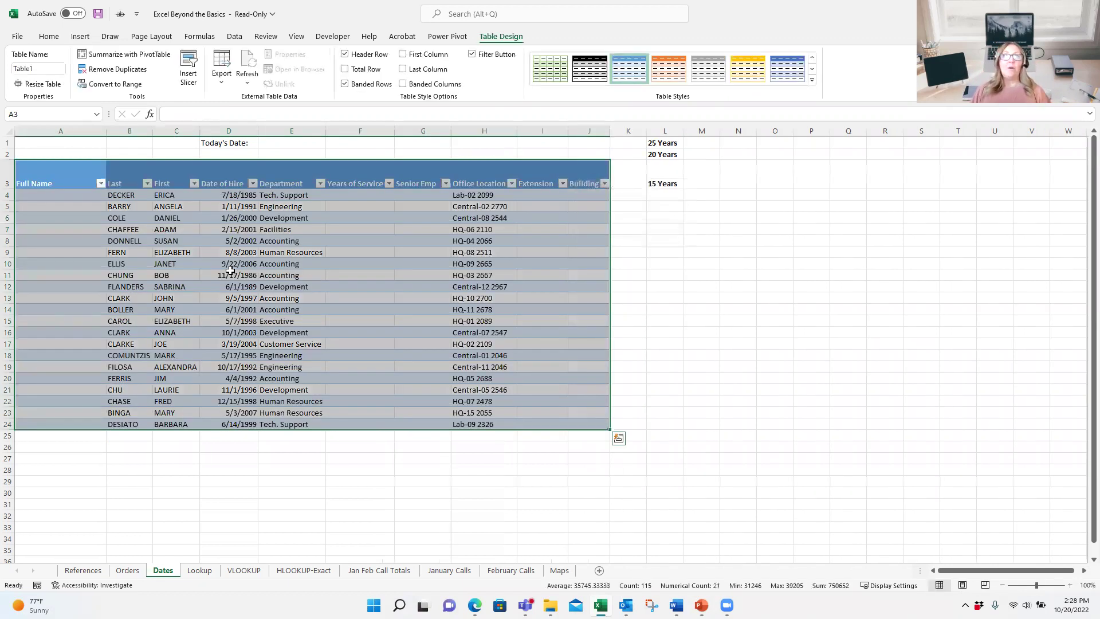
click(235, 274)
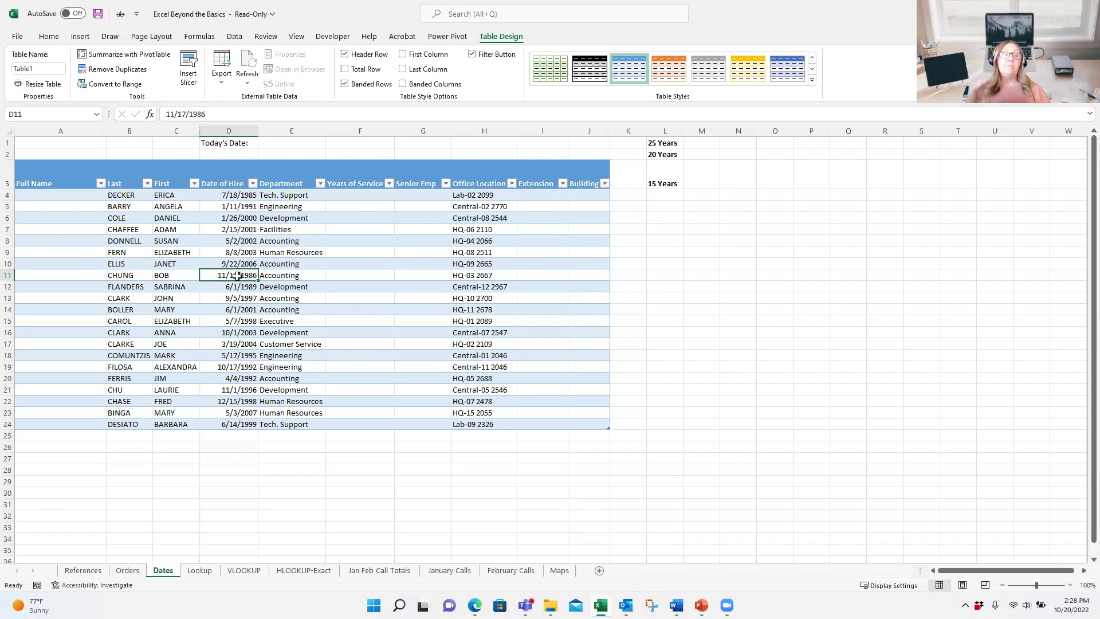
click(194, 183)
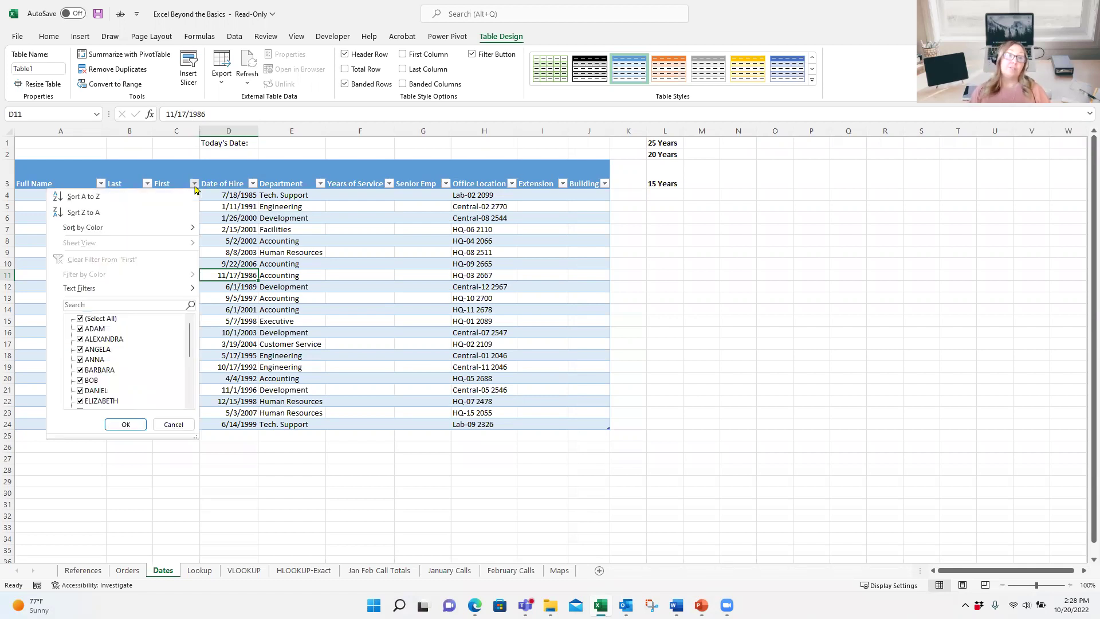
click(195, 185)
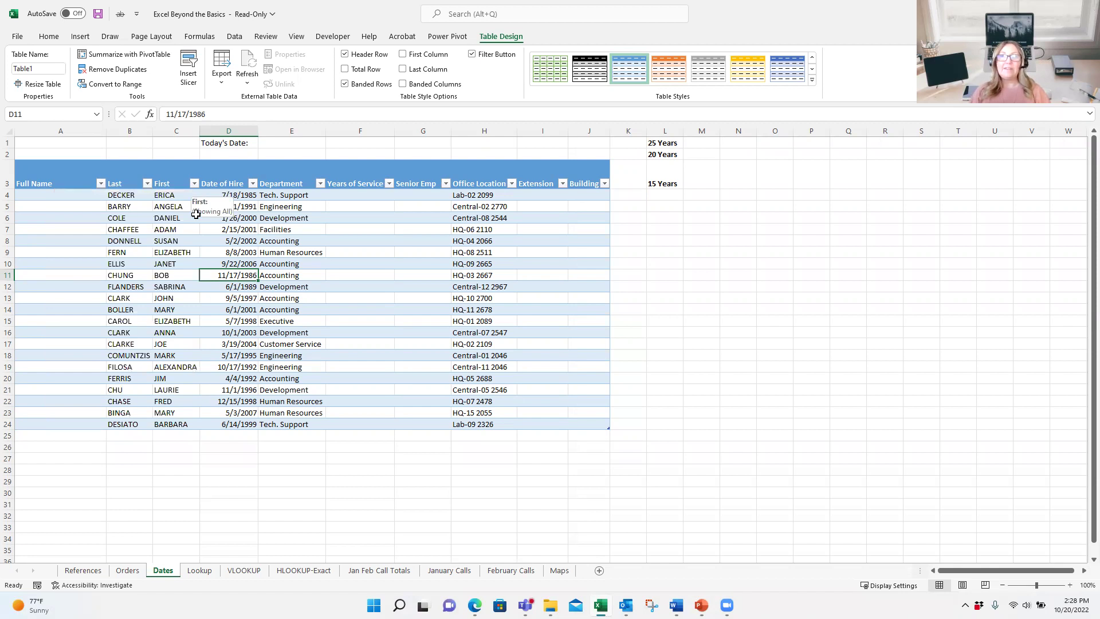
scroll(211, 255, down, 4)
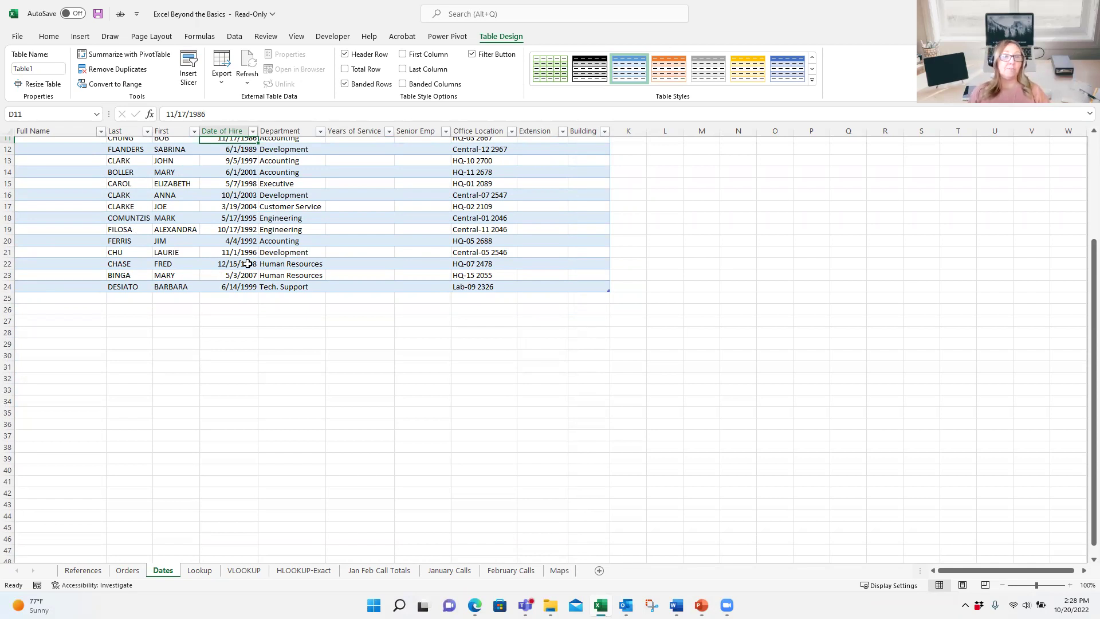
scroll(252, 261, up, 4)
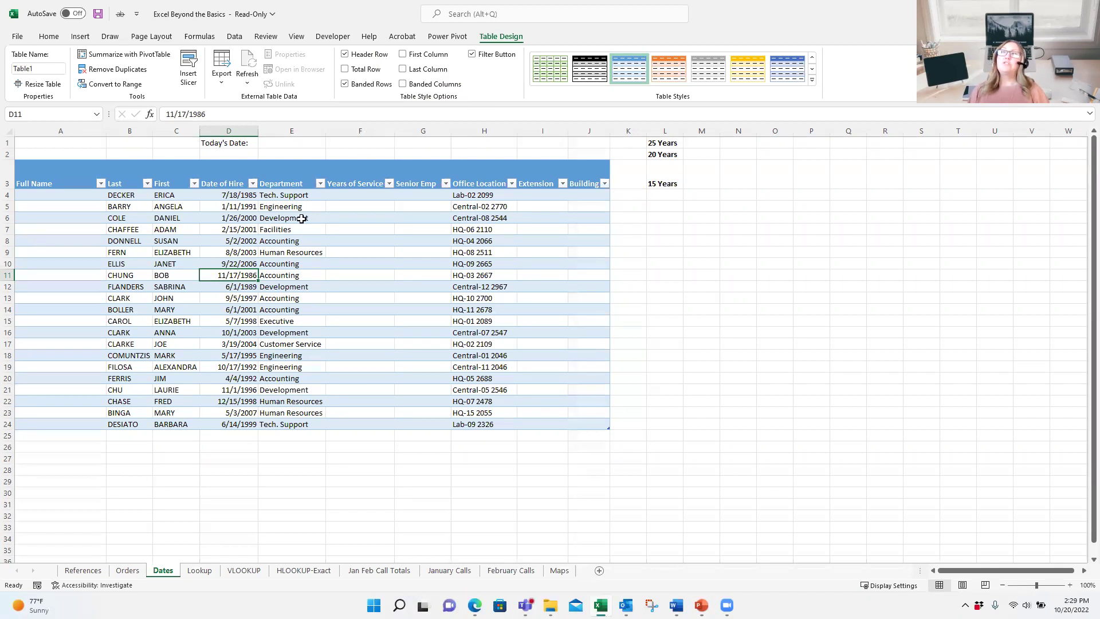
click(320, 183)
click(206, 318)
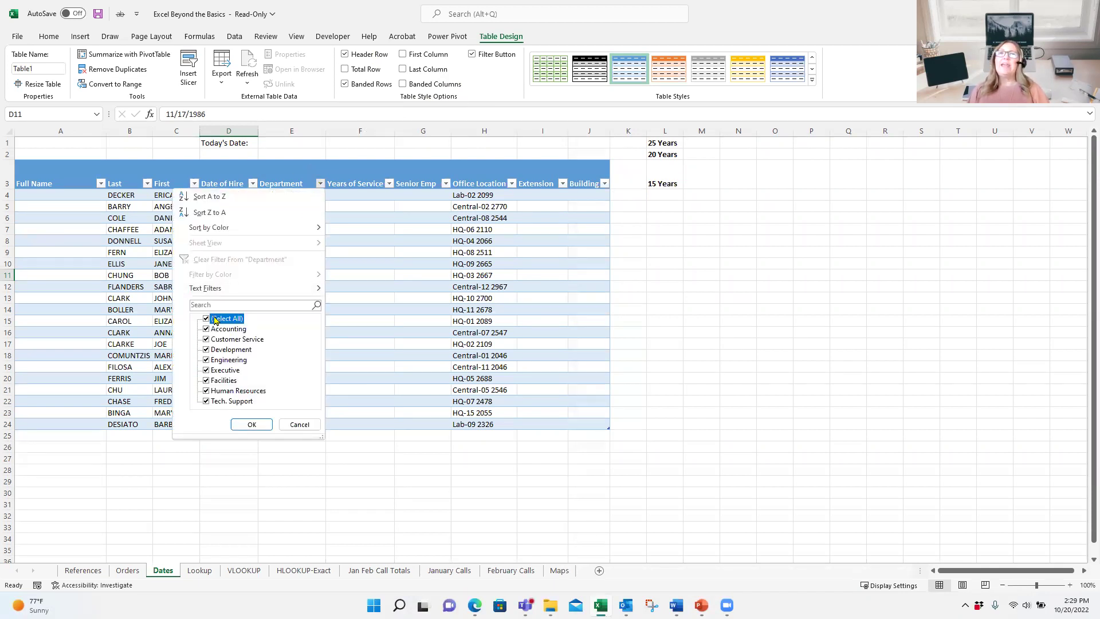
click(205, 380)
click(207, 350)
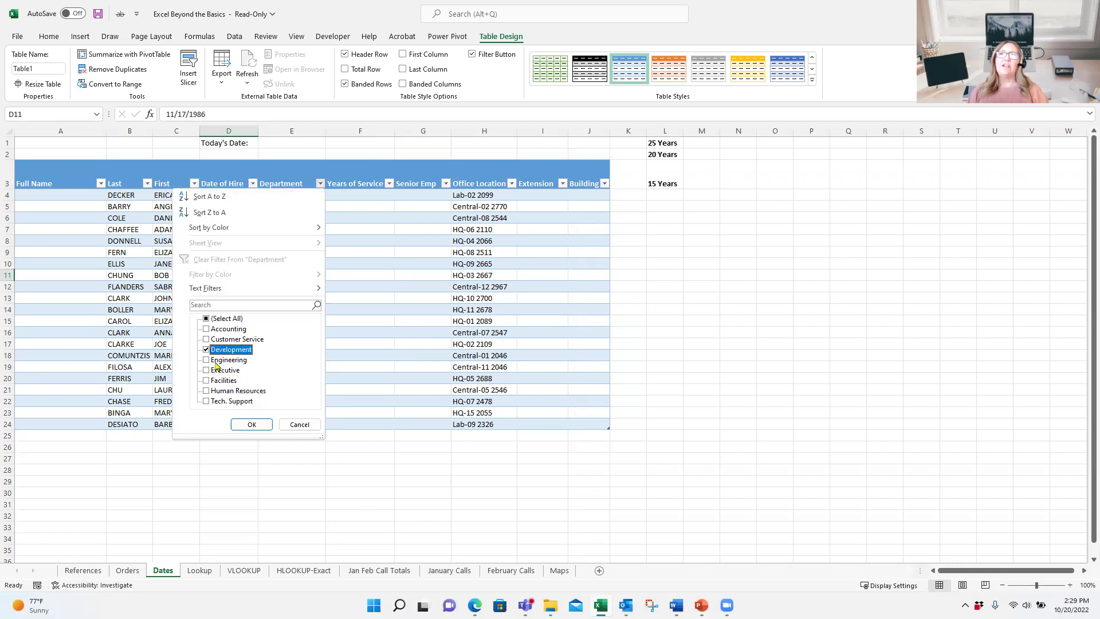
click(206, 380)
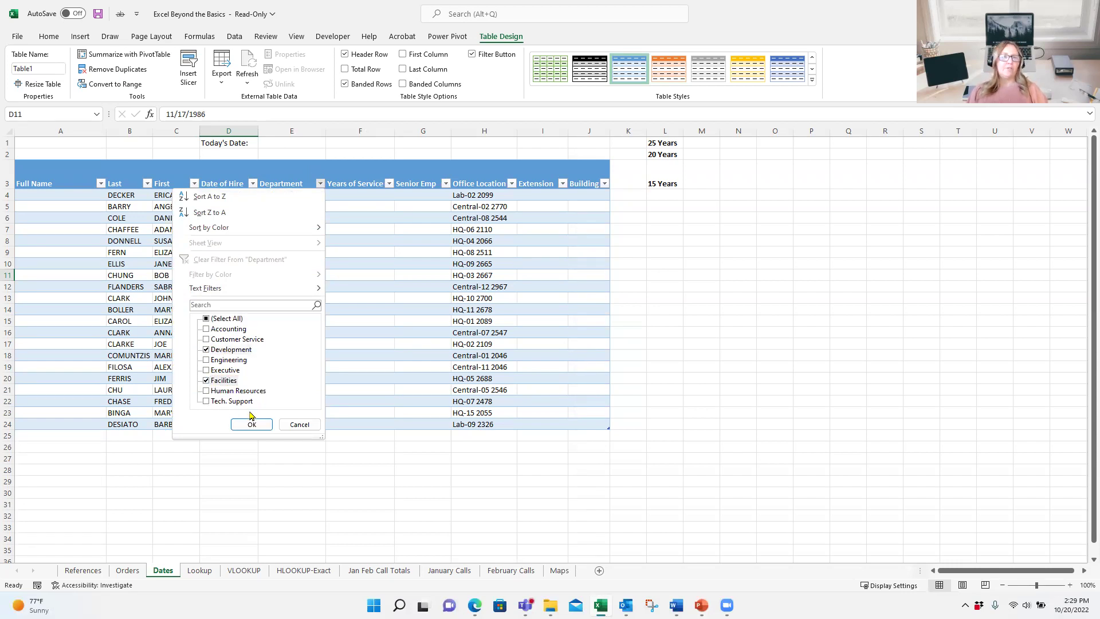
click(250, 425)
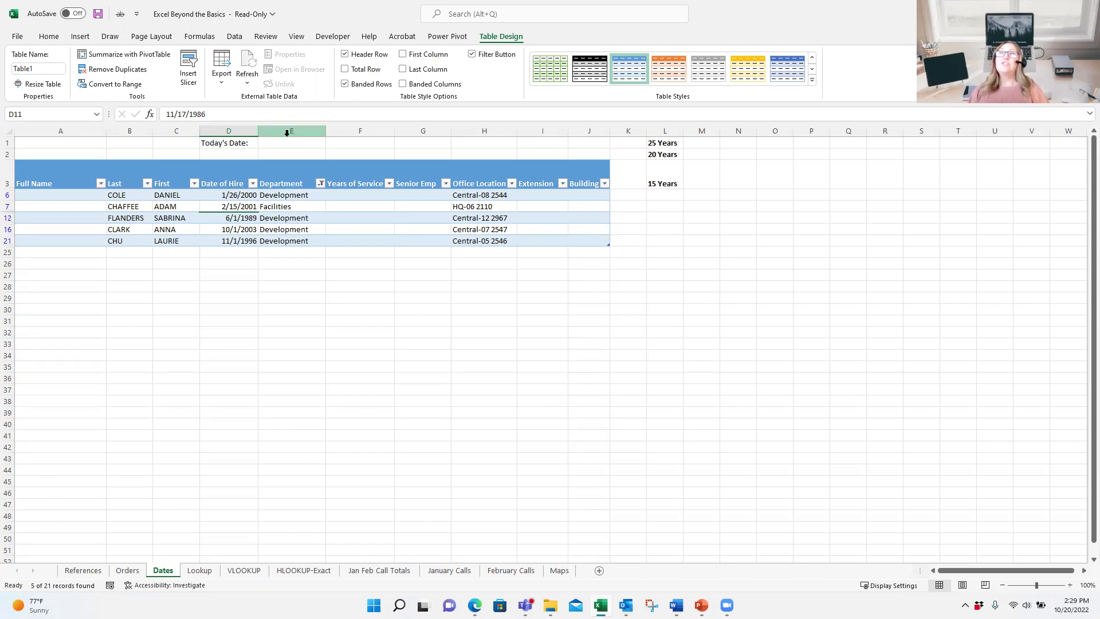
click(318, 183)
click(277, 256)
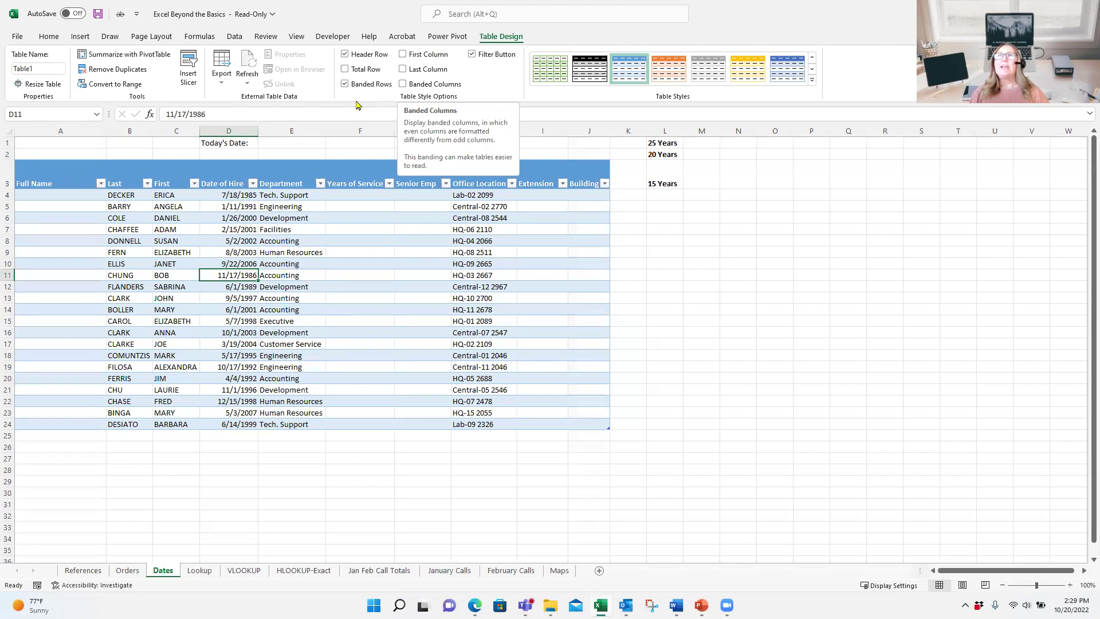
click(346, 84)
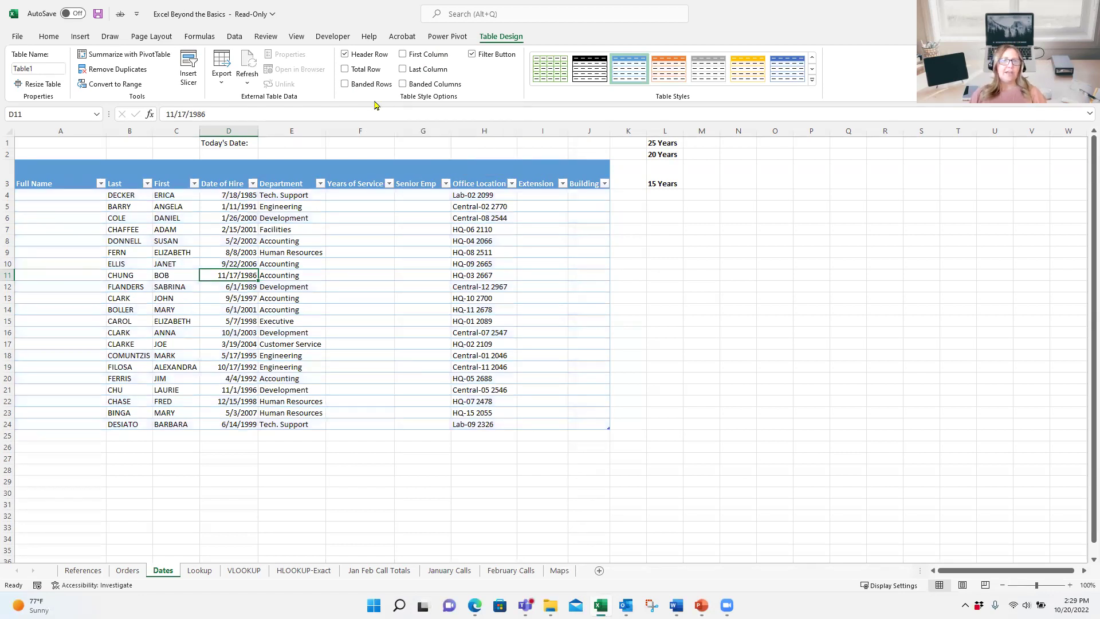
click(412, 86)
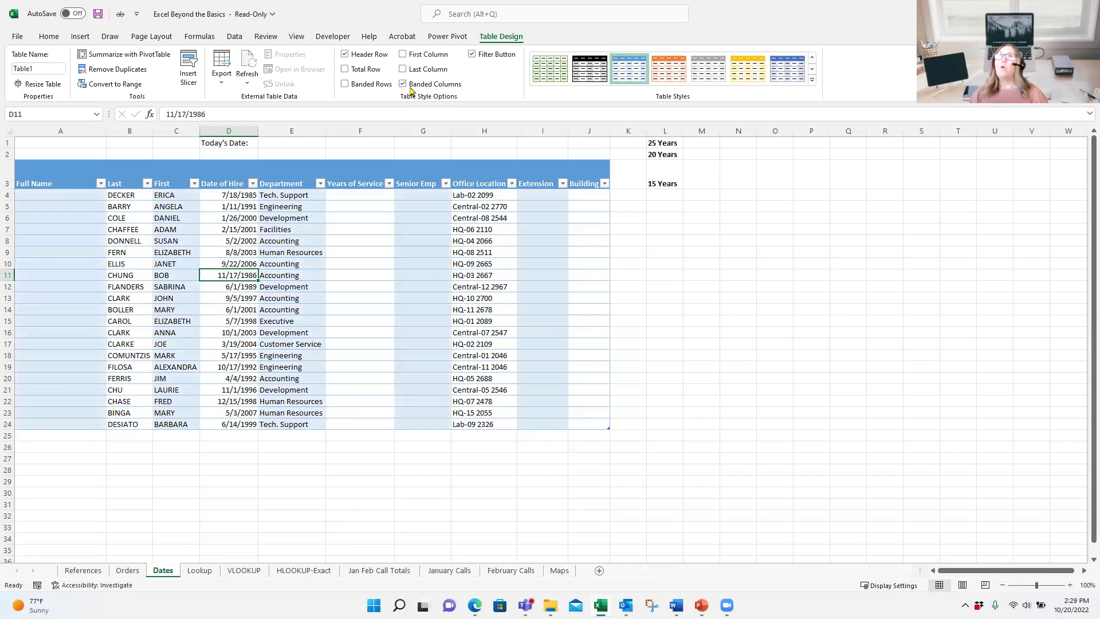
click(413, 84)
click(416, 71)
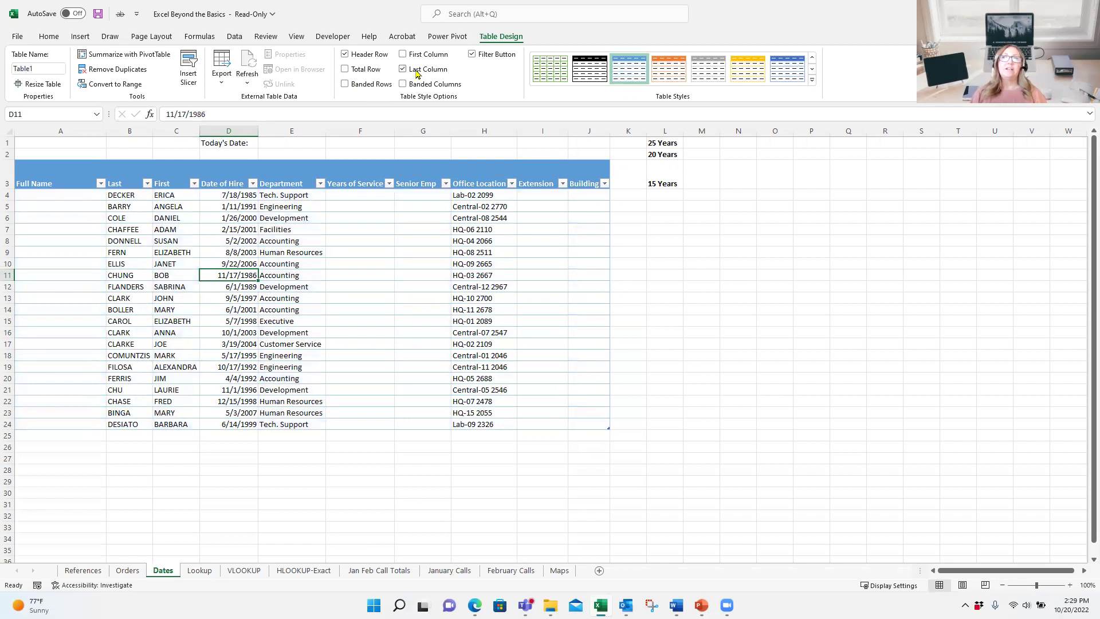
click(418, 56)
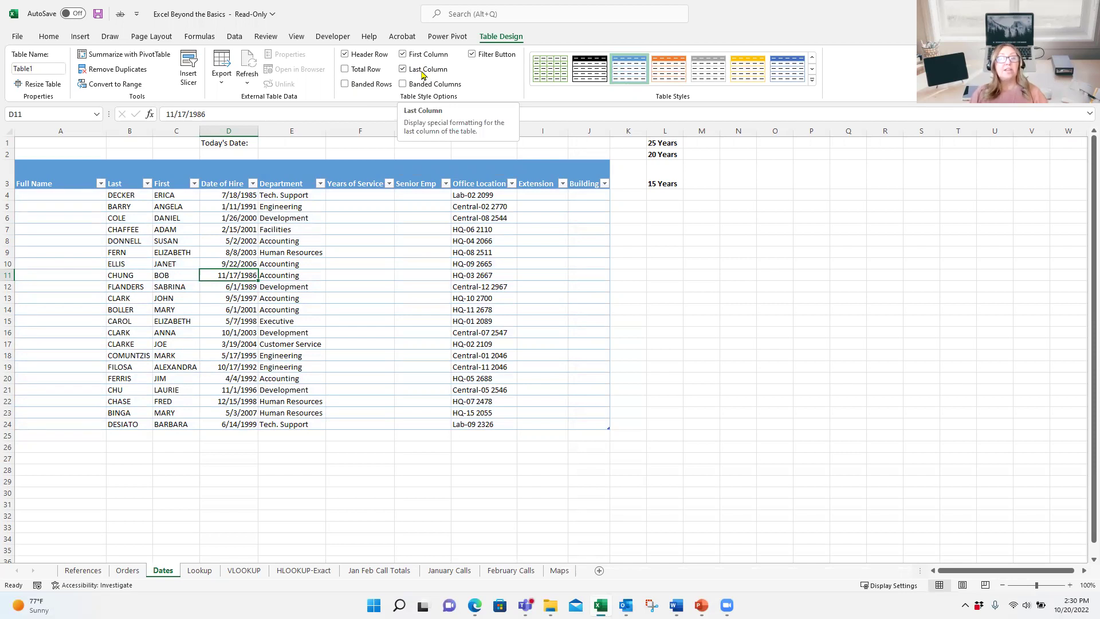
click(422, 72)
click(425, 58)
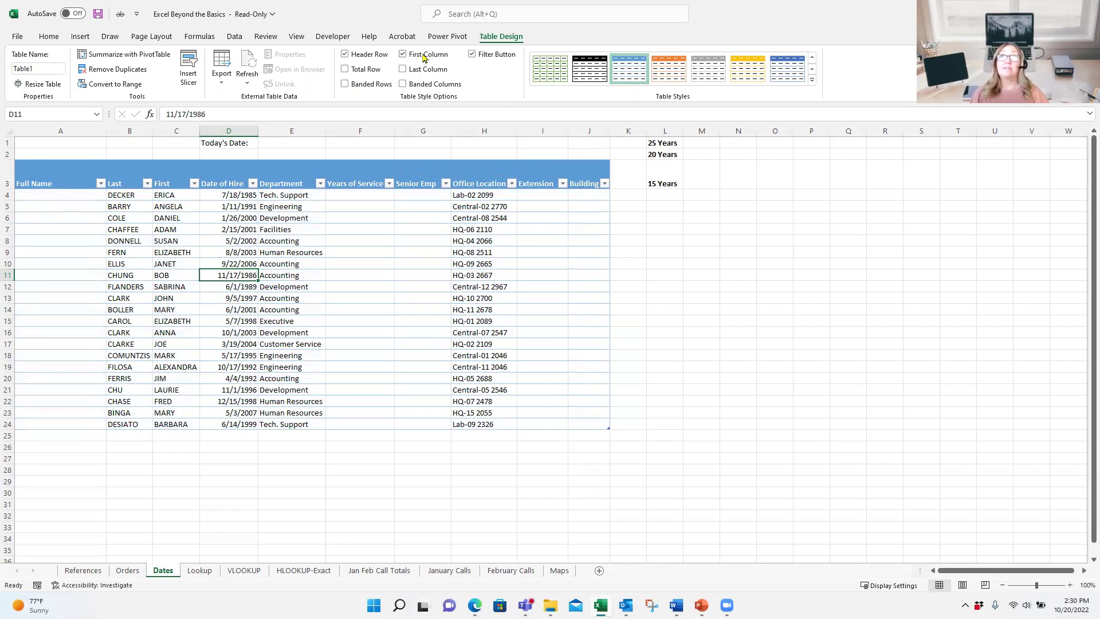
click(369, 85)
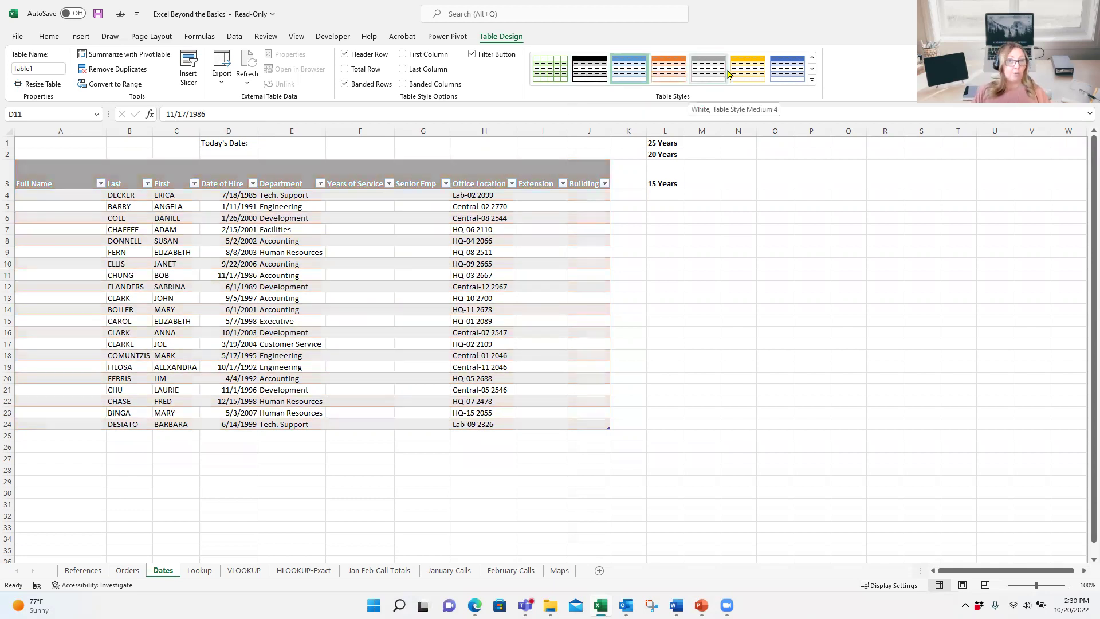
Step: Apply Table Style Medium 20 and turn on First Column and Last Column emphasis
click(814, 82)
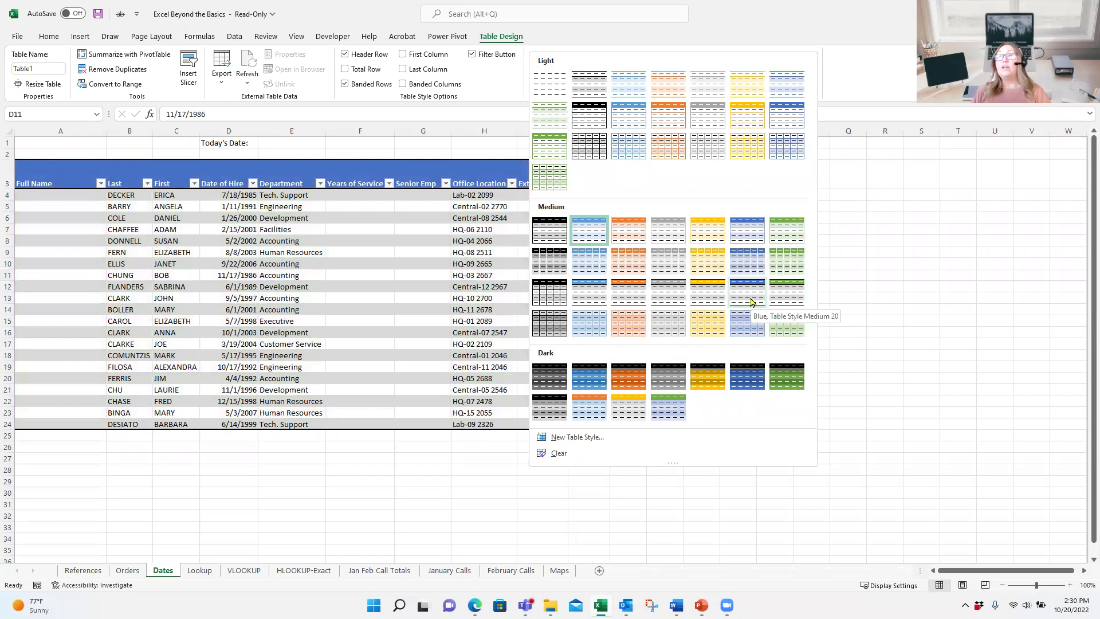
click(751, 302)
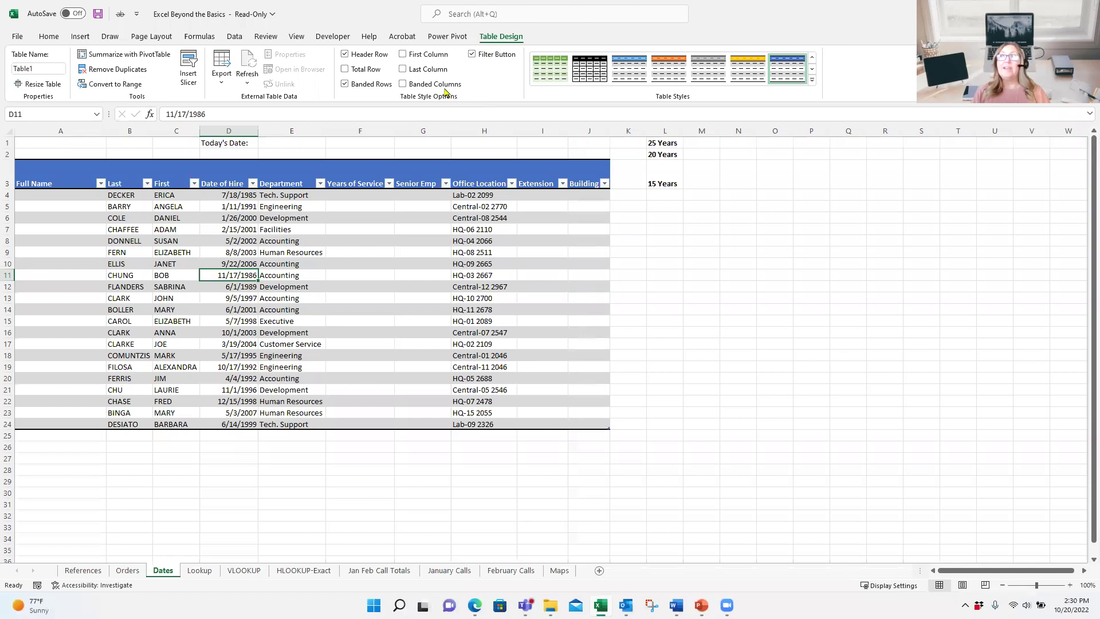
click(402, 54)
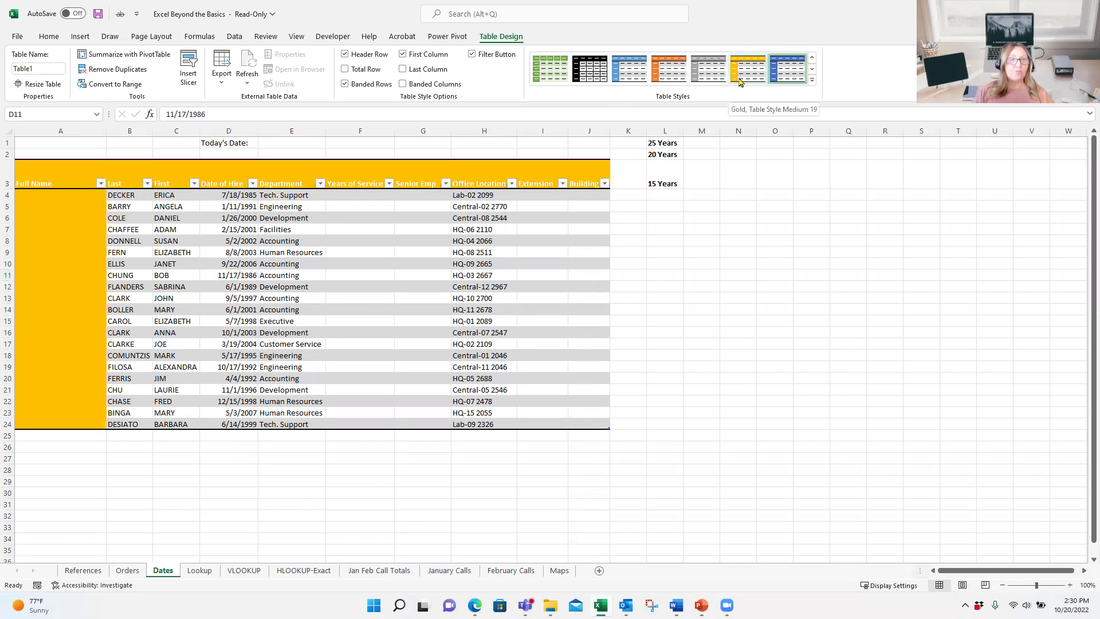
click(417, 69)
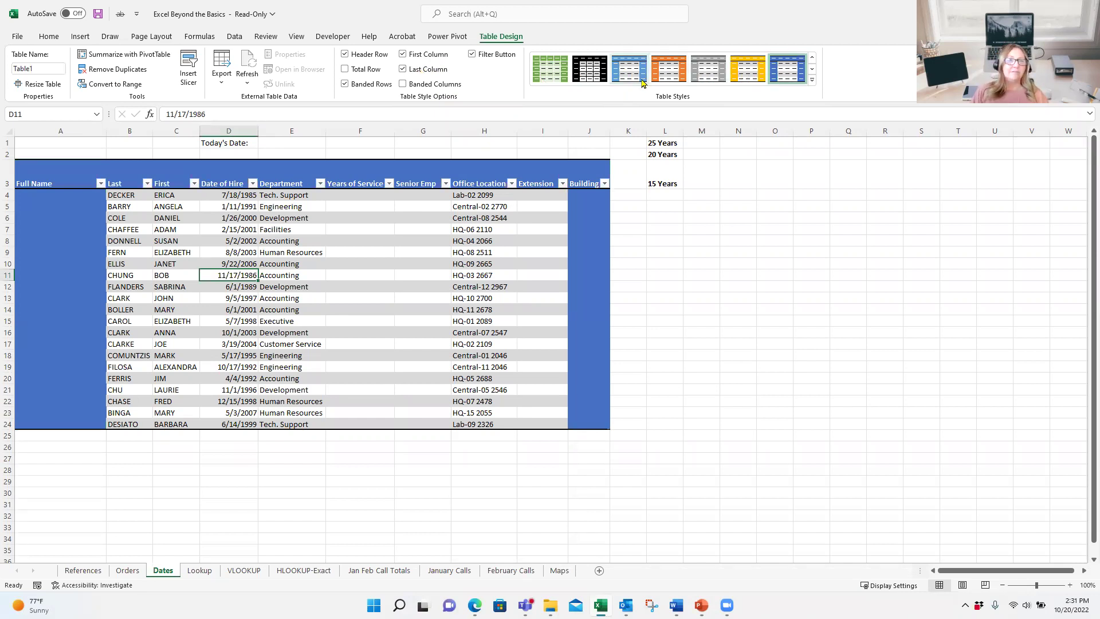
Step: Turn off First Column and Last Column emphasis and turn on the Total Row
click(426, 55)
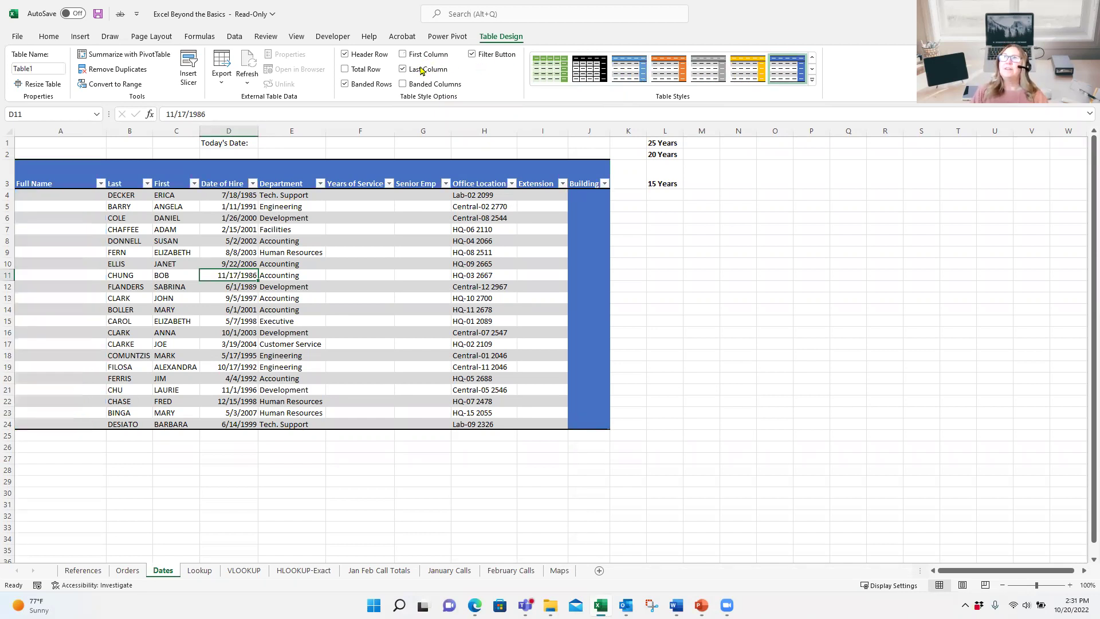
click(422, 69)
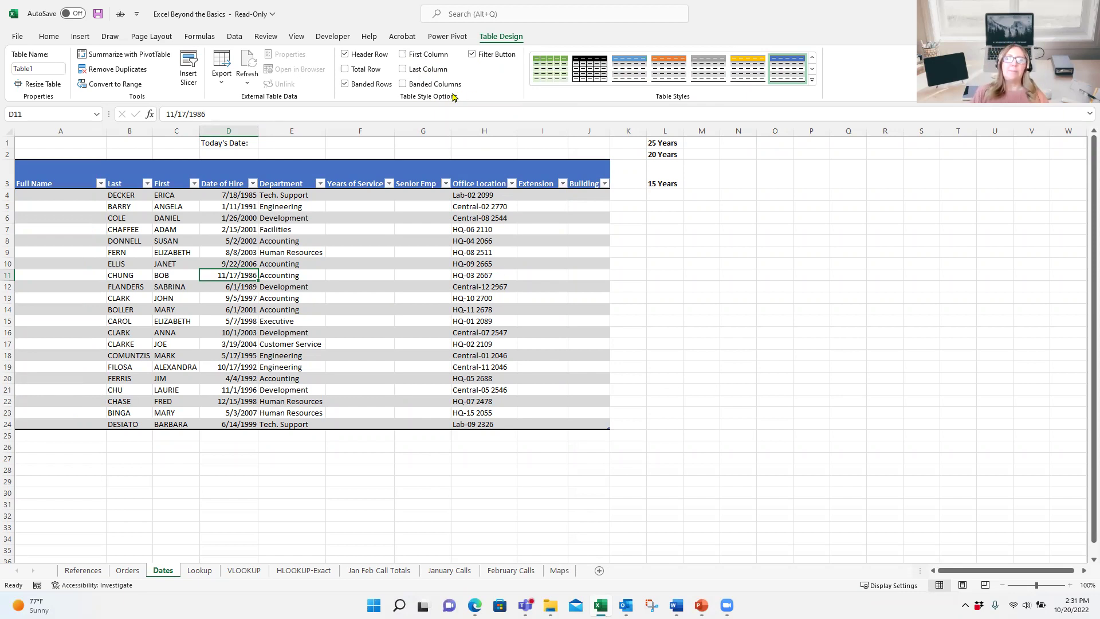
click(373, 70)
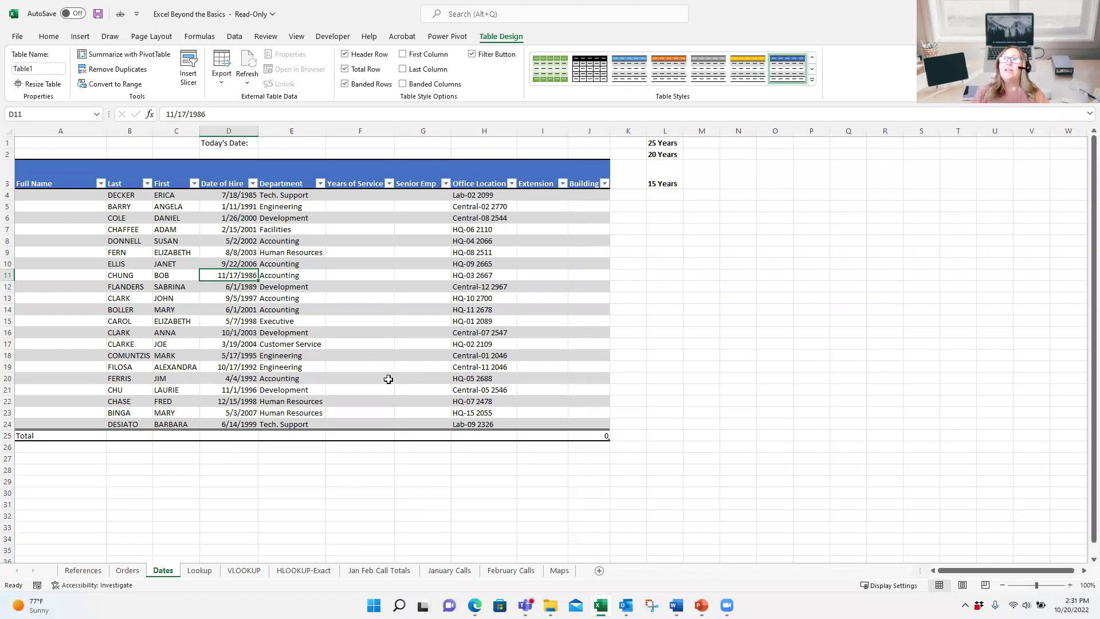
Step: Set the Department total in E25 to Count, then turn the Total Row off
click(308, 434)
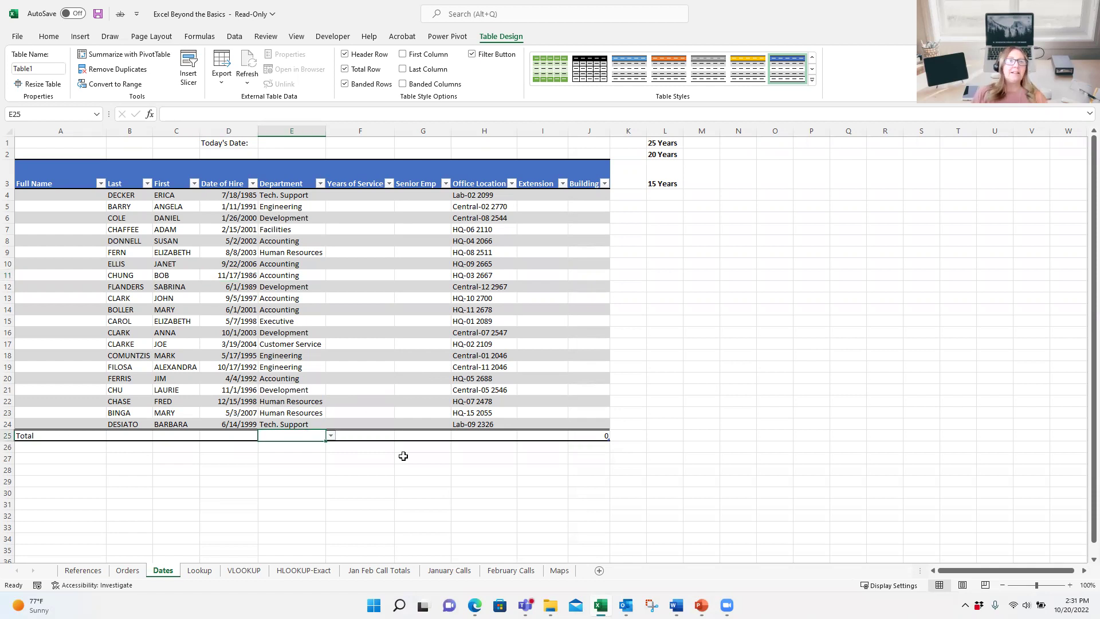
click(331, 436)
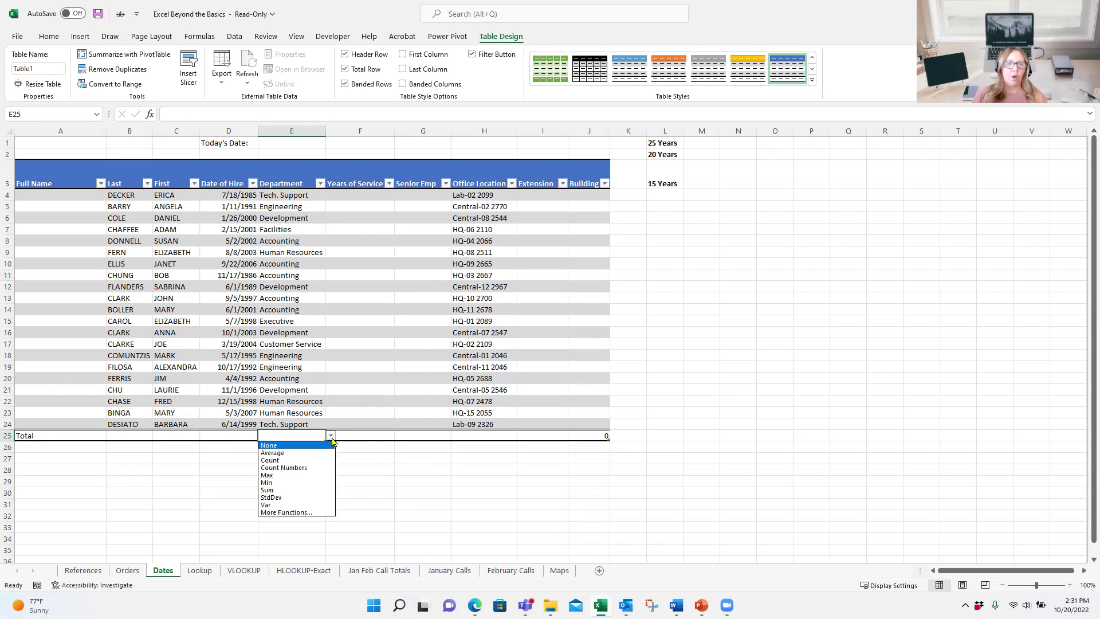
click(290, 462)
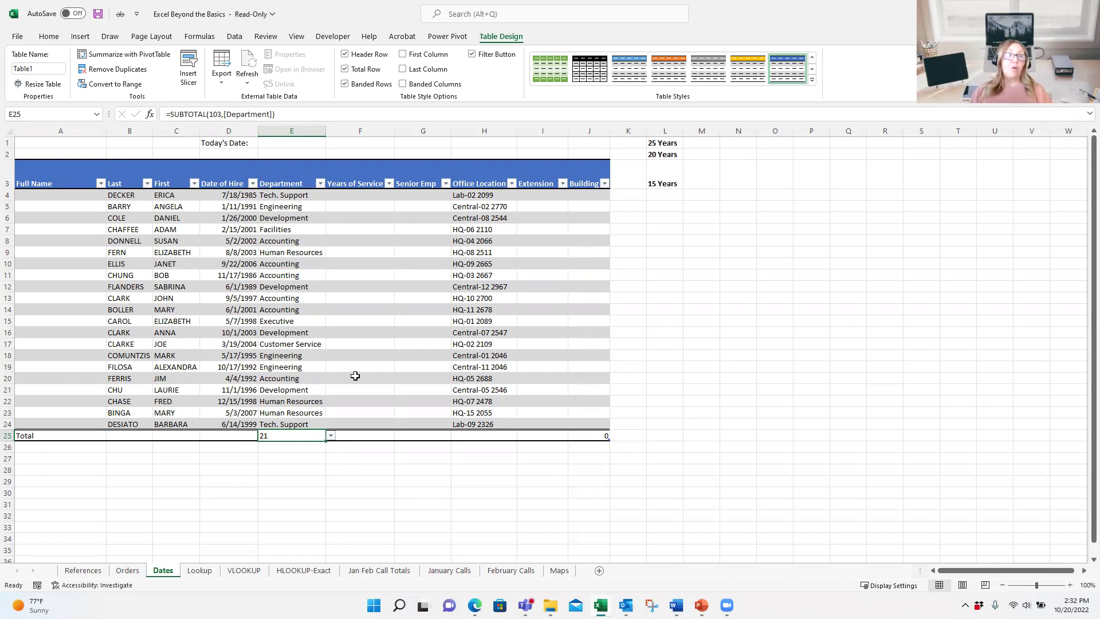
click(369, 71)
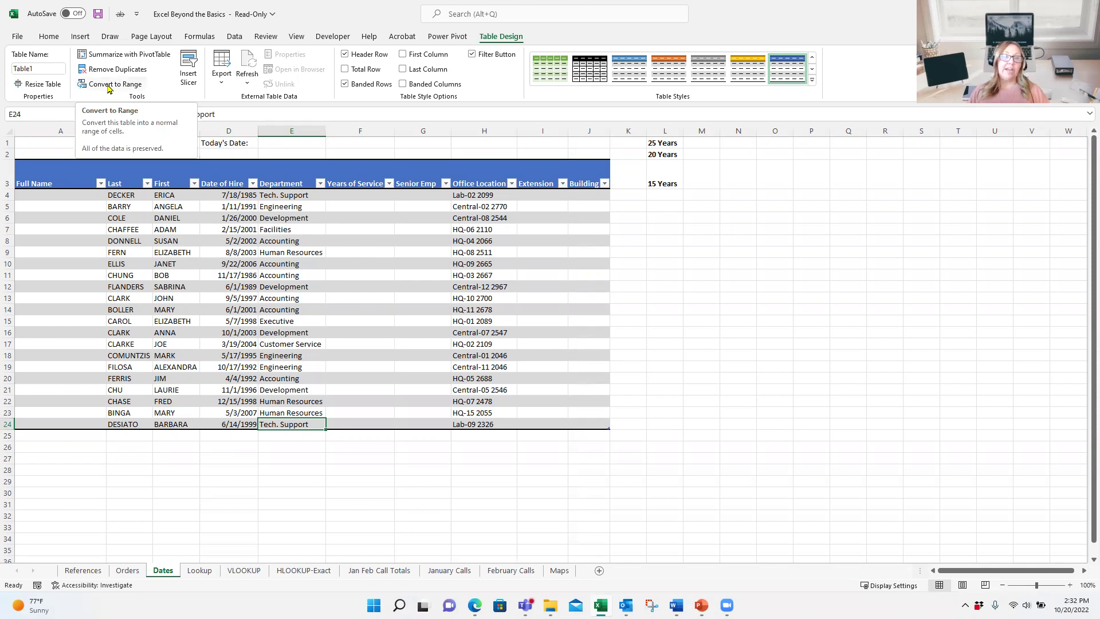
Step: Convert Table1 to a normal range, confirming with Yes, then select cell D14
click(109, 89)
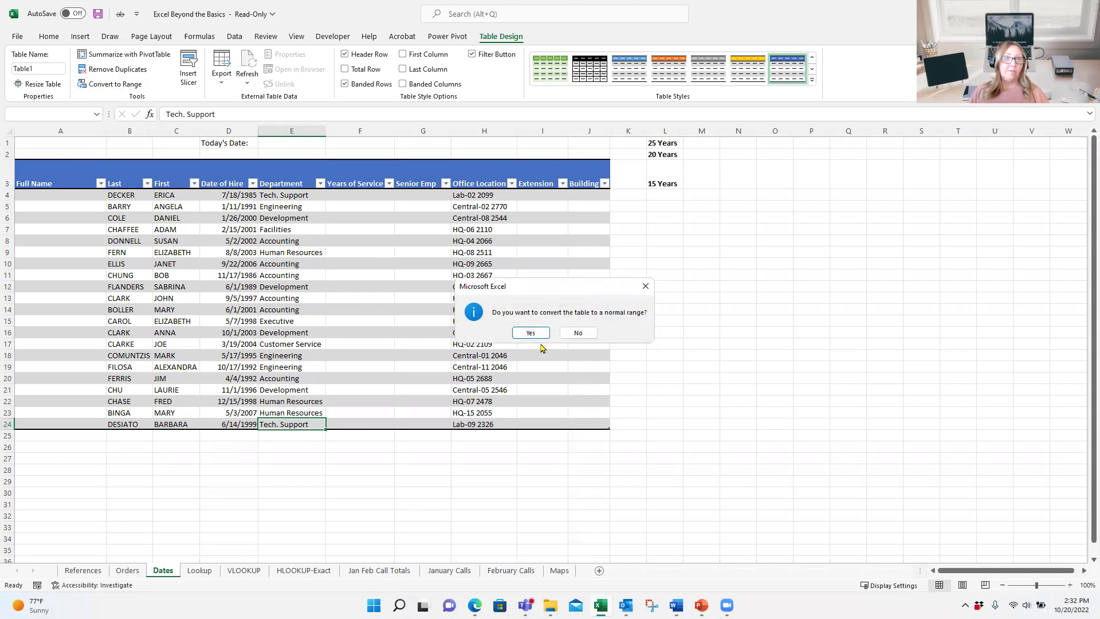
click(535, 334)
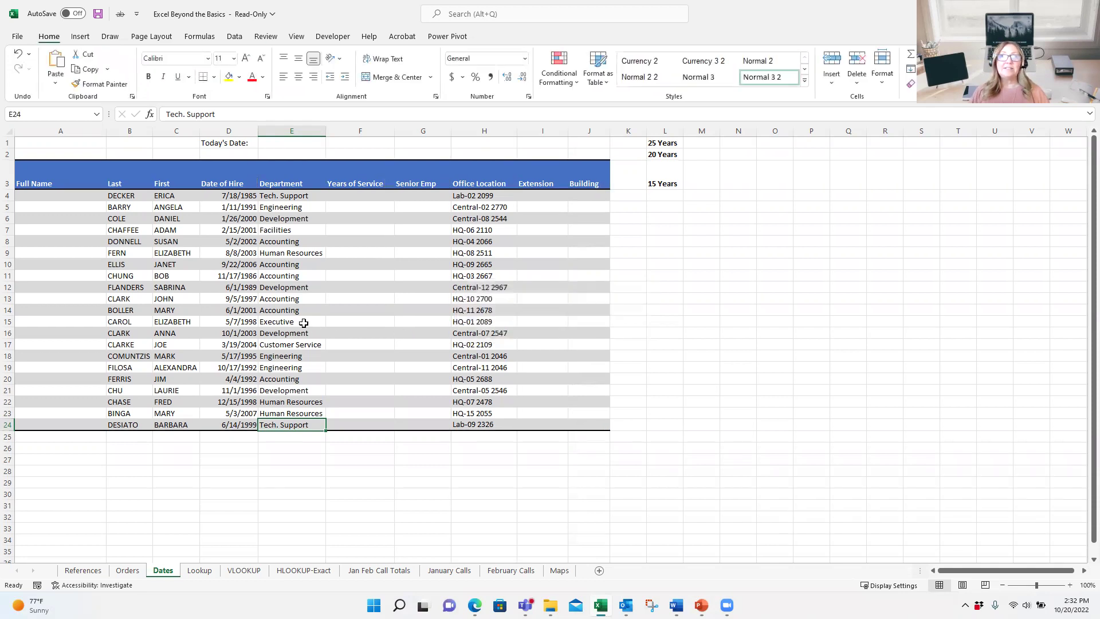
click(246, 311)
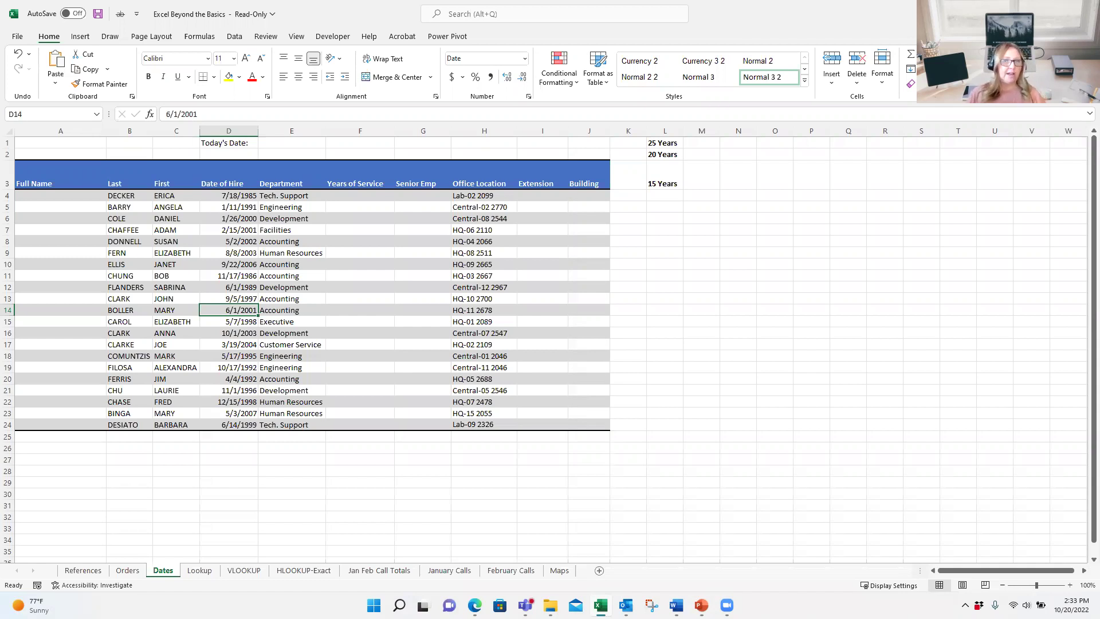
click(736, 174)
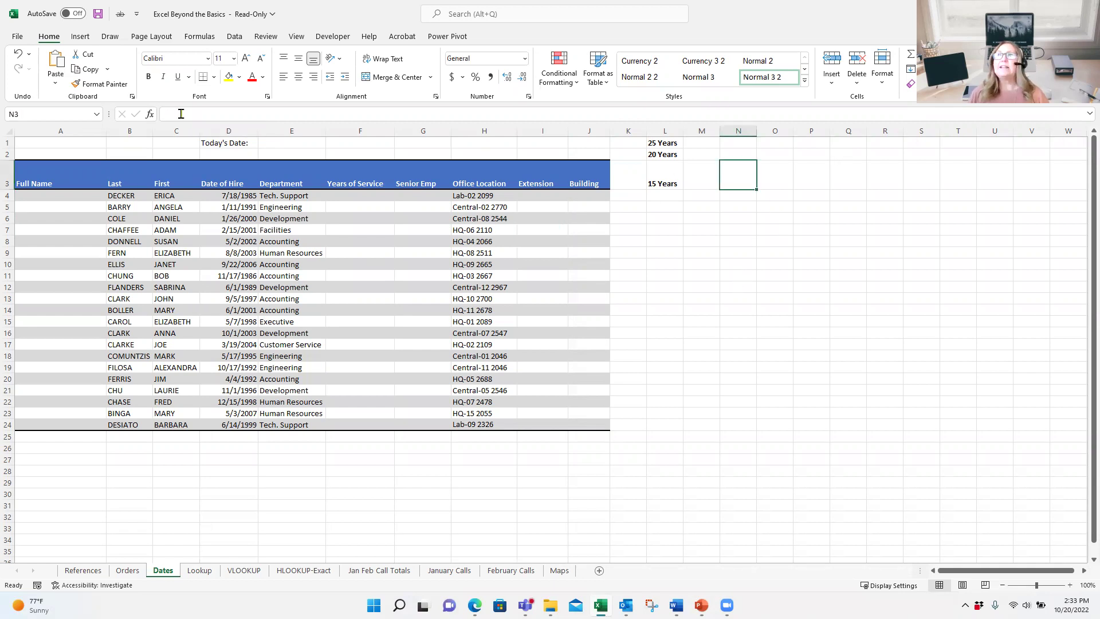
click(149, 114)
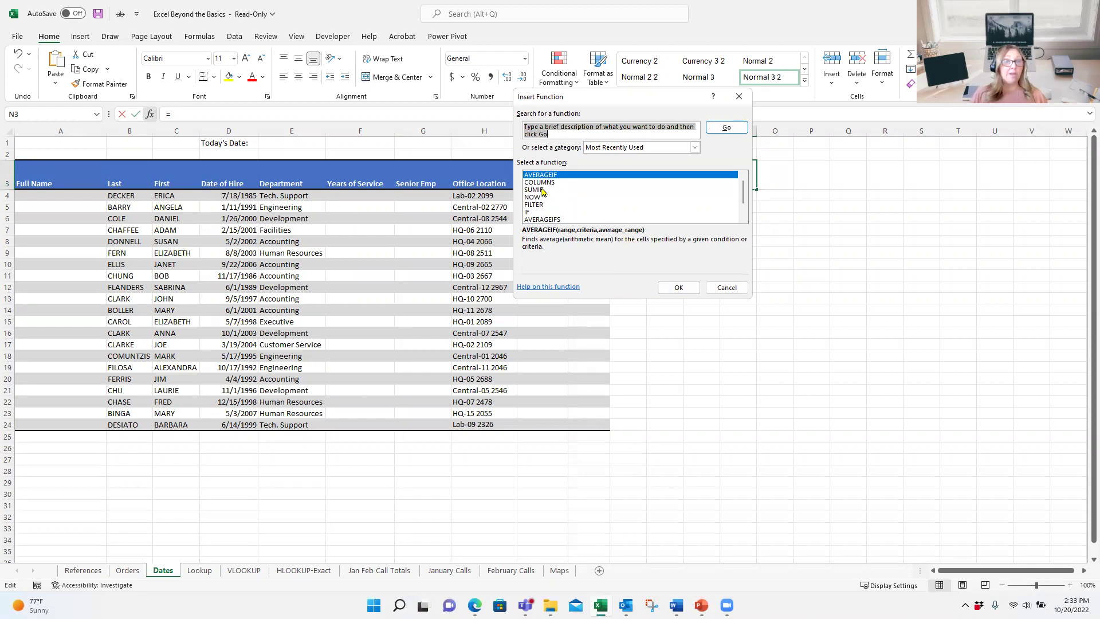
click(691, 291)
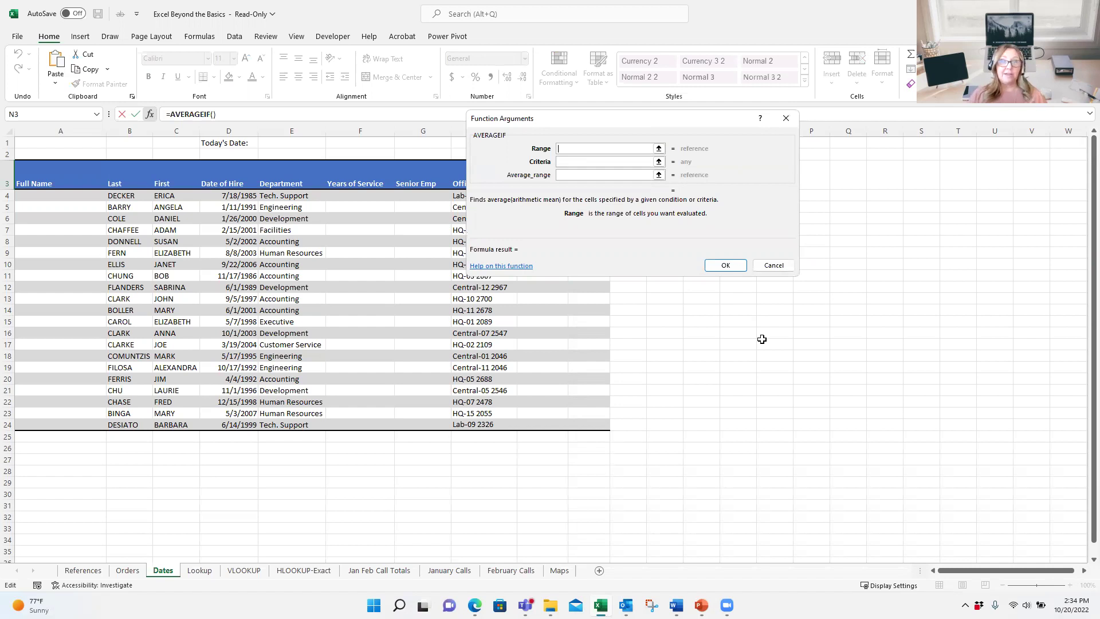
click(775, 264)
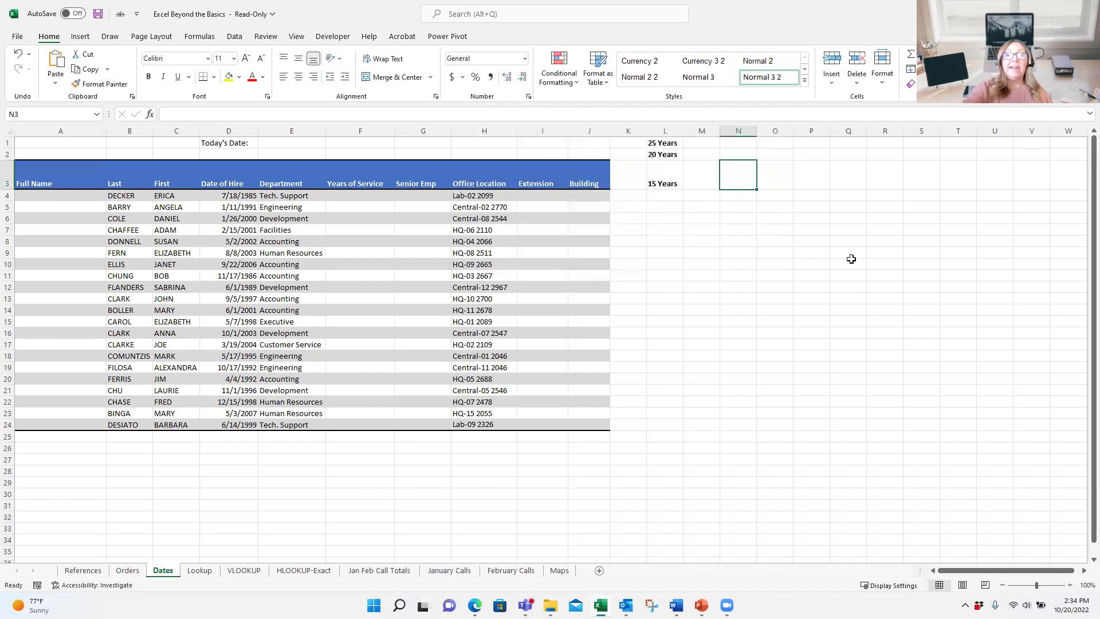
Step: Start =IF in N3, open its Function Arguments, and view the IF help article
text(=if)
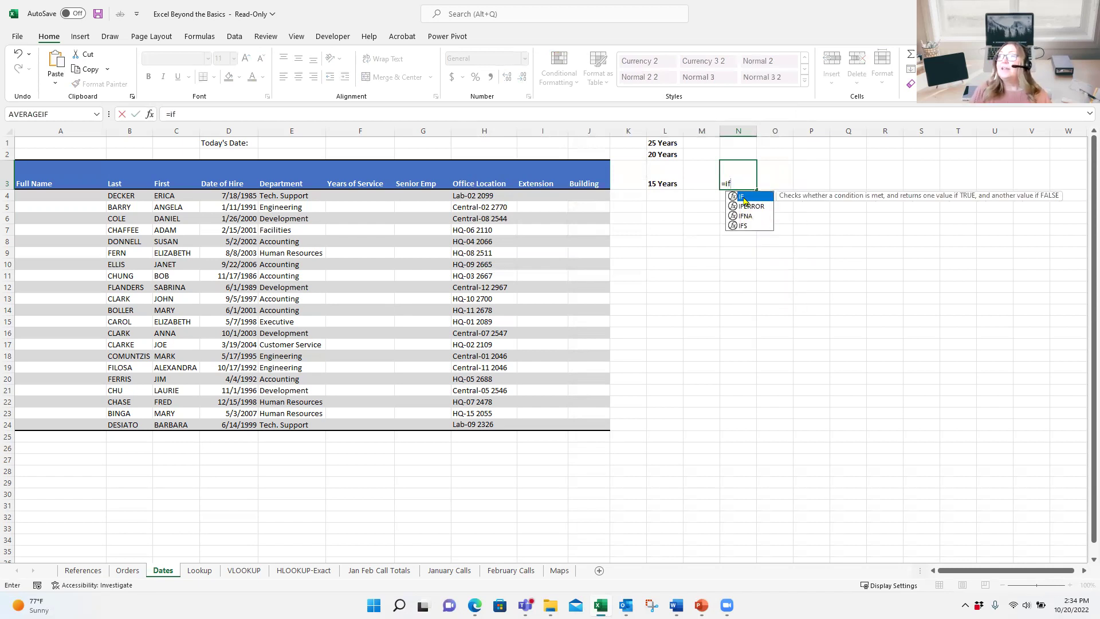
double_click(744, 198)
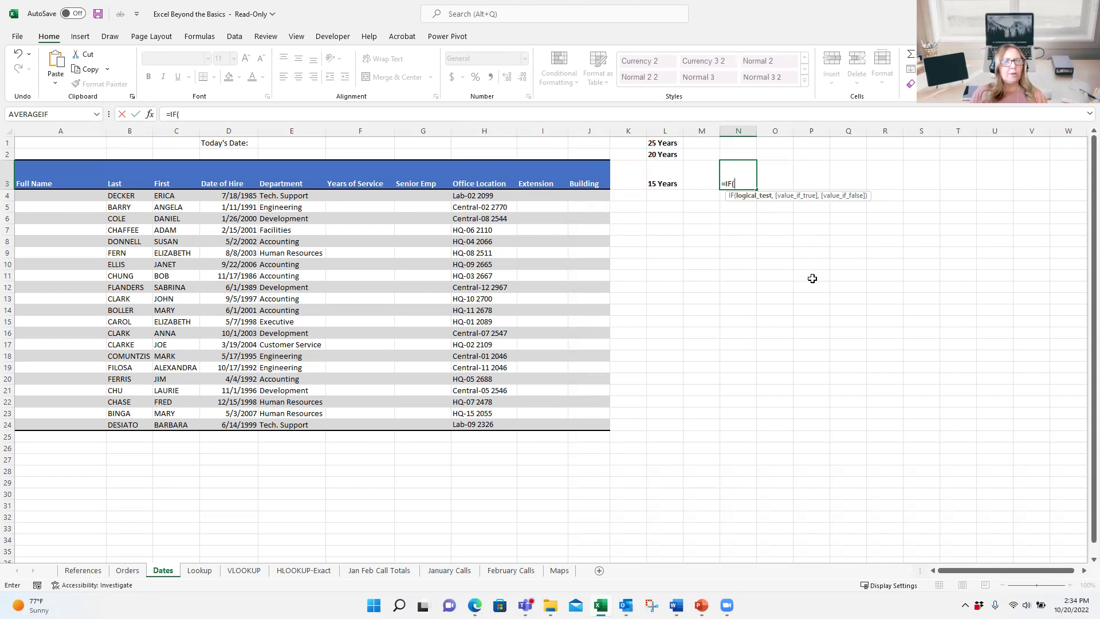
click(155, 114)
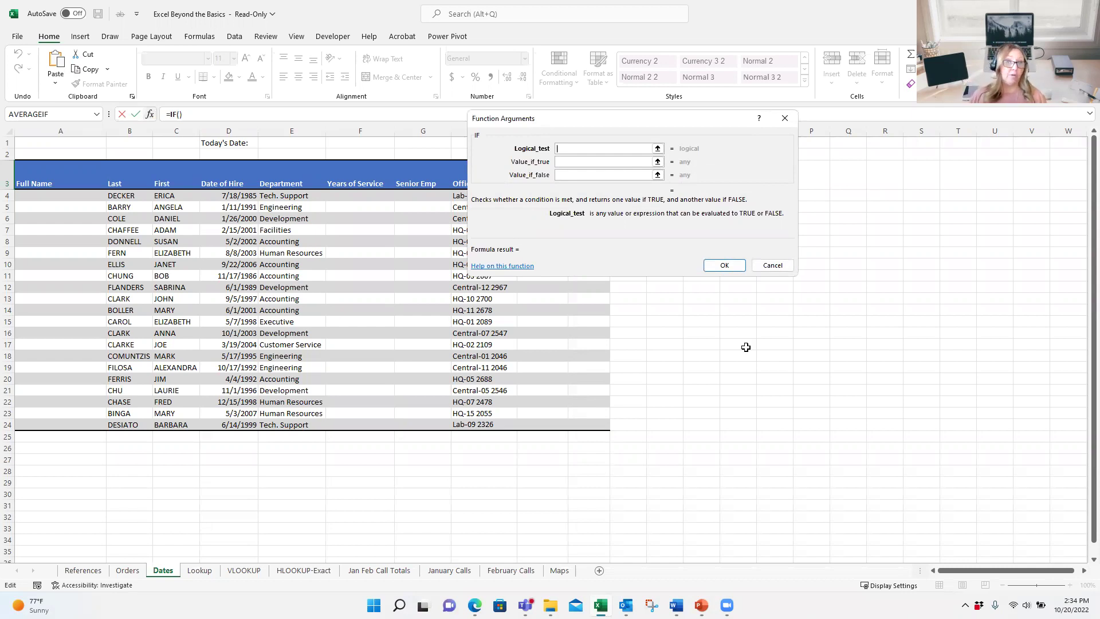
click(514, 268)
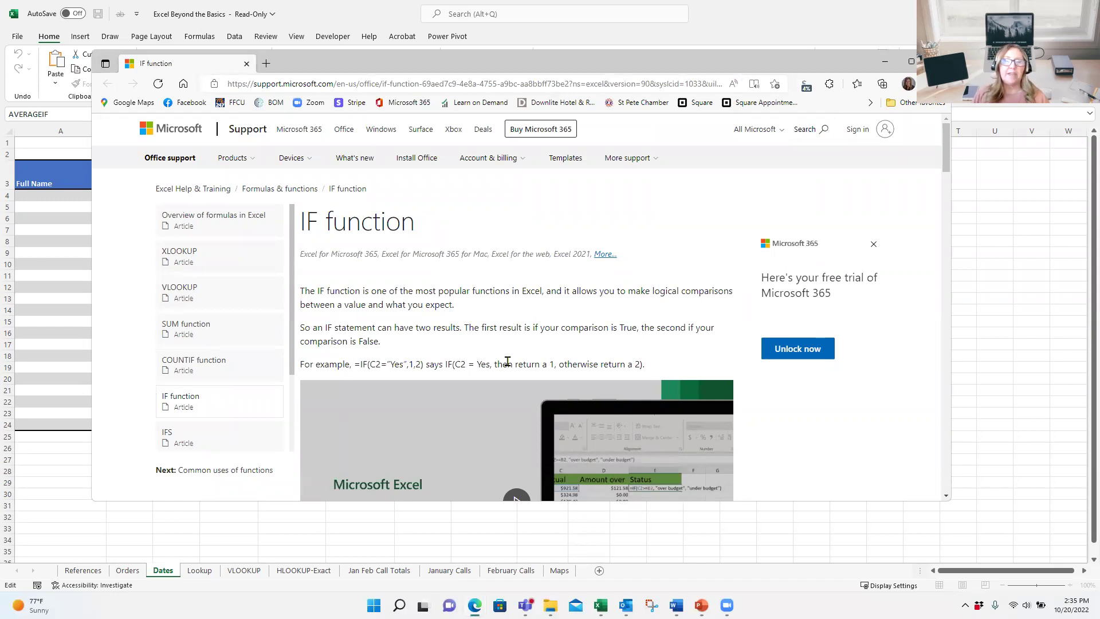
scroll(507, 361, down, 9)
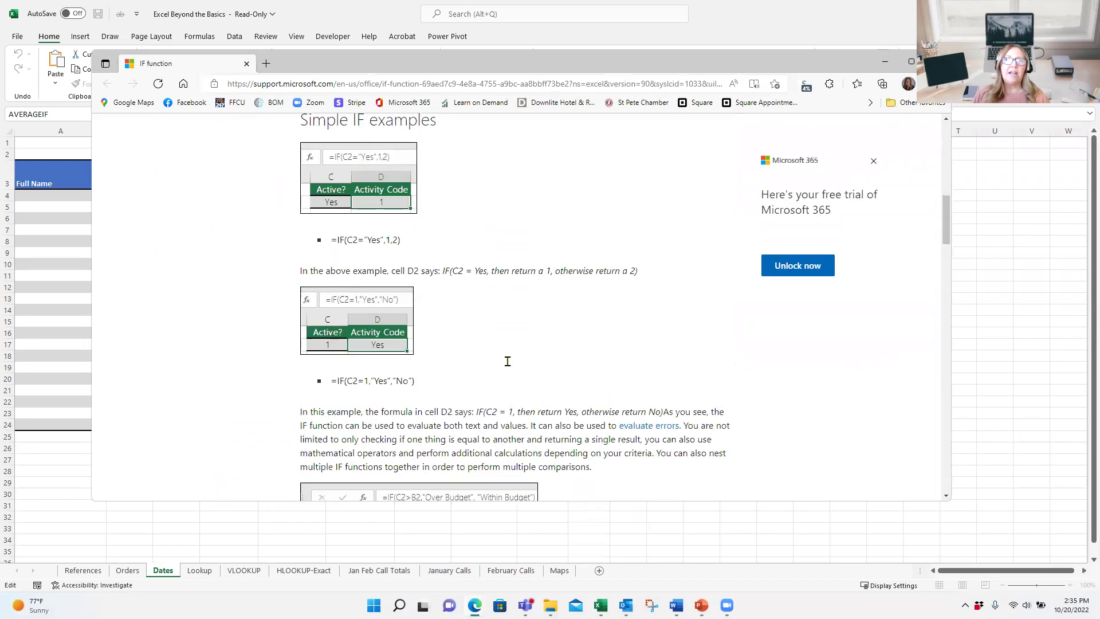
scroll(507, 361, down, 4)
scroll(508, 364, down, 3)
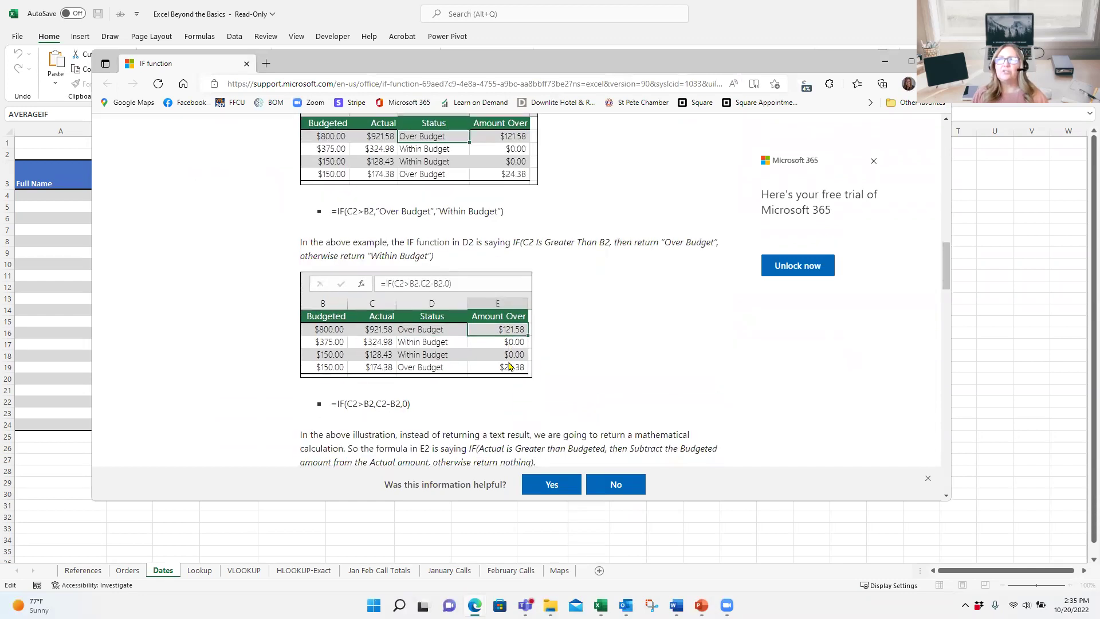
scroll(507, 366, down, 2)
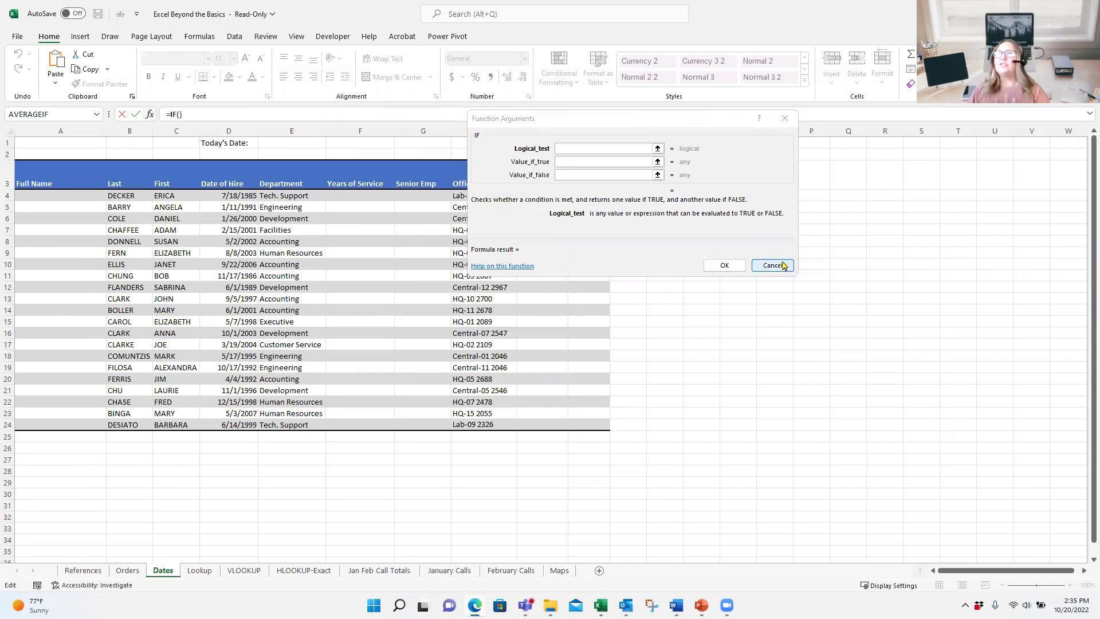
Step: Discard the IF formula, then insert IFS in N3 from Logical functions and cancel it
click(783, 265)
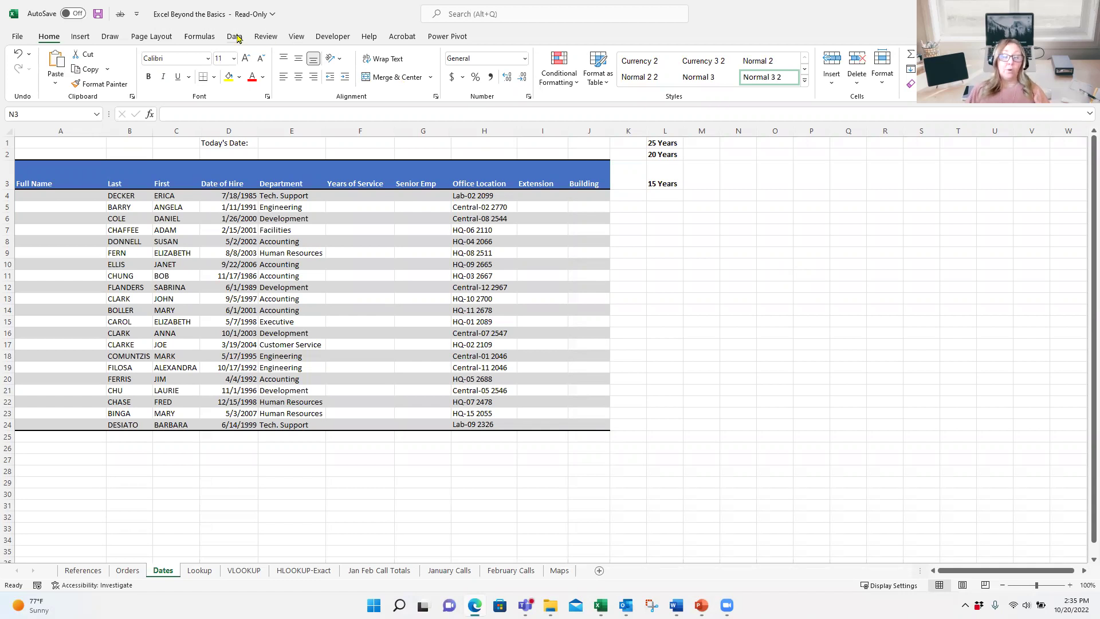
click(203, 37)
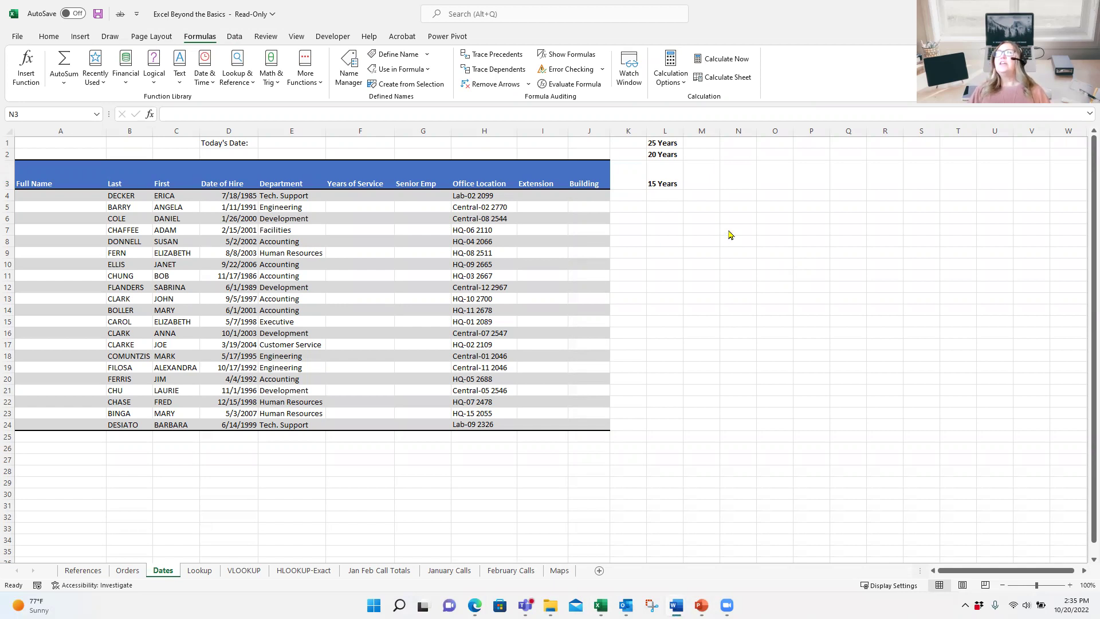
click(729, 180)
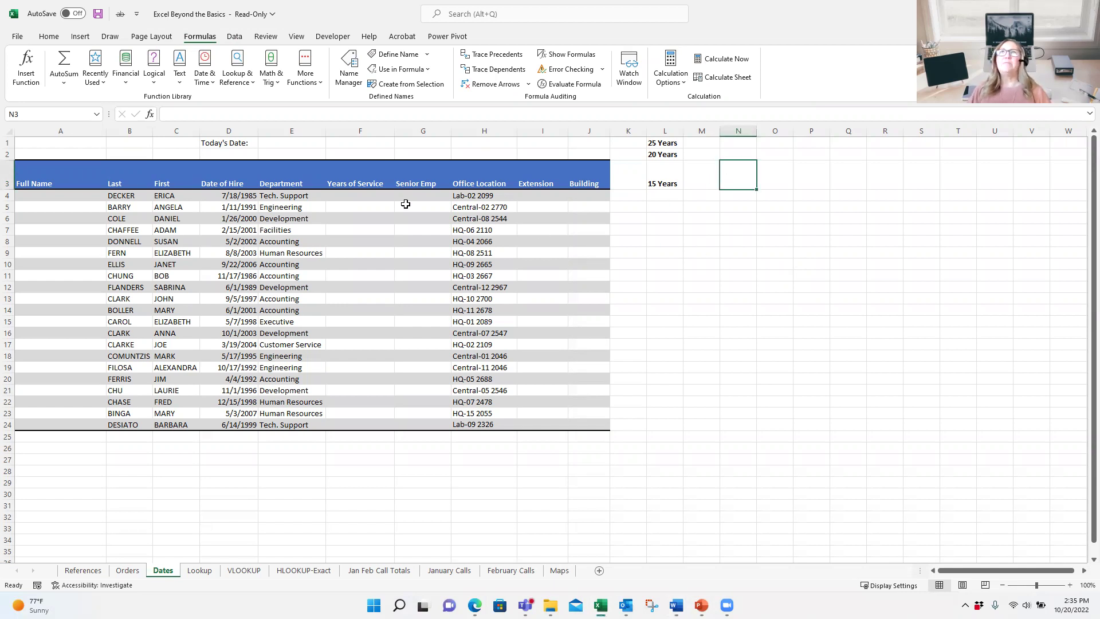
click(155, 78)
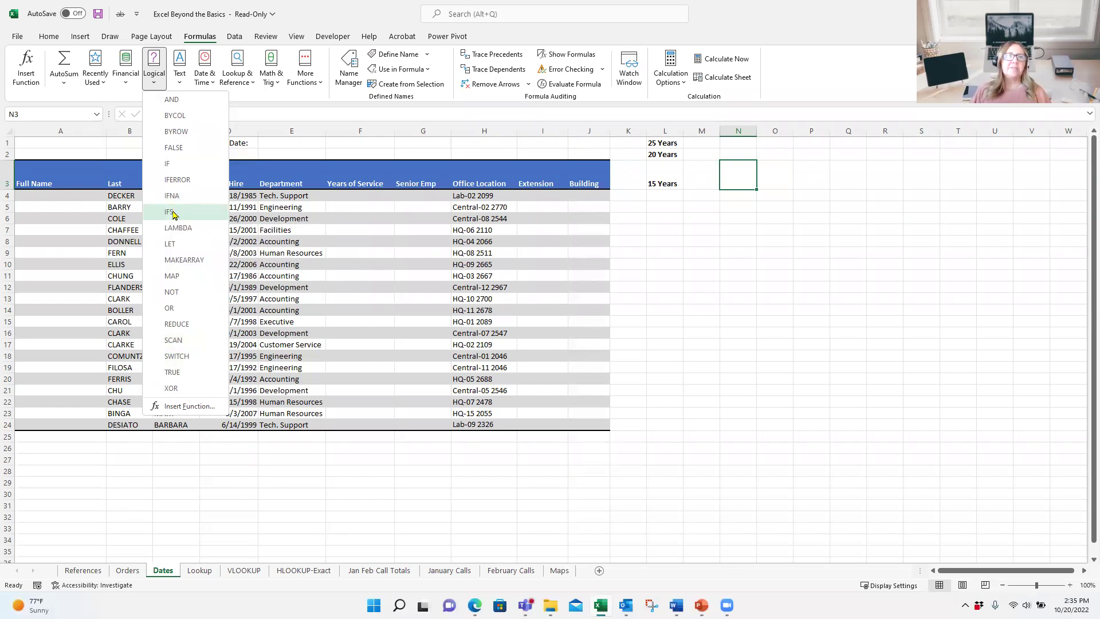
click(172, 212)
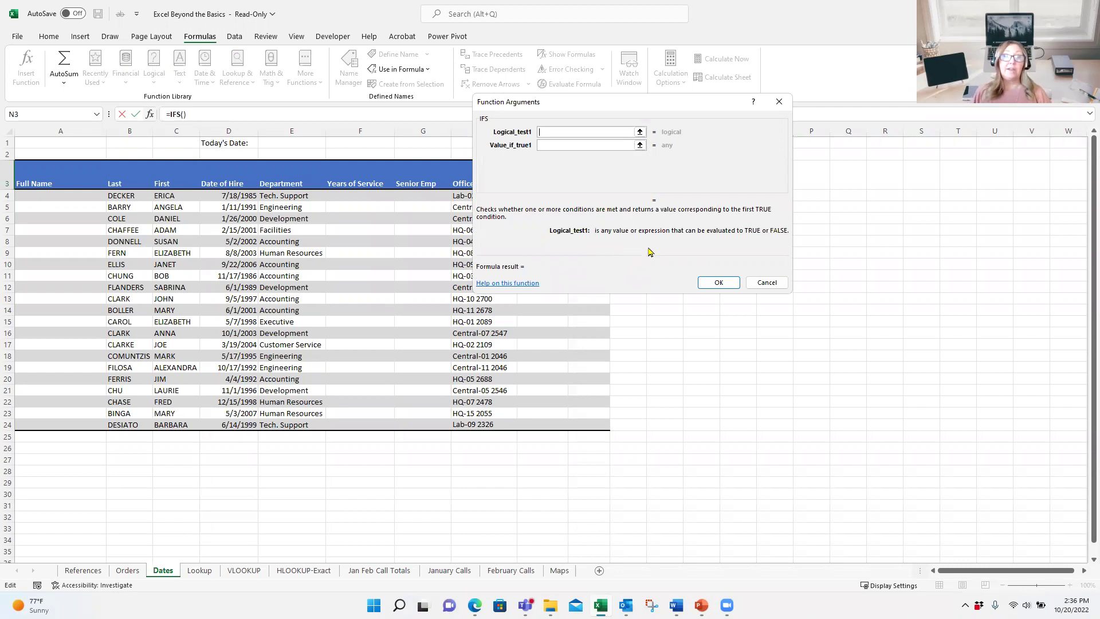
click(756, 287)
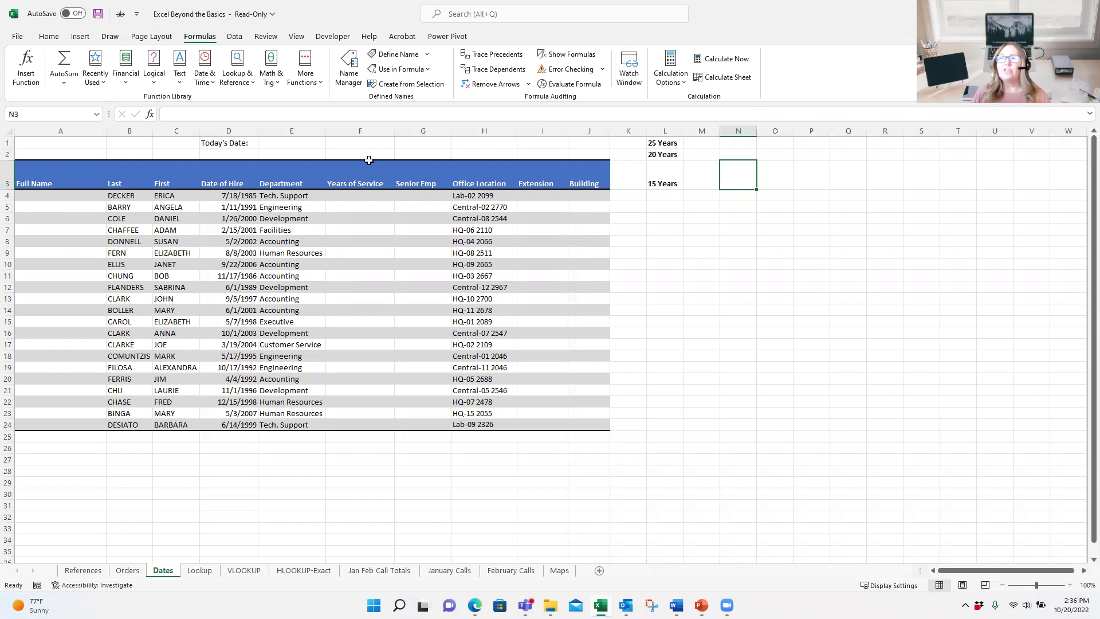
key(alt+Tab)
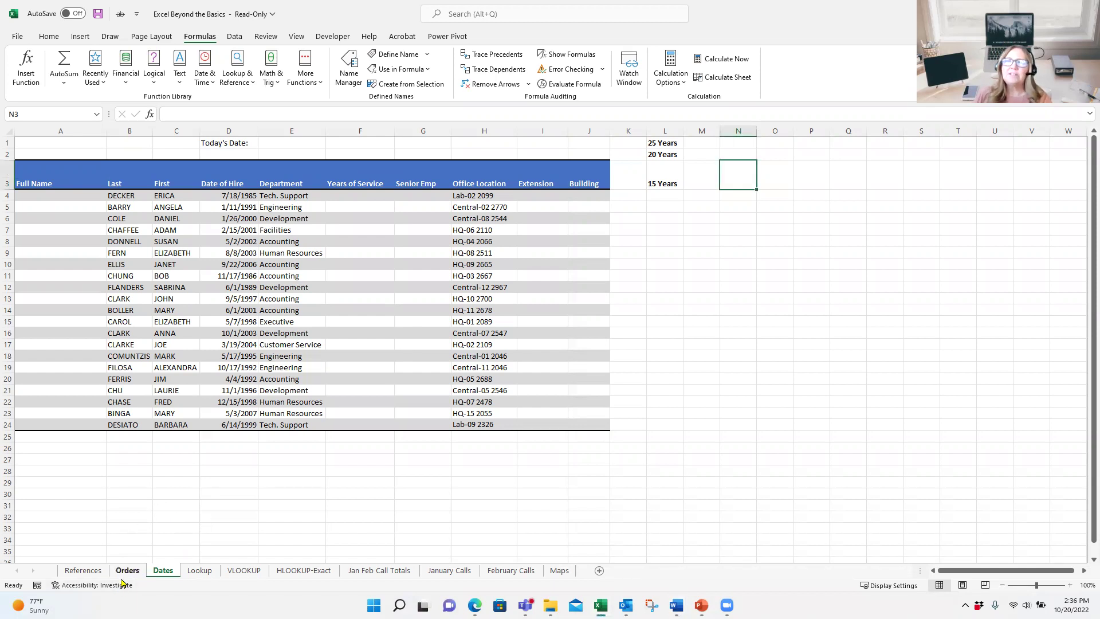
click(124, 572)
click(594, 155)
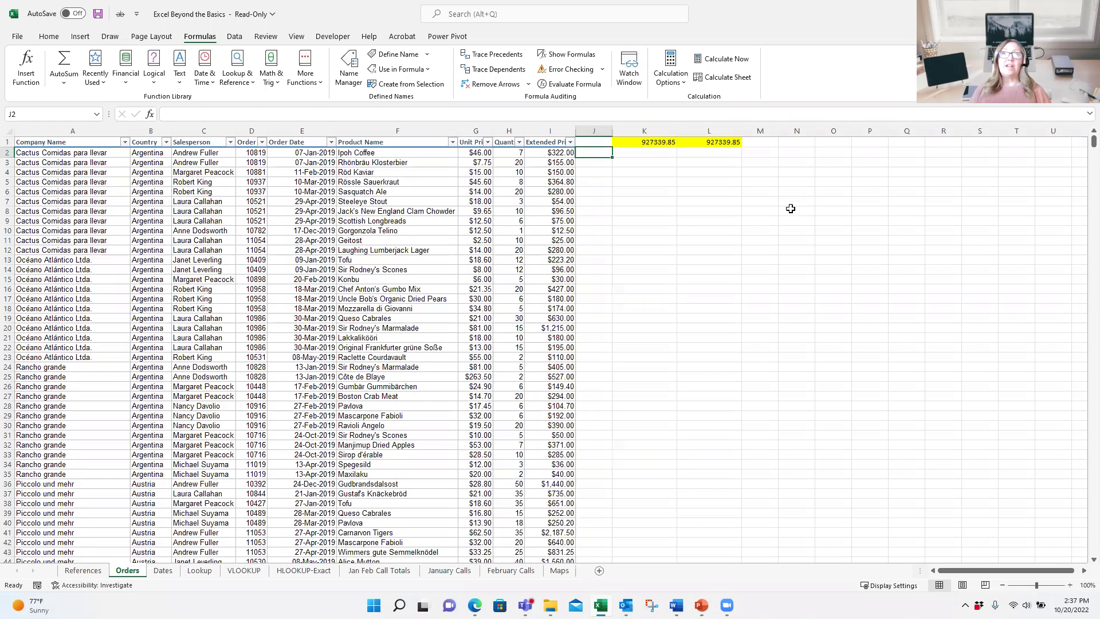
Step: Begin =IF(H2>=50 in J2 and open the Function Arguments dialog
text(=i)
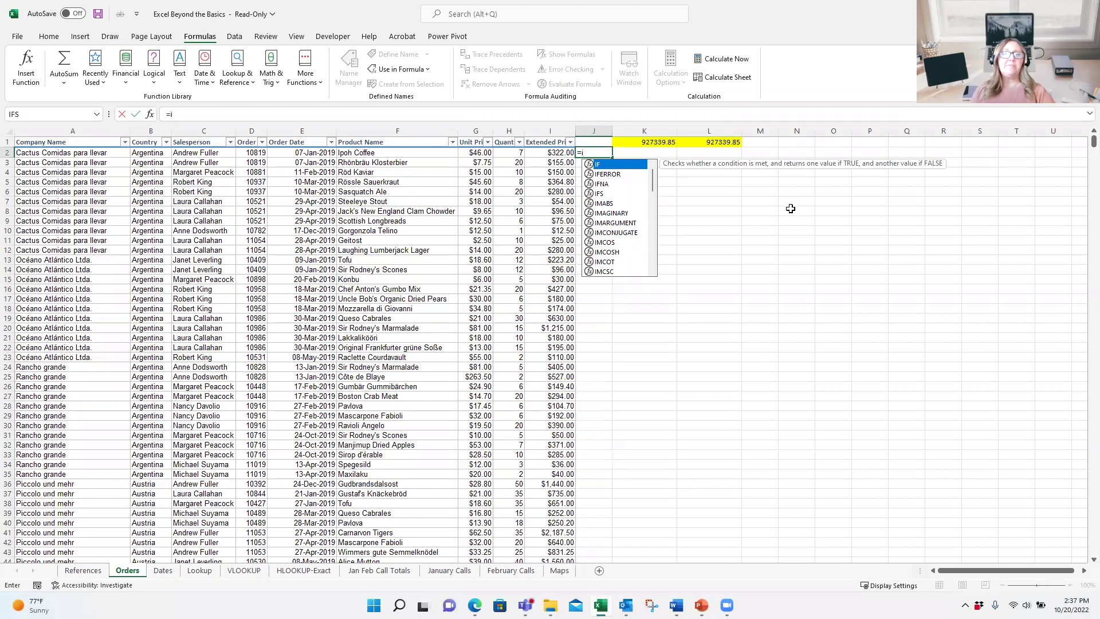
key(Tab)
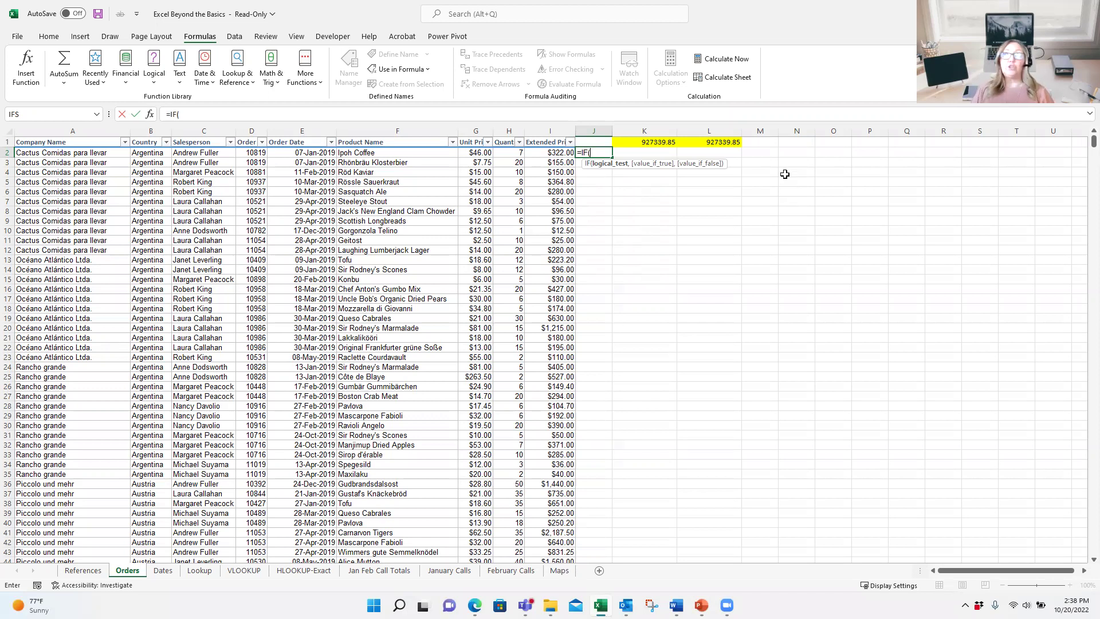
click(514, 152)
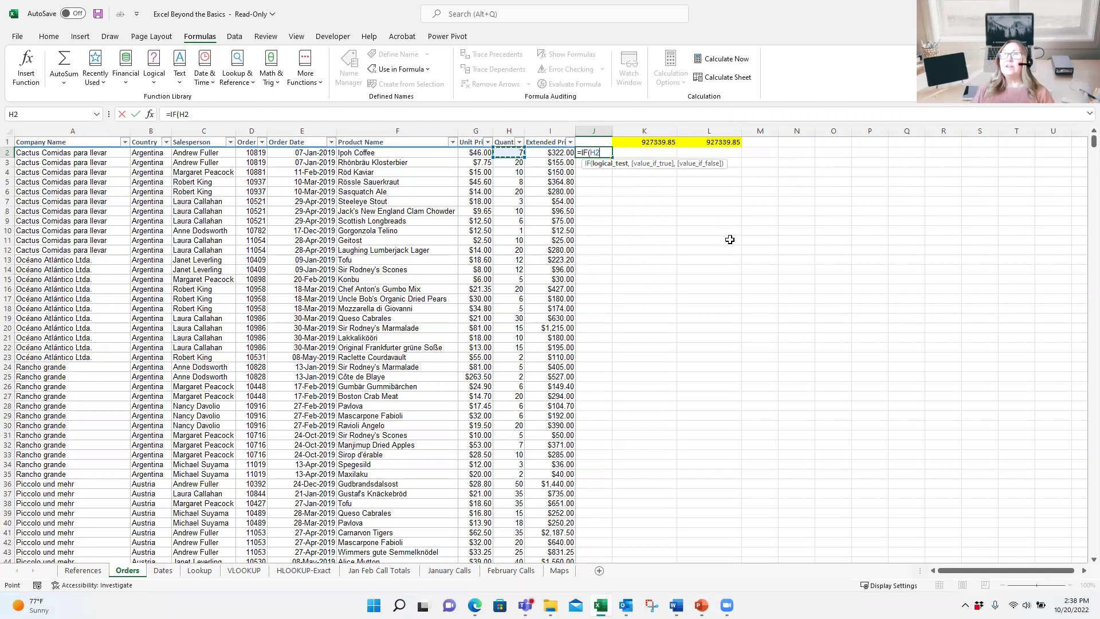
text(>=50)
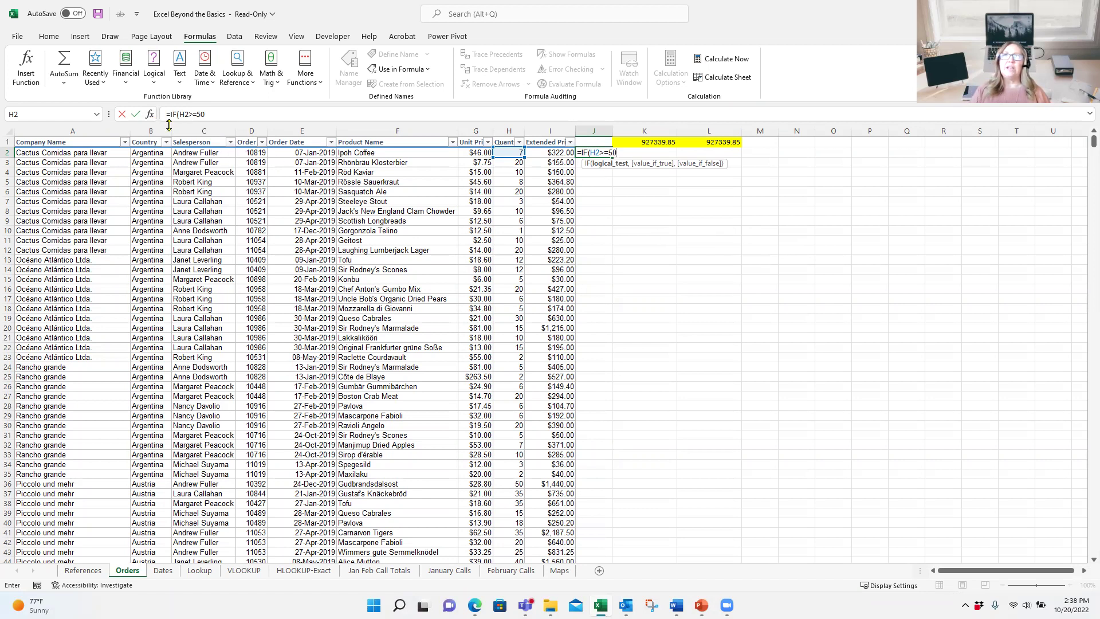
click(149, 114)
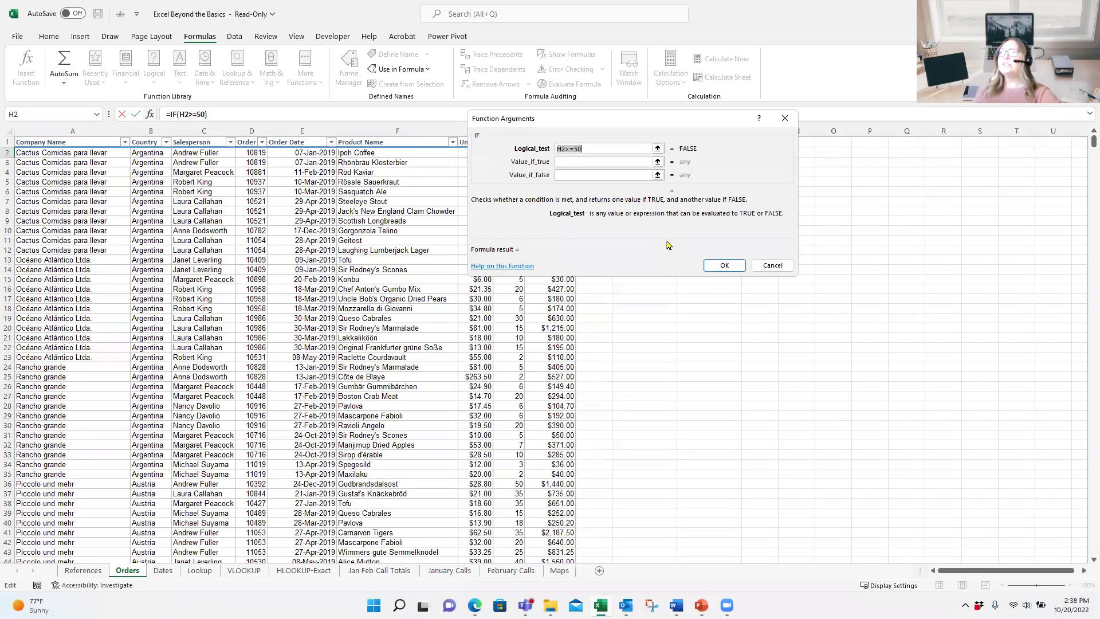
Step: Set the true value to "Great Job" and the false value to "Sell More", then confirm
key(Tab)
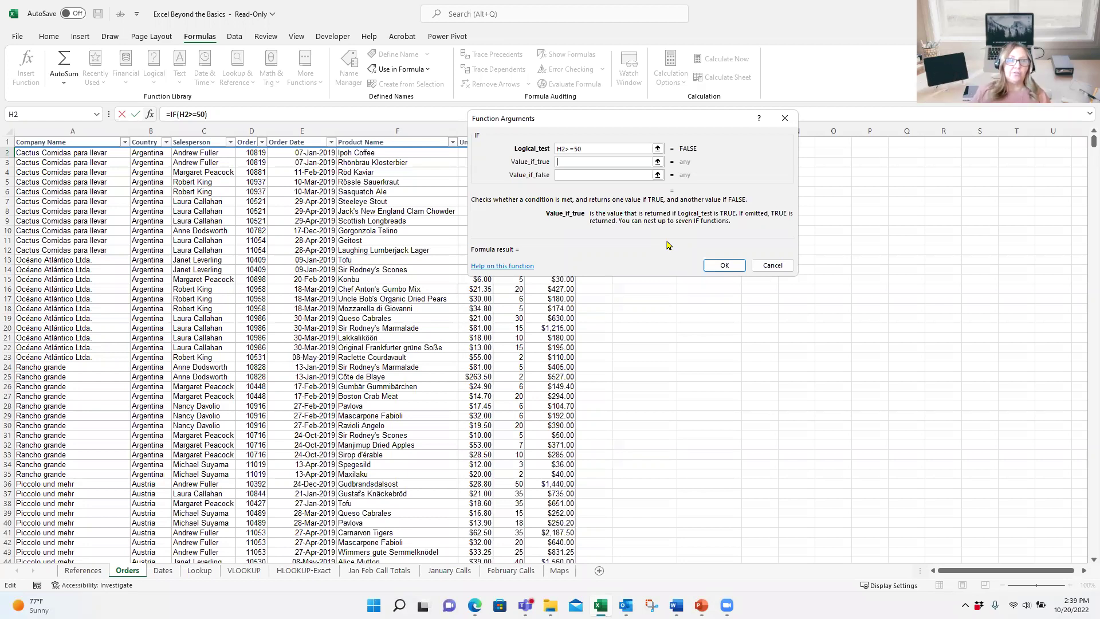
text(Gre)
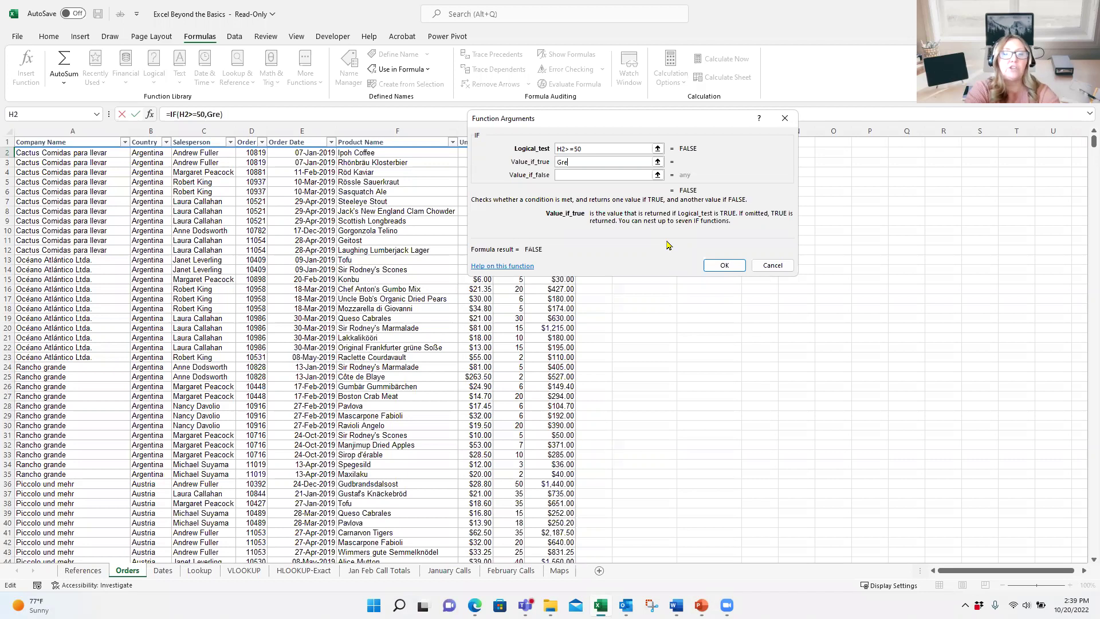
text(at Job)
key(Tab)
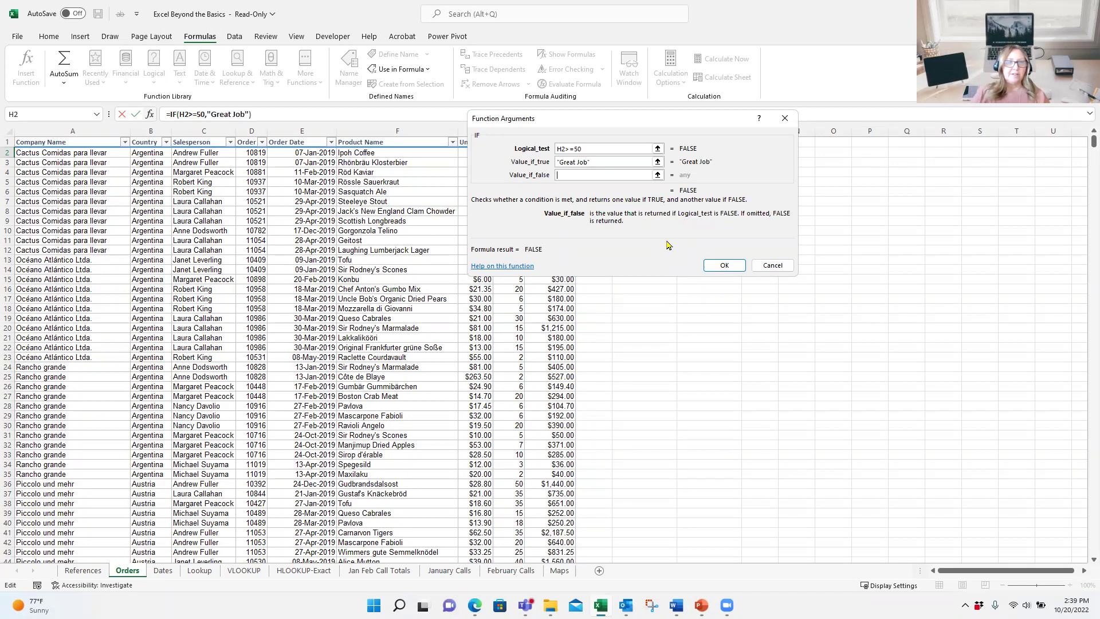
text(S)
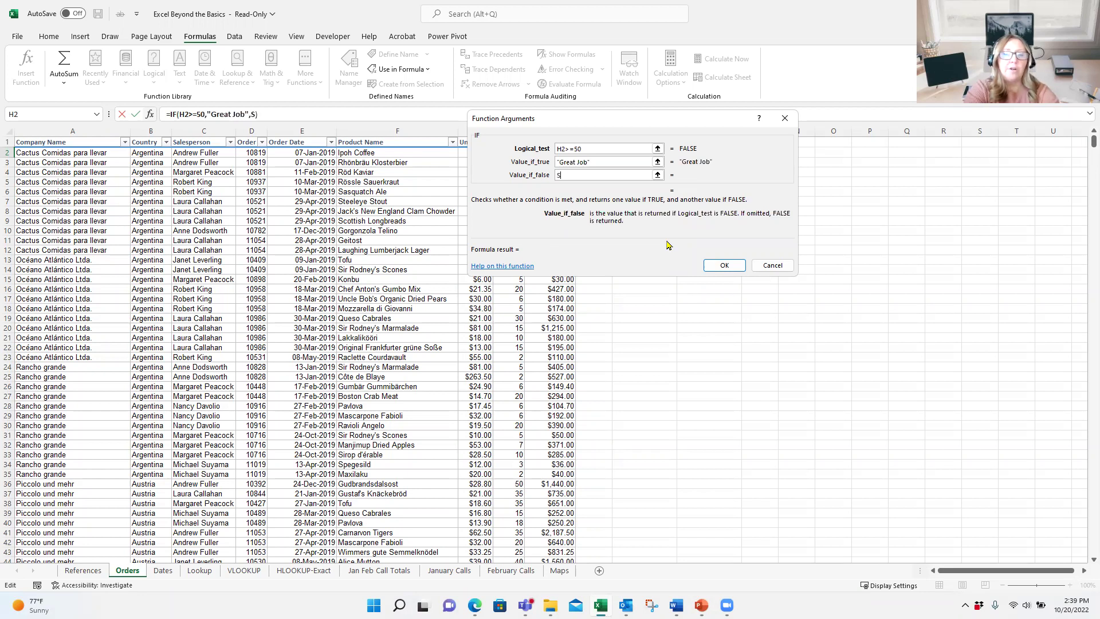
text(ell MOre)
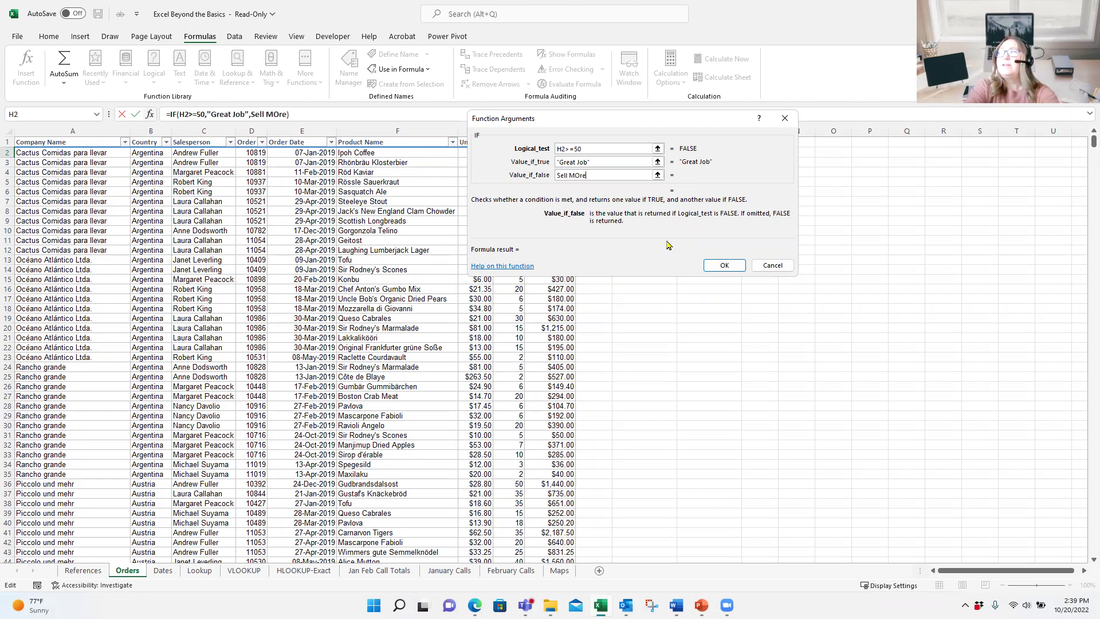
key(BackSpace)
key(BackSpace)
key(BackSpace)
text(ore)
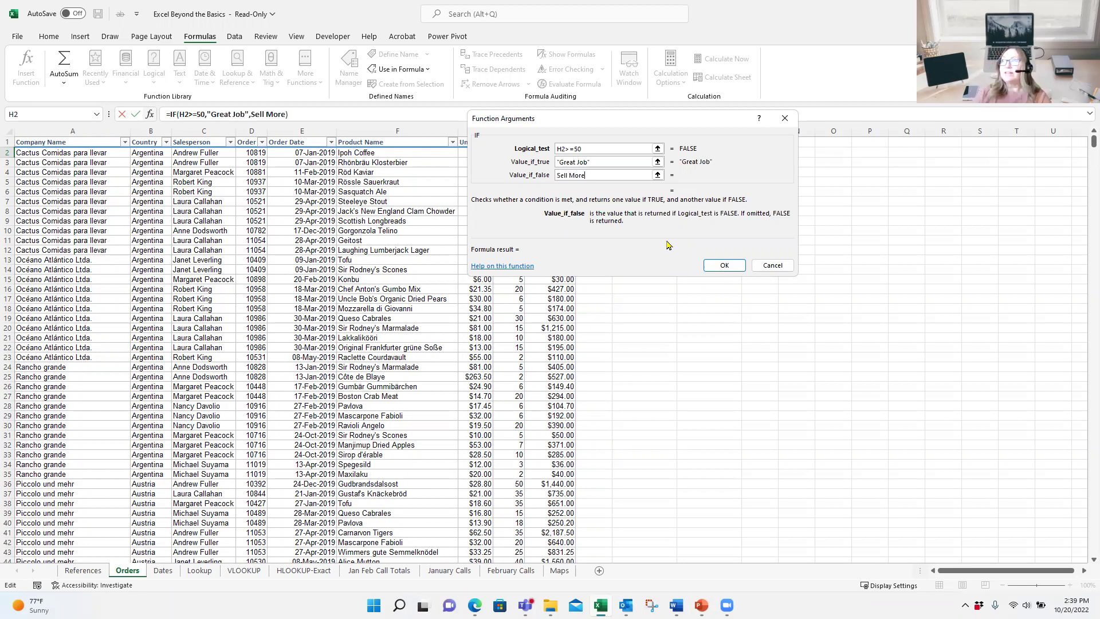
click(724, 265)
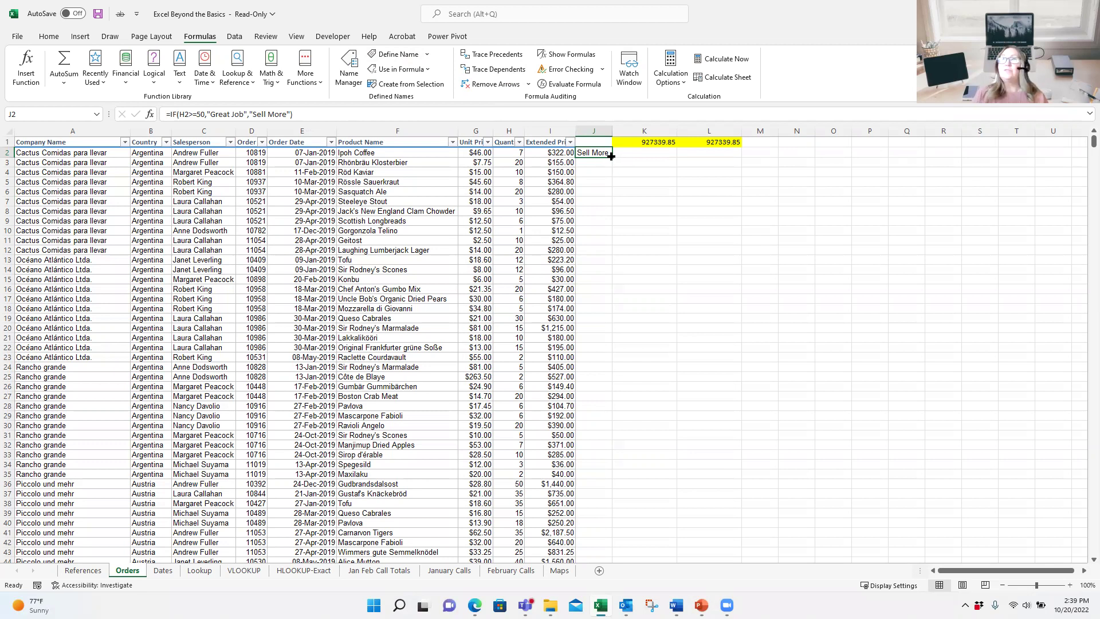
Step: Fill the IF formula down column J so every order shows Great Job or Sell More
double_click(611, 156)
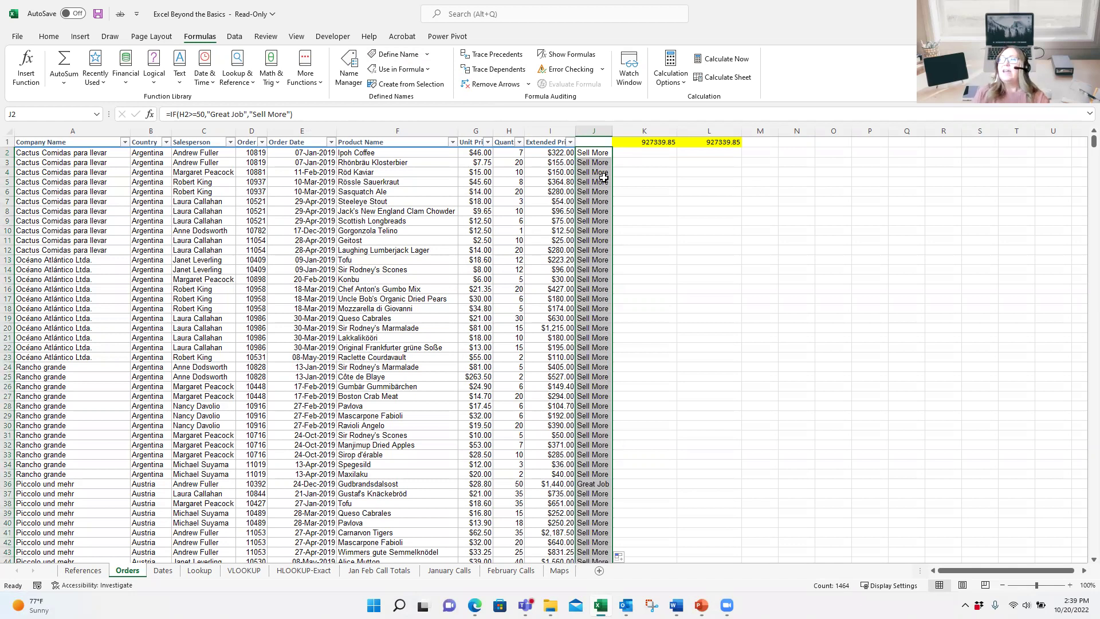
scroll(610, 247, down, 5)
scroll(607, 288, down, 7)
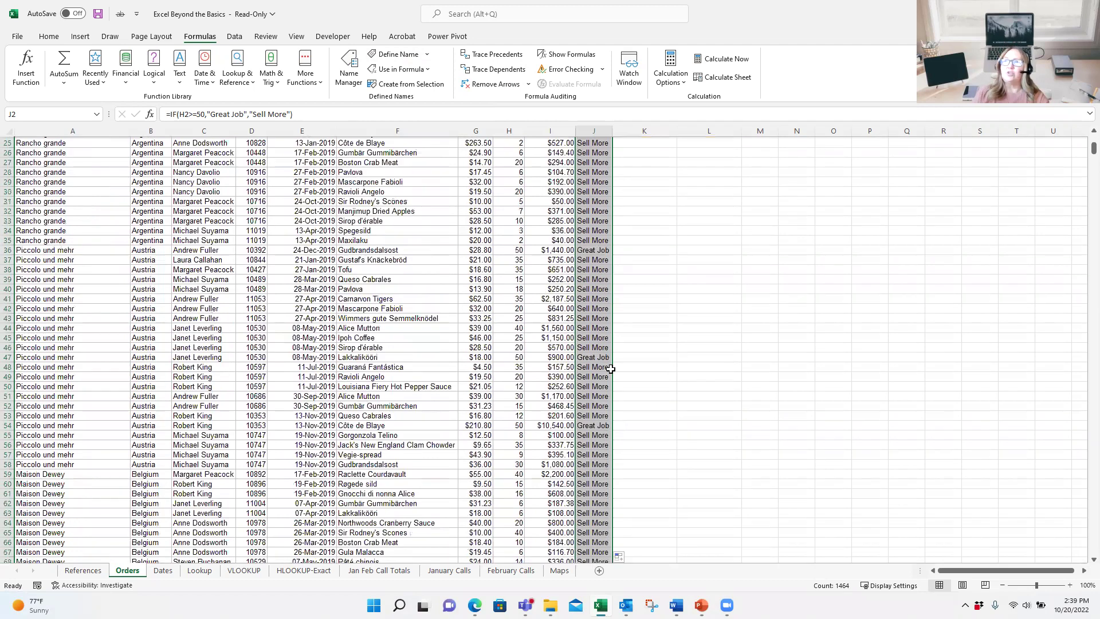
scroll(603, 447, up, 5)
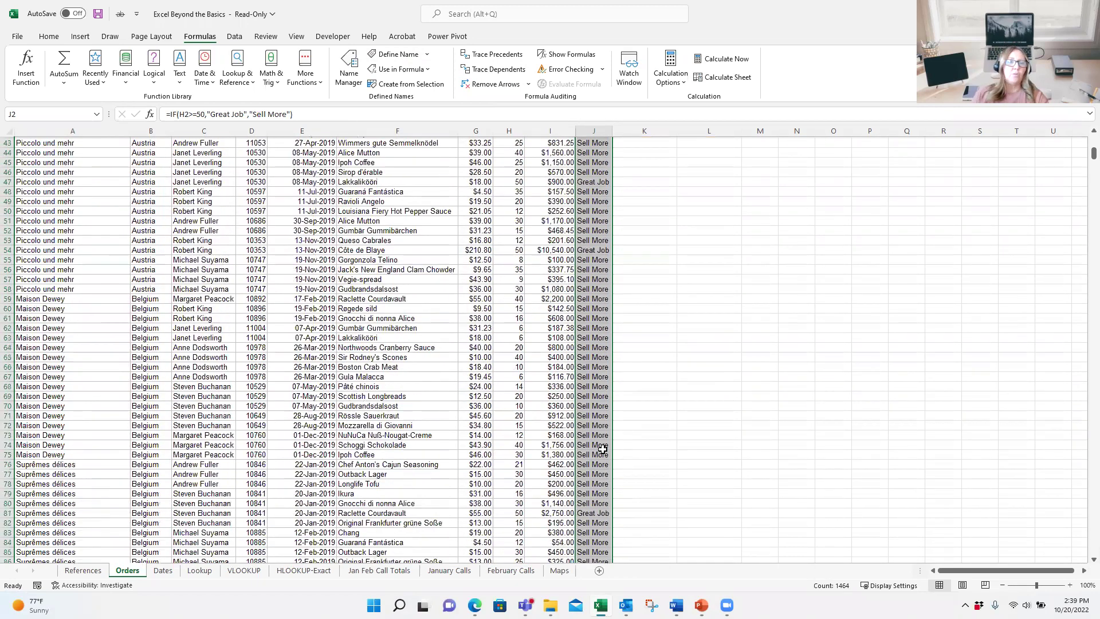
scroll(631, 432, up, 3)
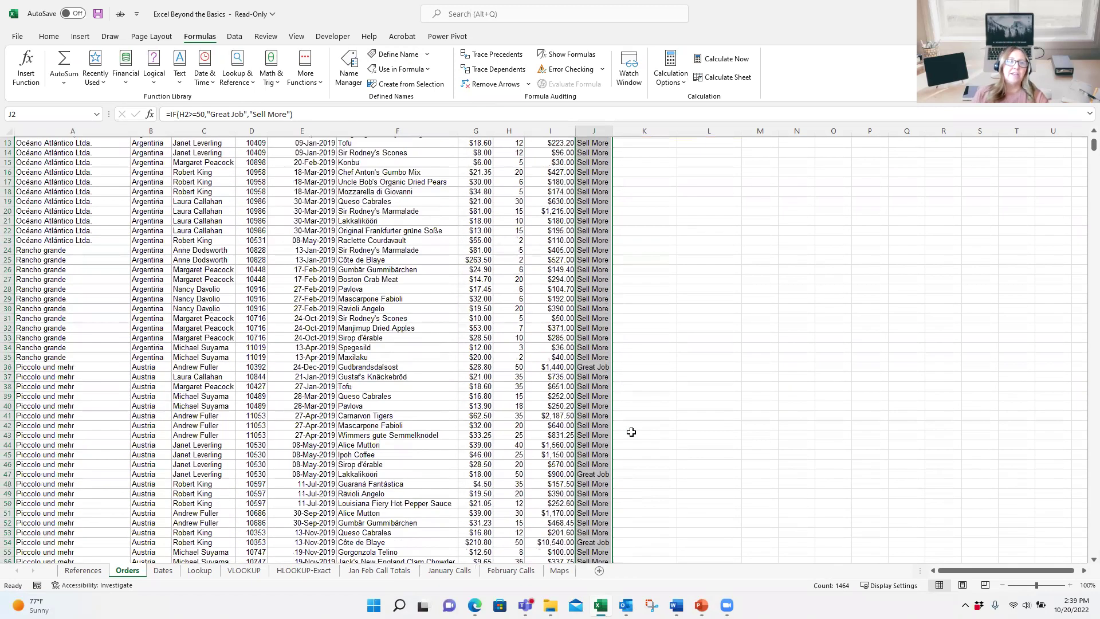
scroll(631, 432, up, 4)
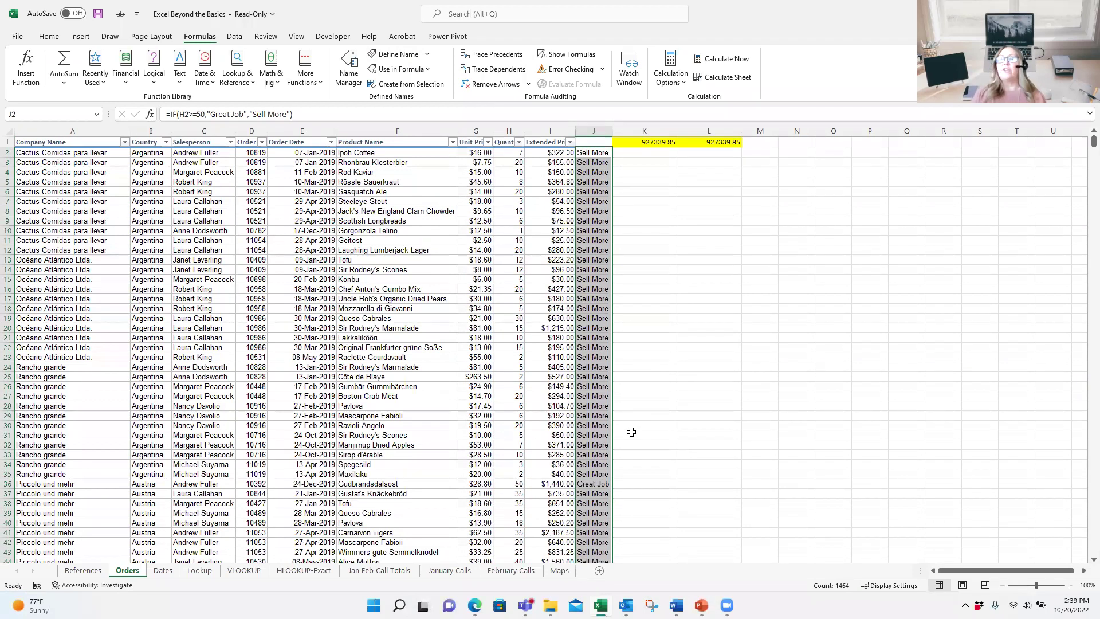
click(634, 153)
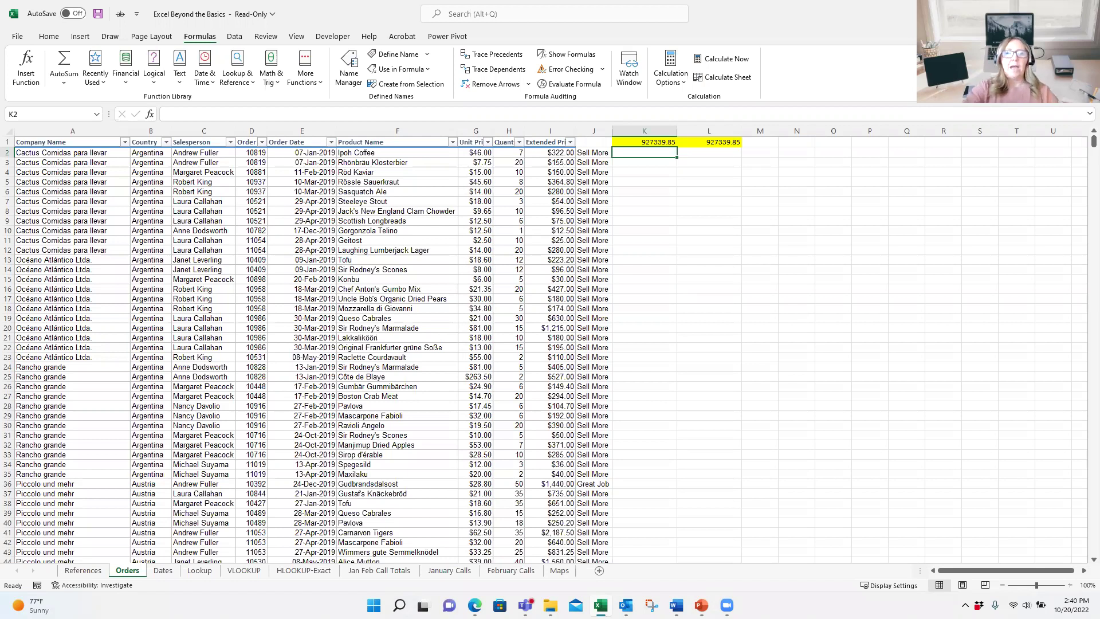
Step: Start a SUMIF in K2 with range H2:H1465 and criteria >=50 in Function Arguments
text(=su)
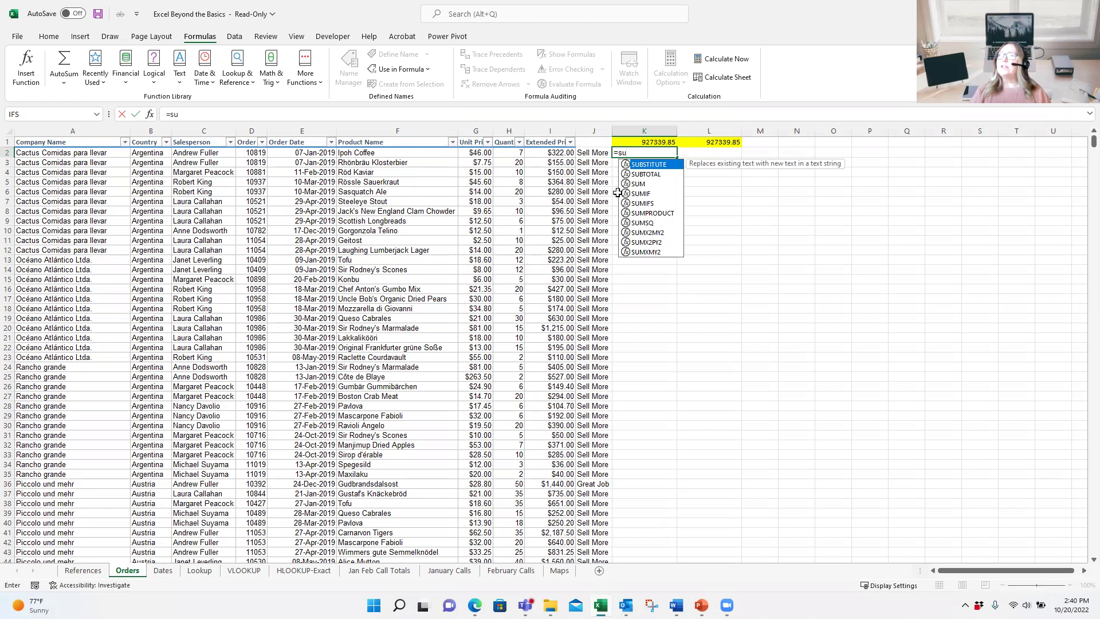
double_click(642, 193)
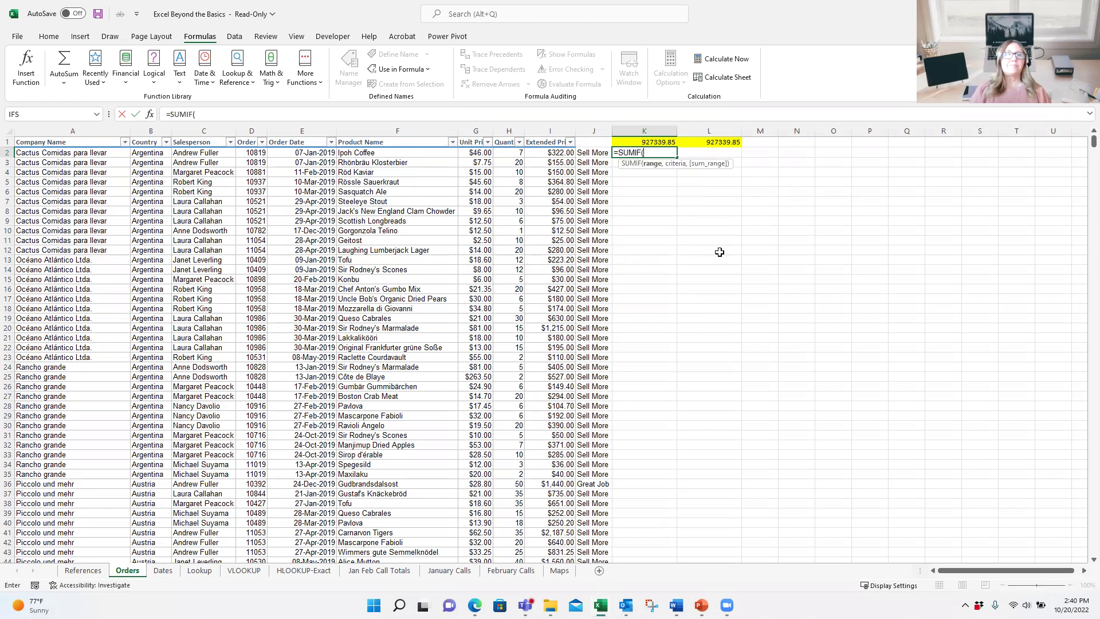
click(150, 114)
drag(607, 121, 783, 174)
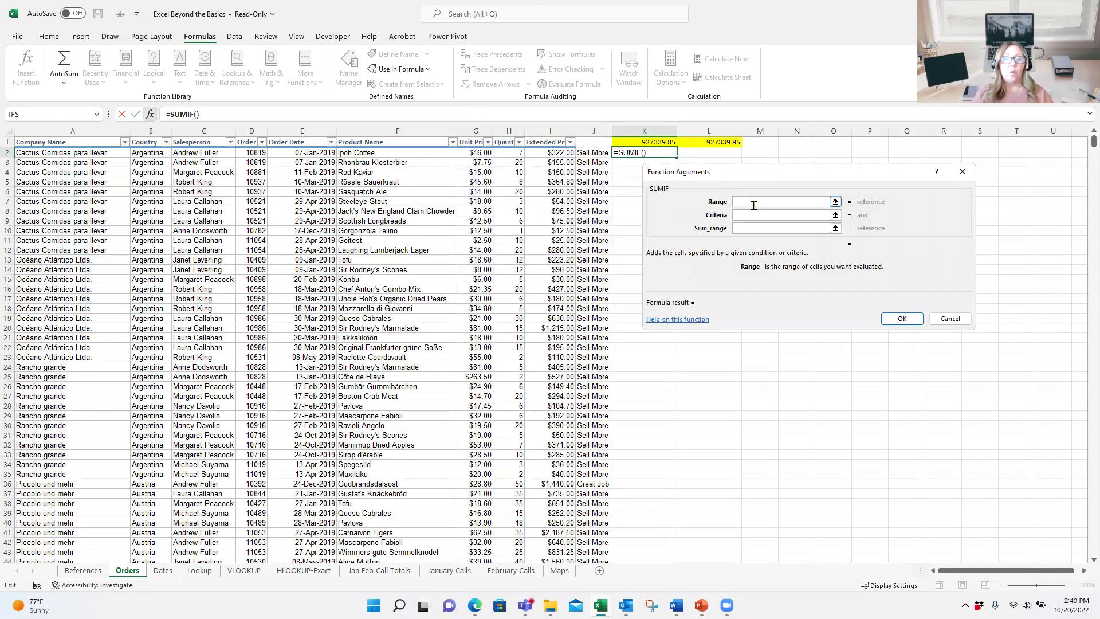
click(511, 153)
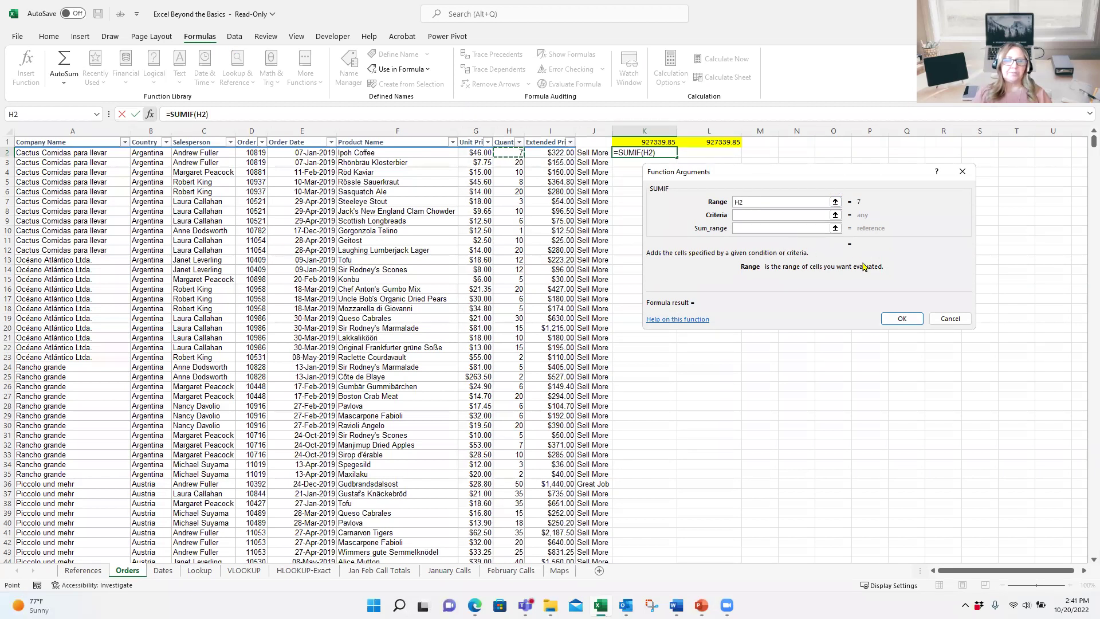
key(ctrl+shift+Down)
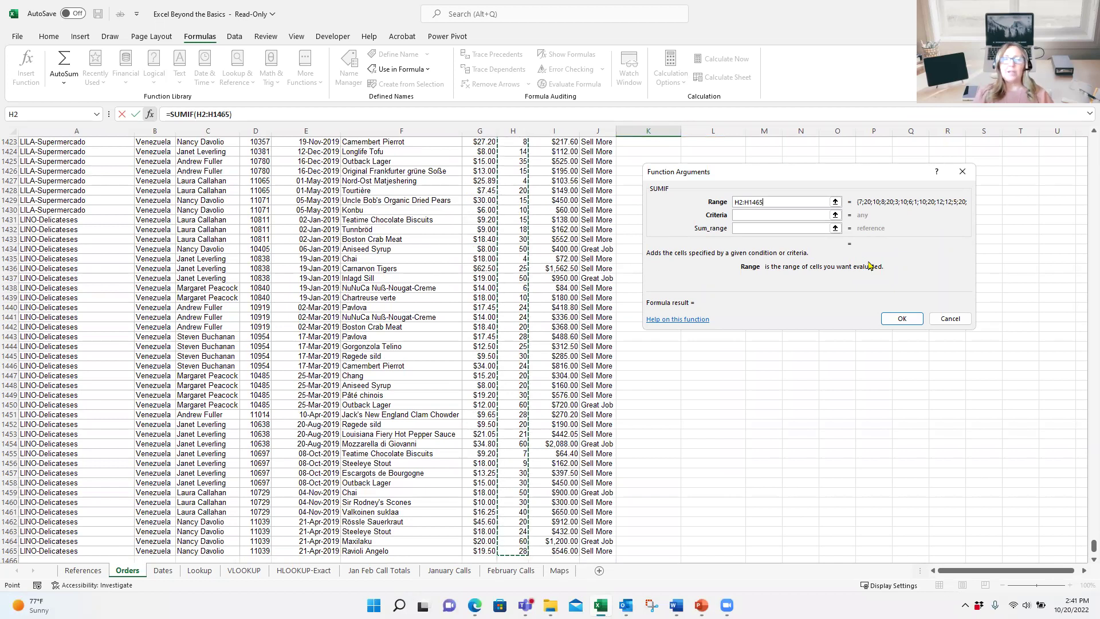
click(759, 215)
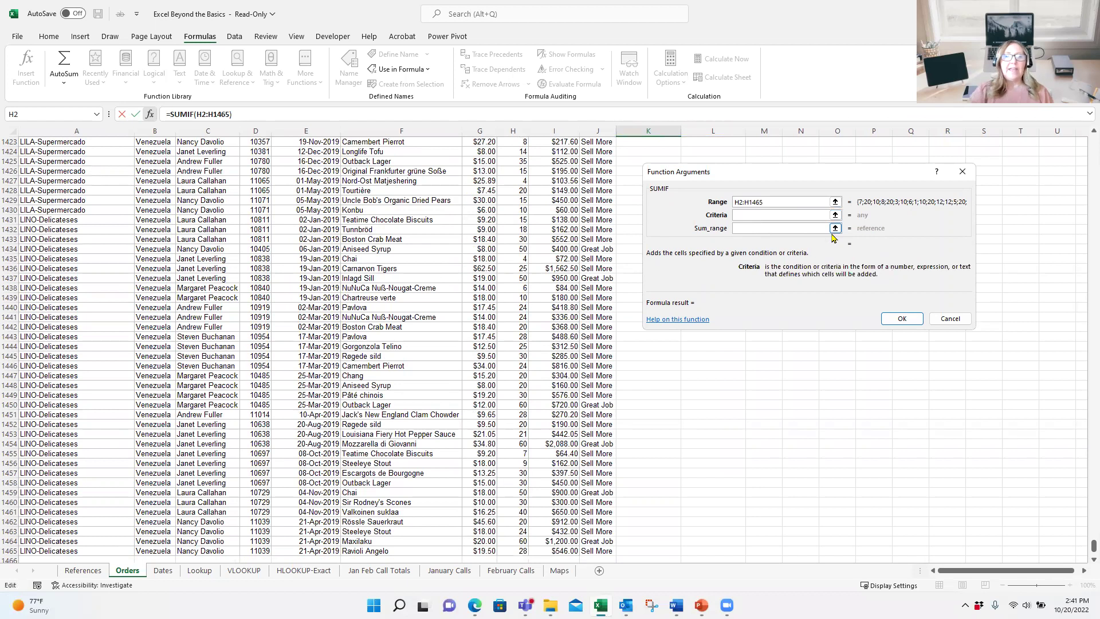
text(>=50)
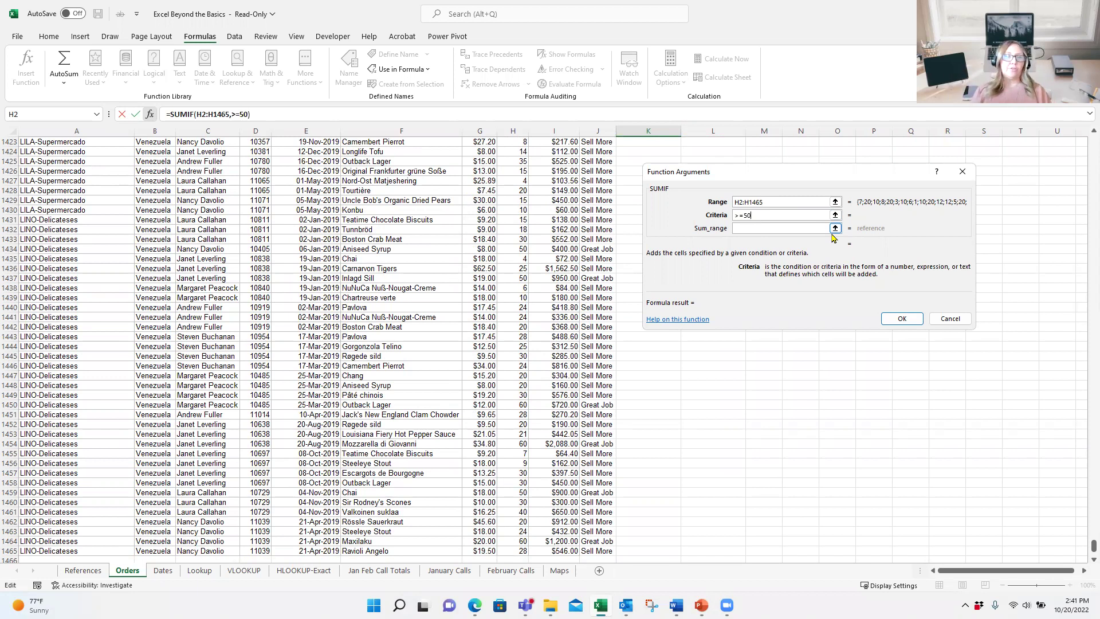
Step: Use the ExtendPrice named range as the sum range, giving a K2 total of 270349.74
click(741, 229)
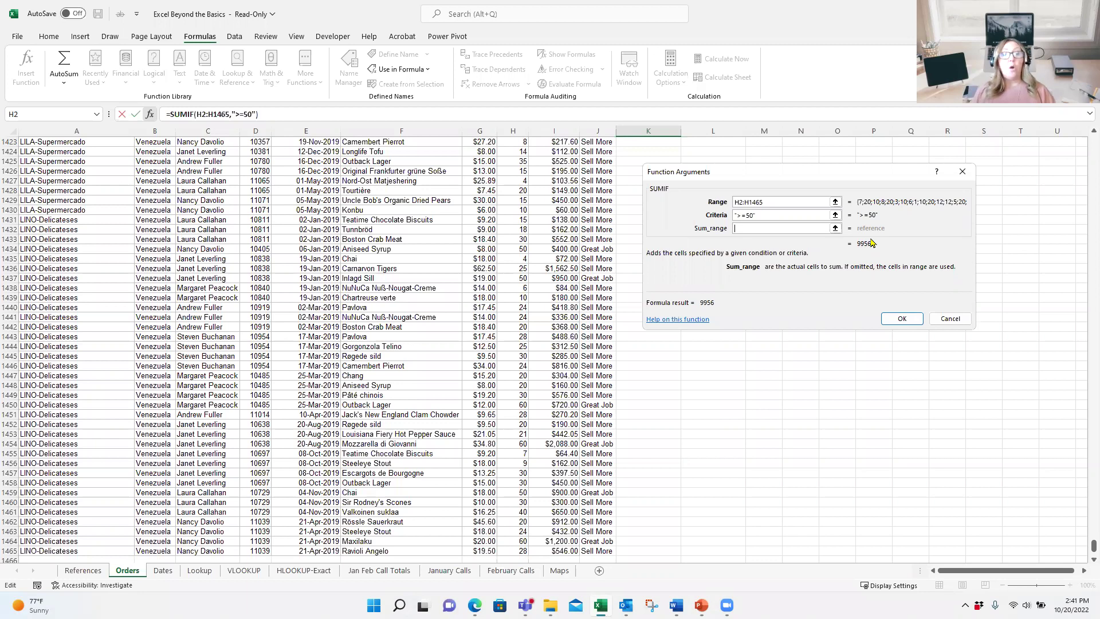
key(F3)
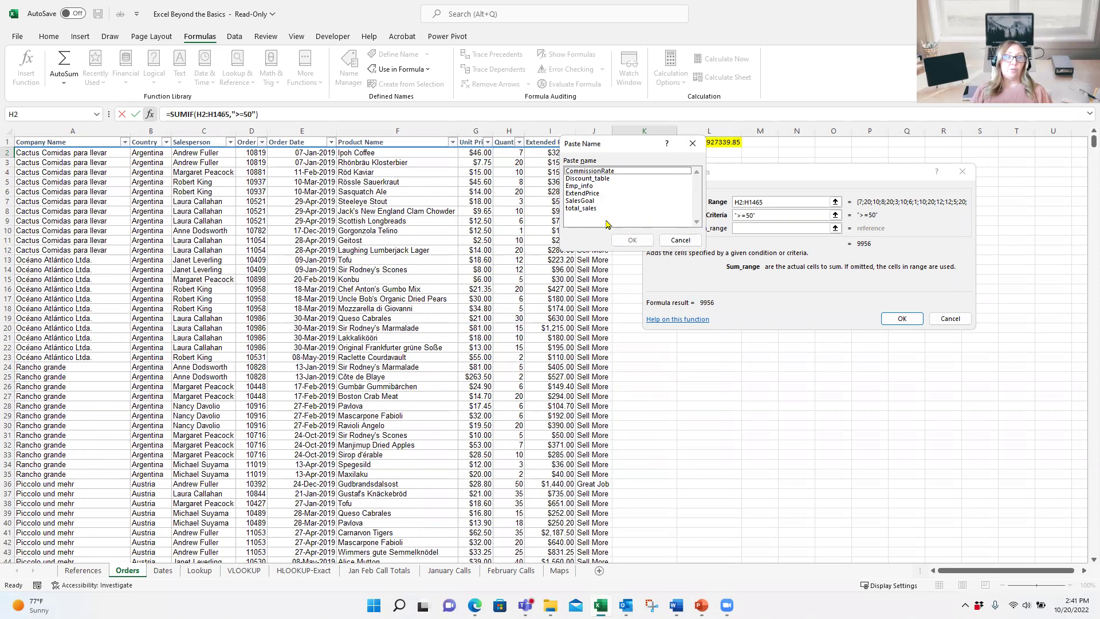
double_click(588, 196)
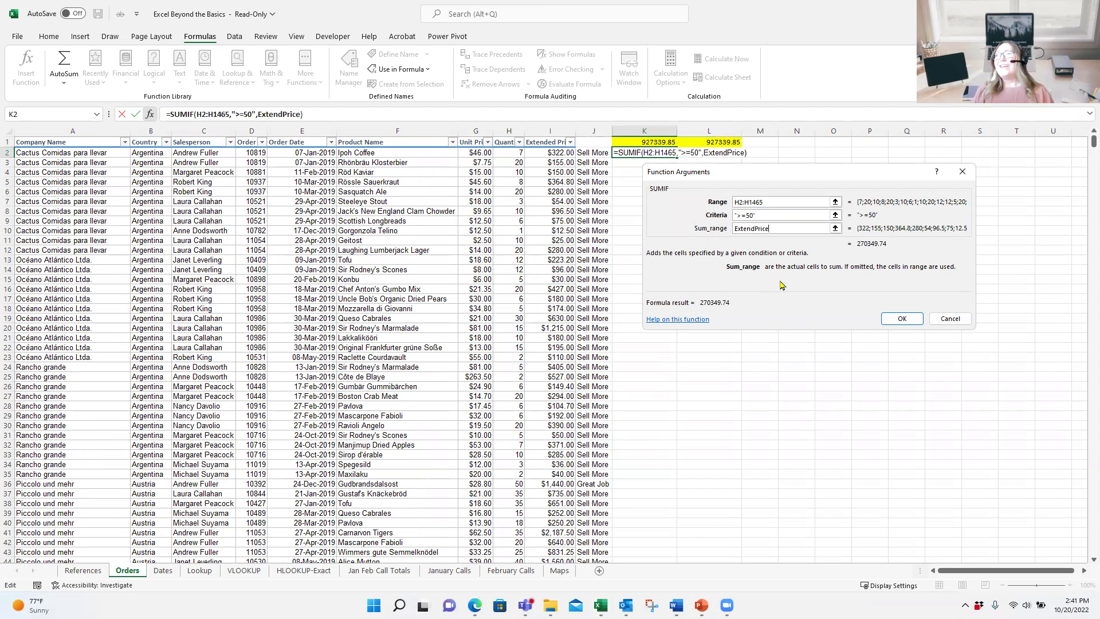
click(910, 321)
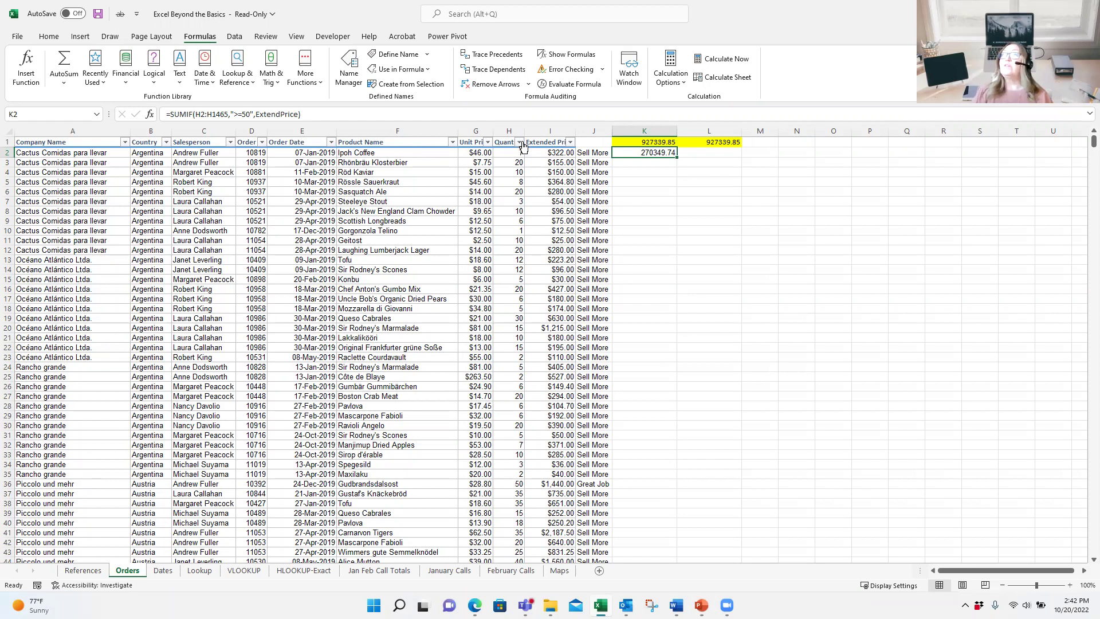
click(518, 142)
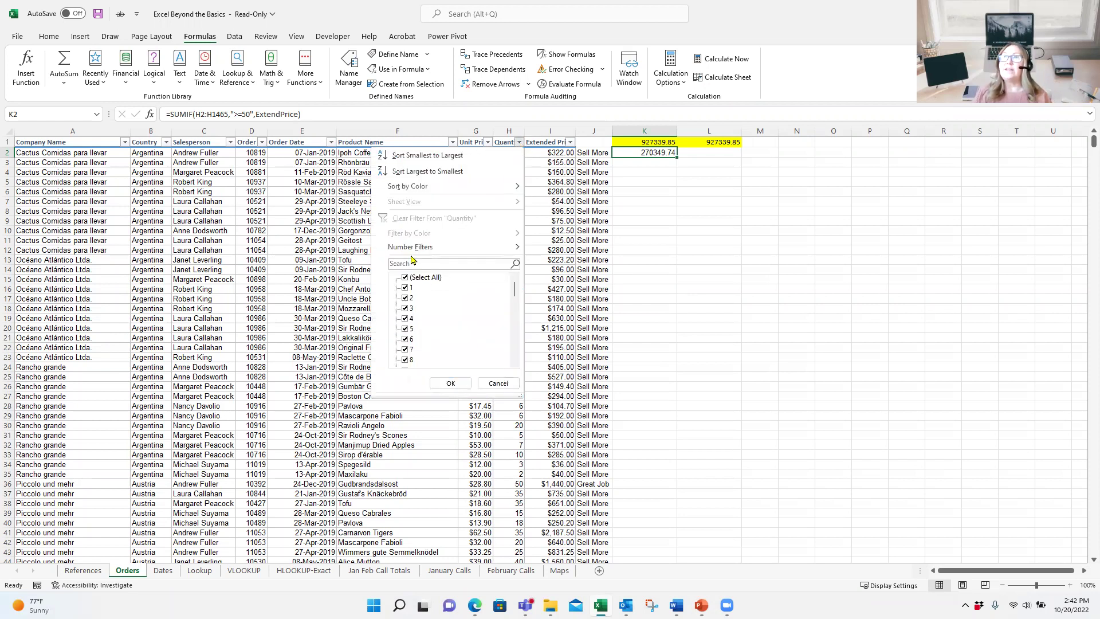
mouse_move(455, 249)
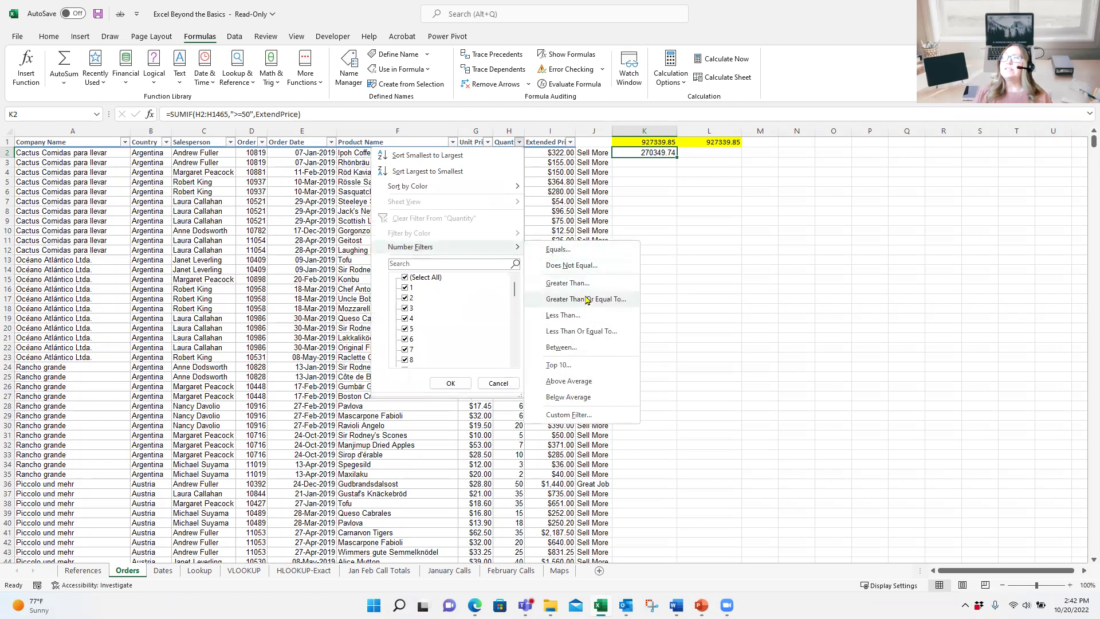
click(586, 298)
click(785, 248)
text(50)
key(Return)
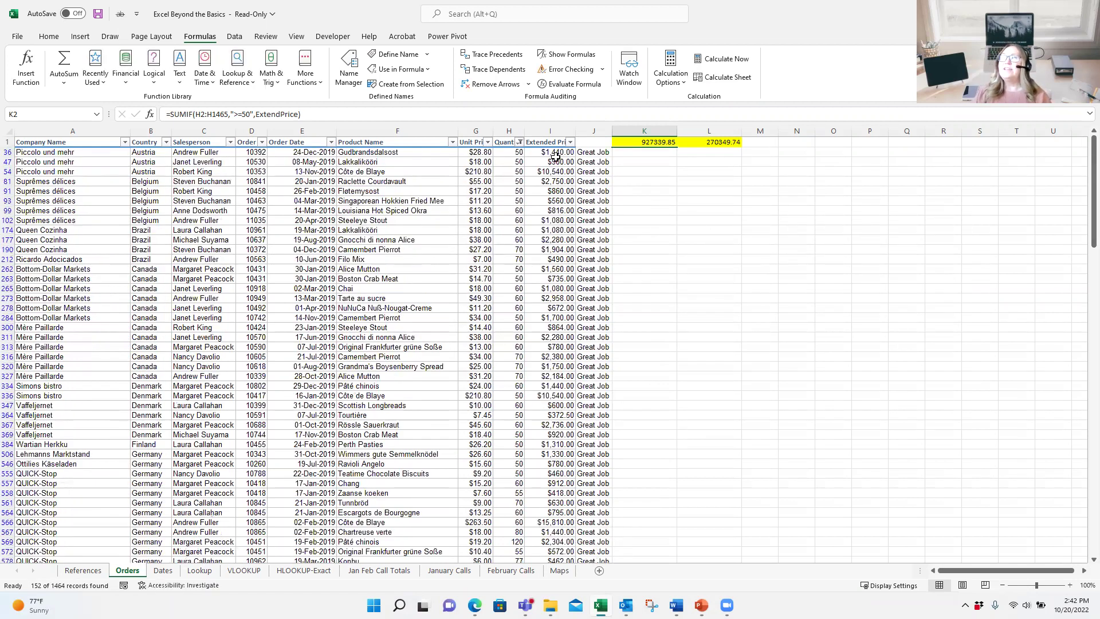
drag(555, 153, 569, 543)
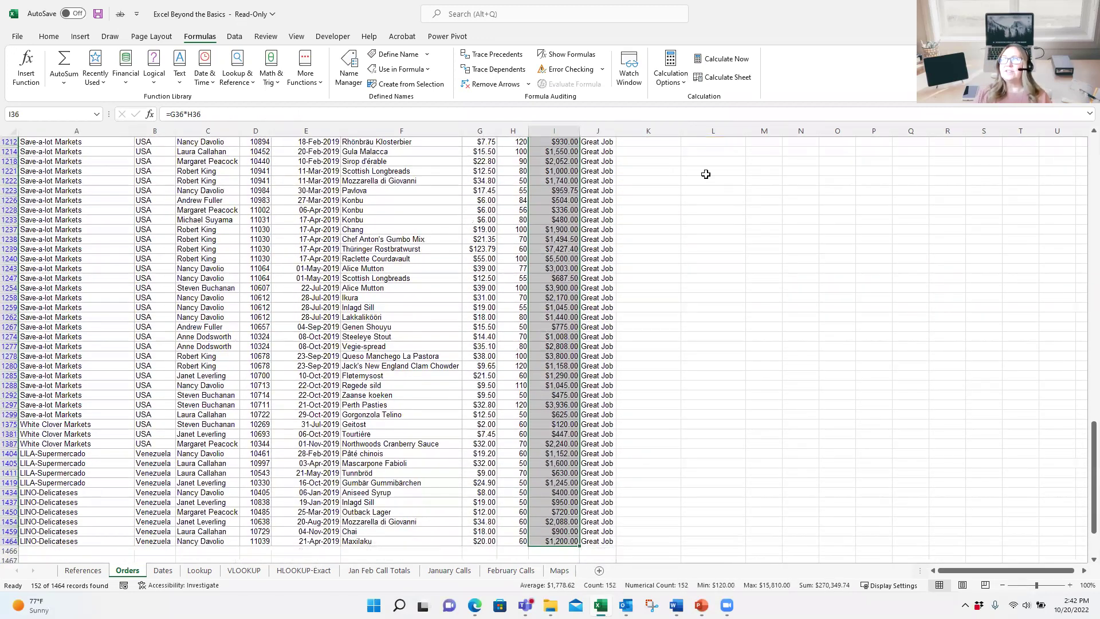
scroll(991, 371, up, 20)
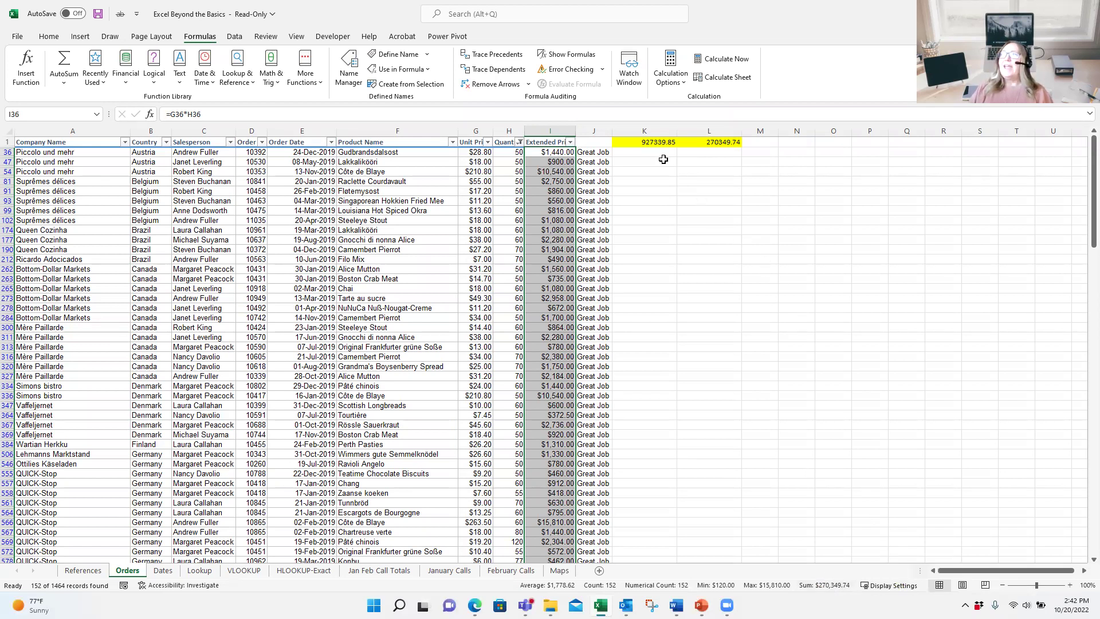
text(`)
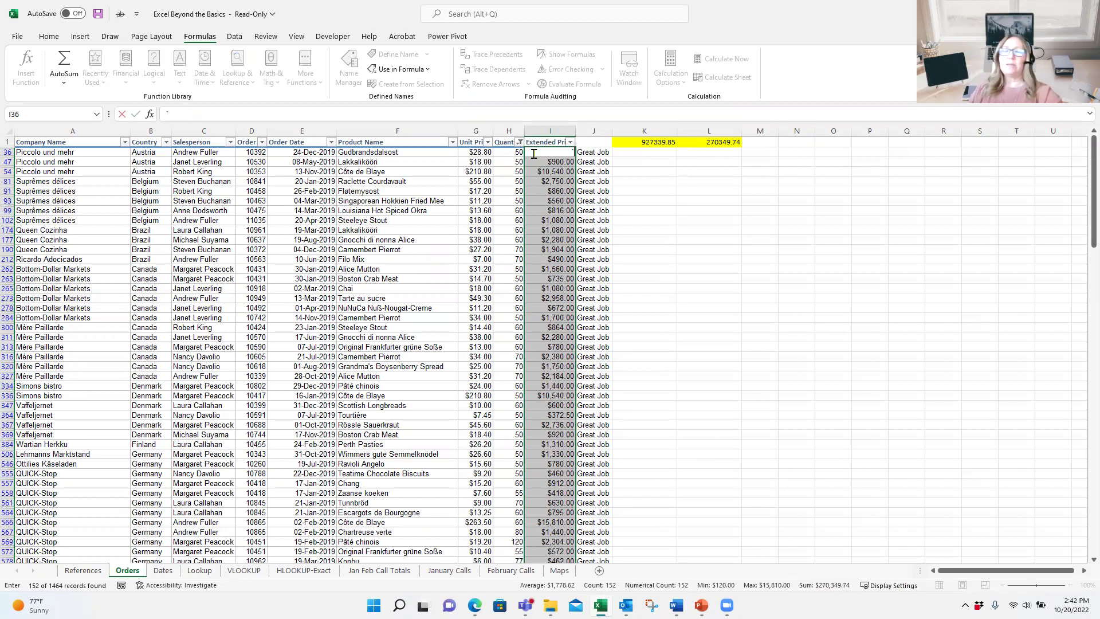
key(ctrl+z)
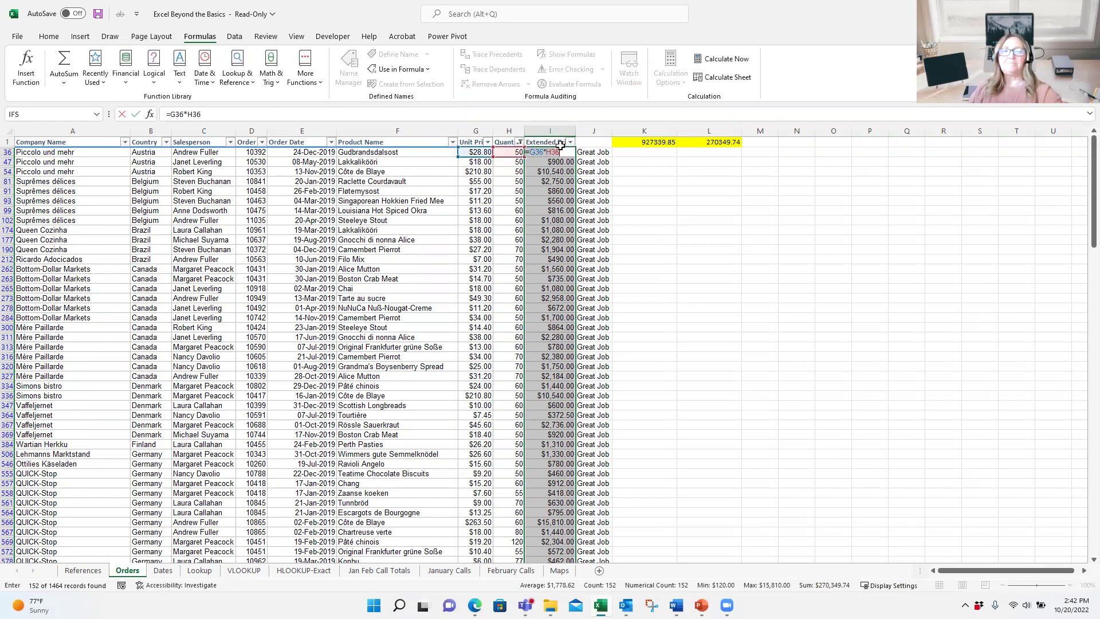
key(Return)
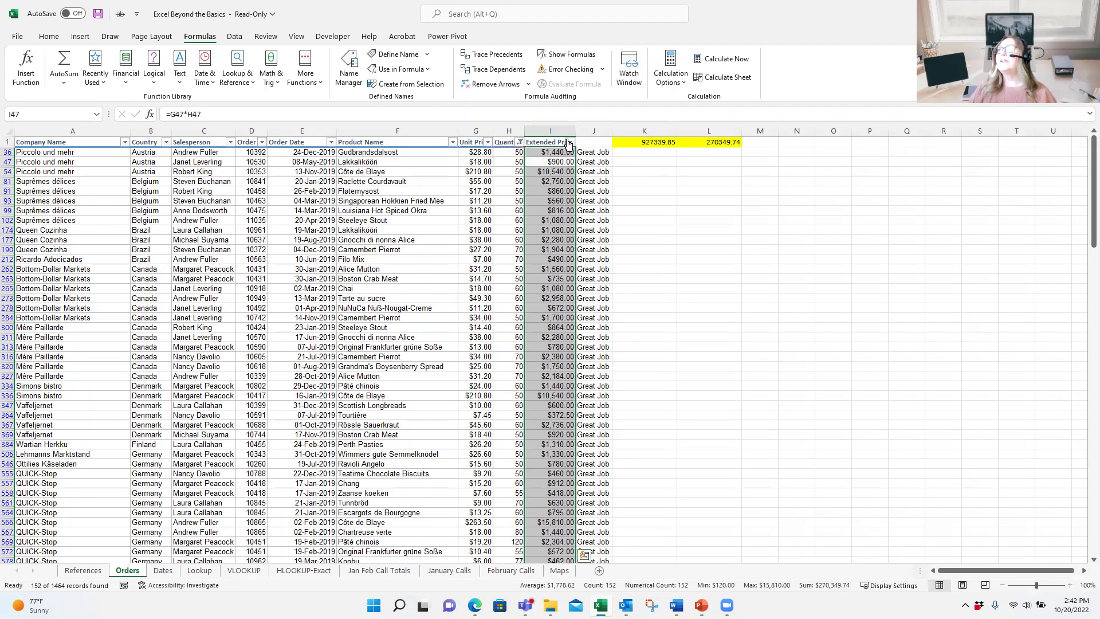
click(571, 143)
click(519, 142)
click(519, 142)
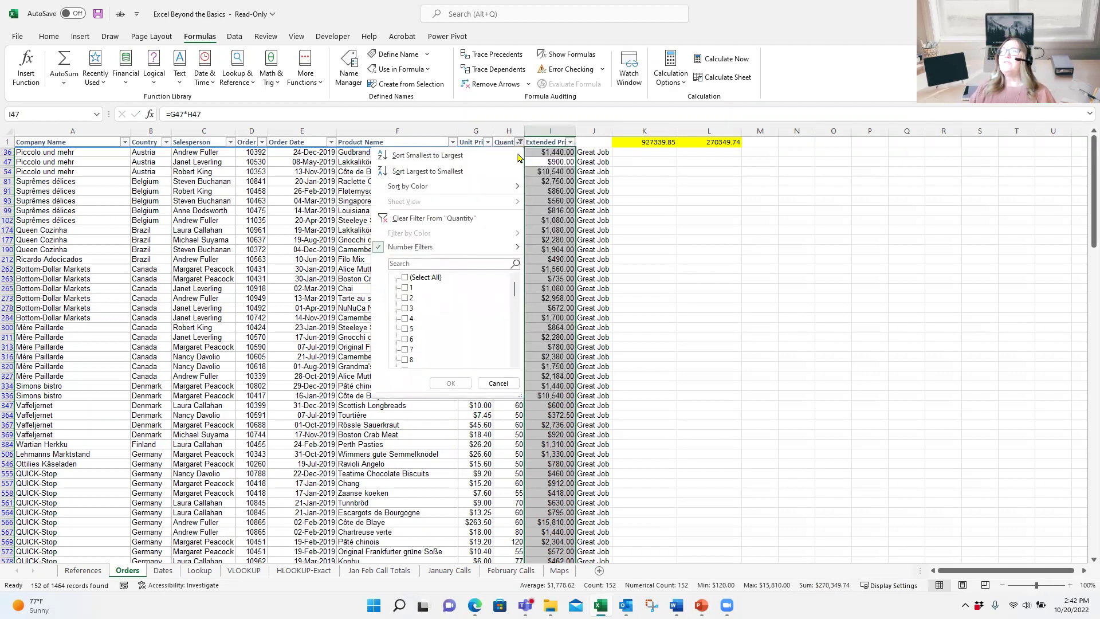
click(491, 223)
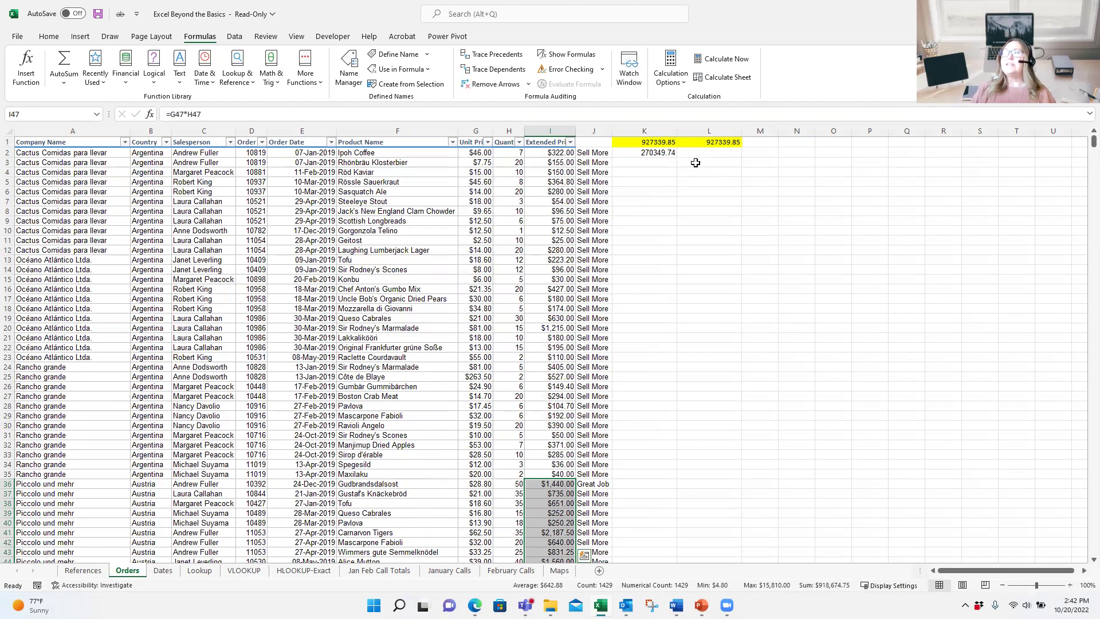
Step: Select K2 to review the SUMIF total
click(669, 155)
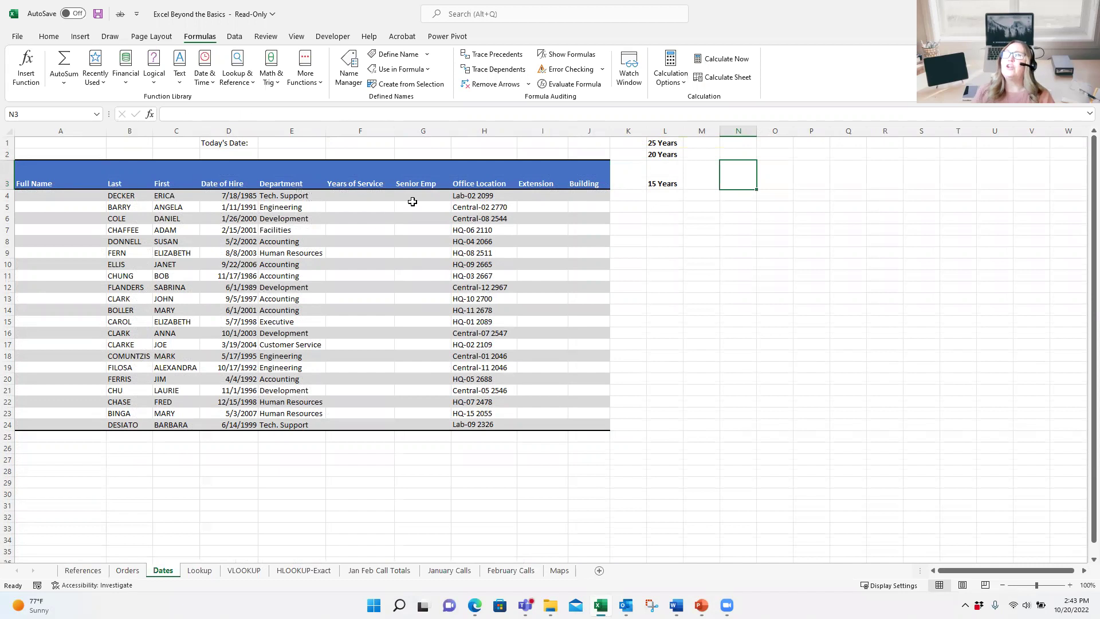
Step: Enter 2099 in I4 and Flash Fill the remaining Extension numbers from Office Location
click(541, 196)
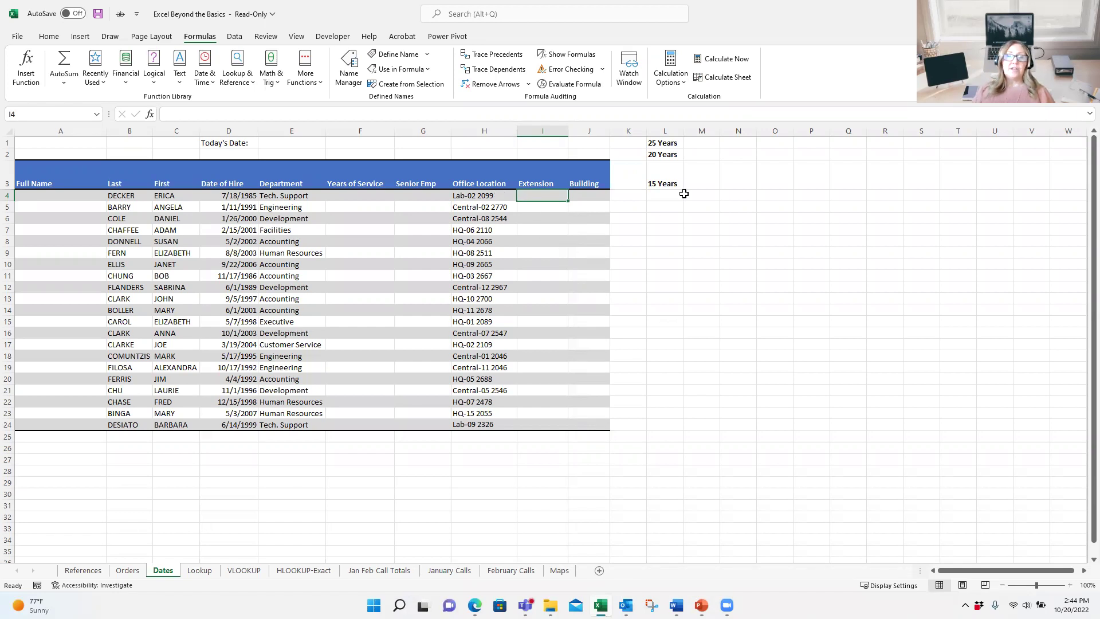
text(2099)
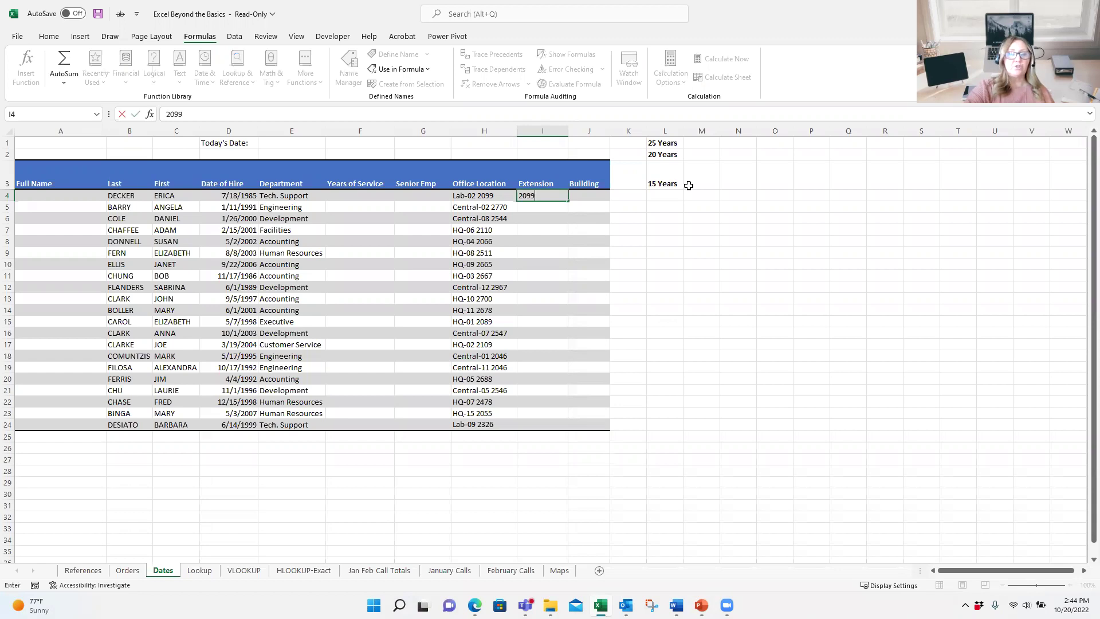
key(ctrl+Return)
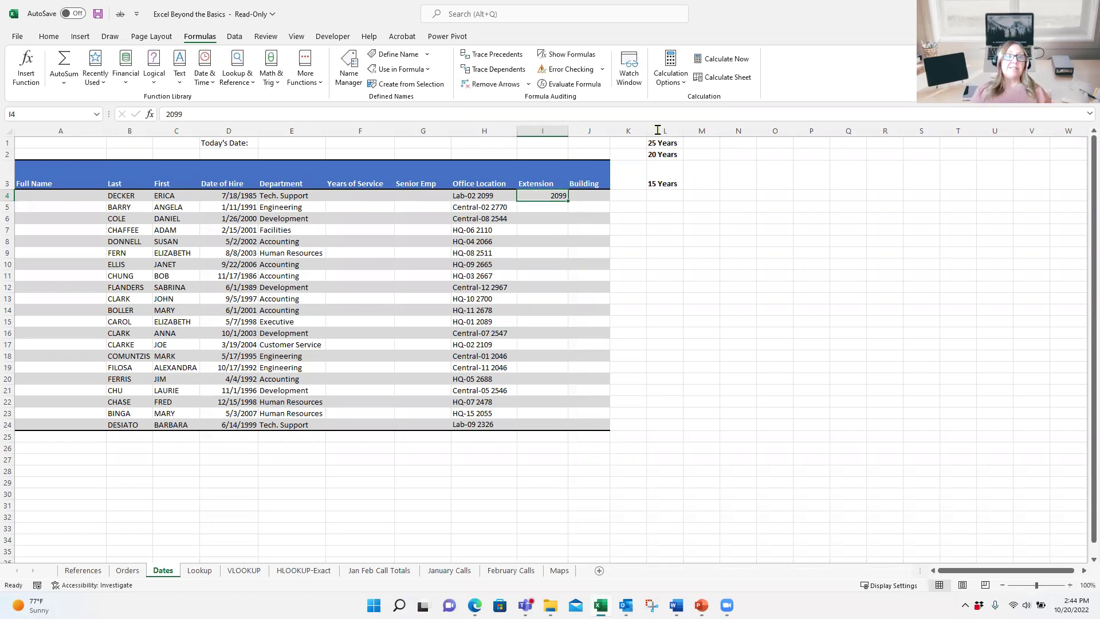
click(234, 36)
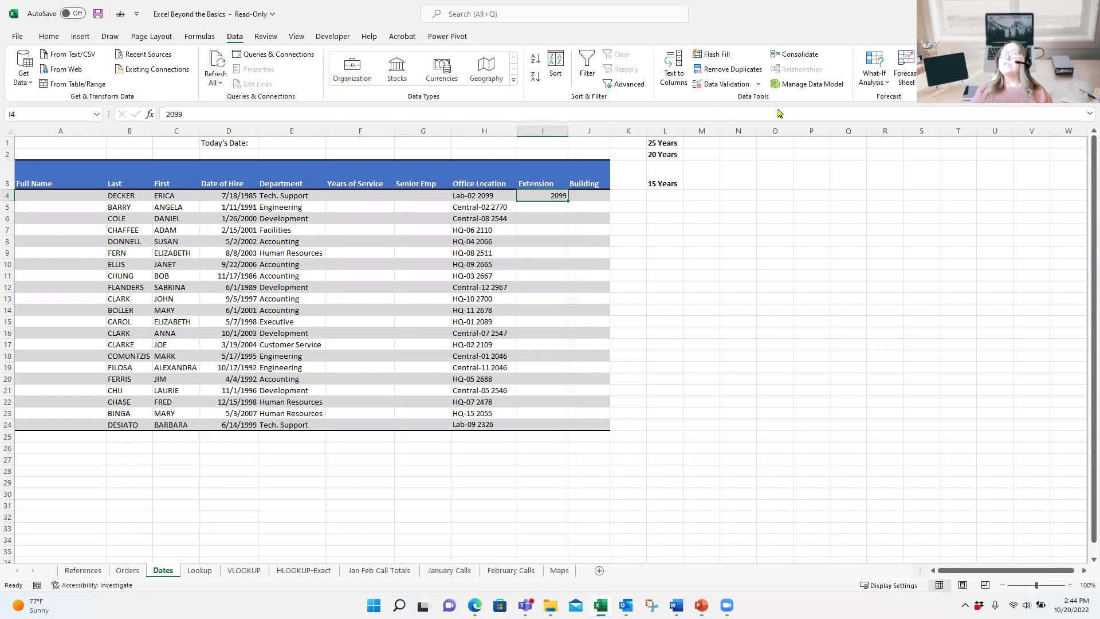
click(719, 56)
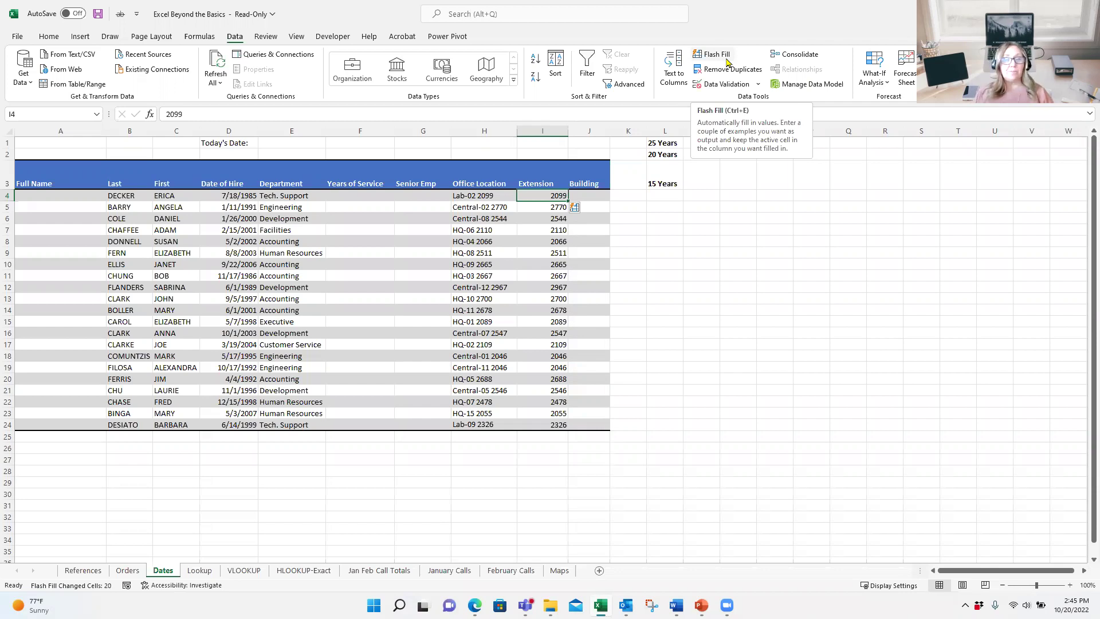
click(592, 196)
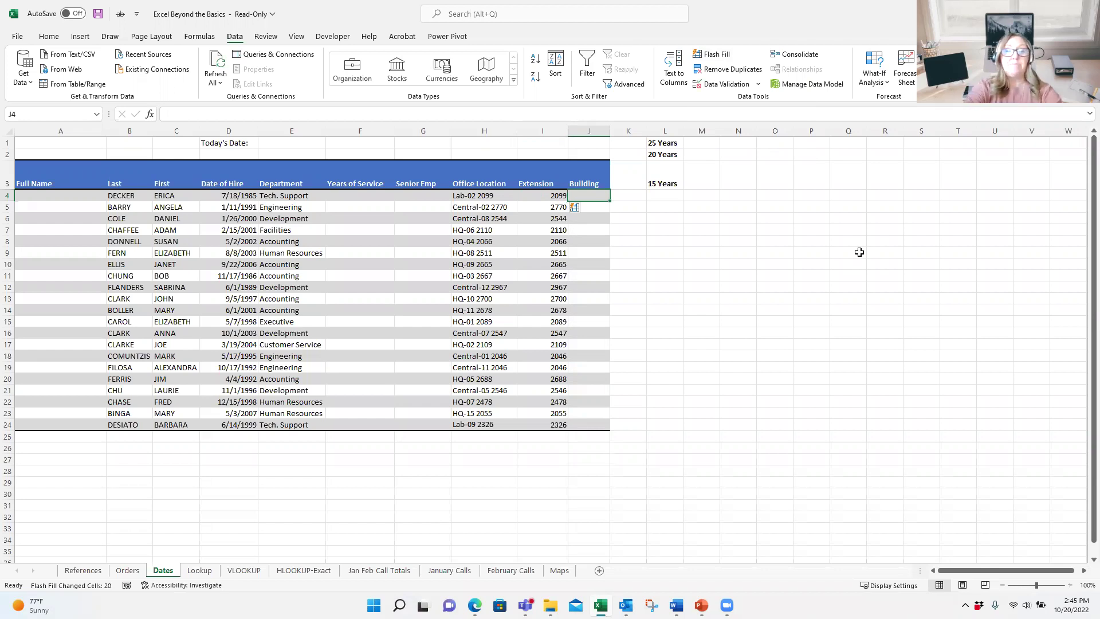
Step: Enter Lab in J4 and Flash Fill the rest of the Building column
text(Lab)
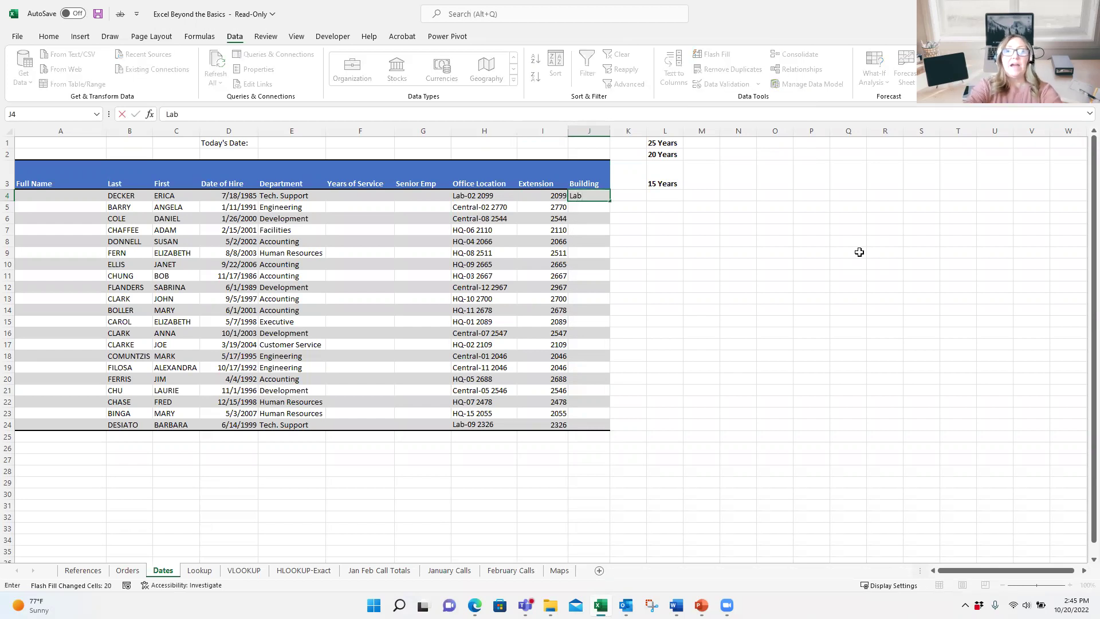
key(ctrl+Return)
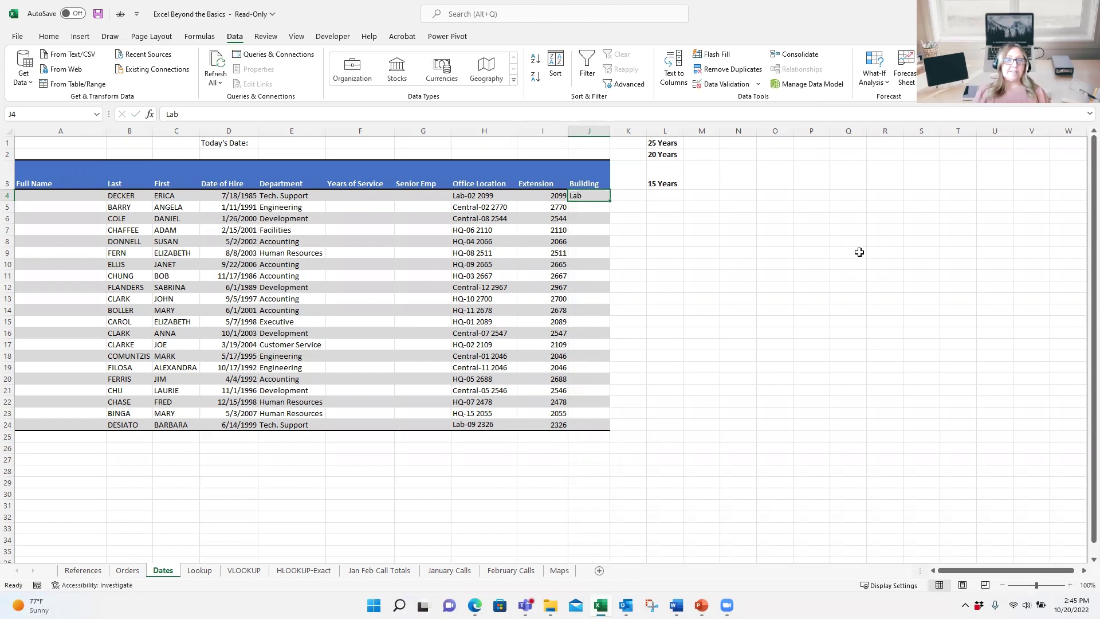
click(716, 55)
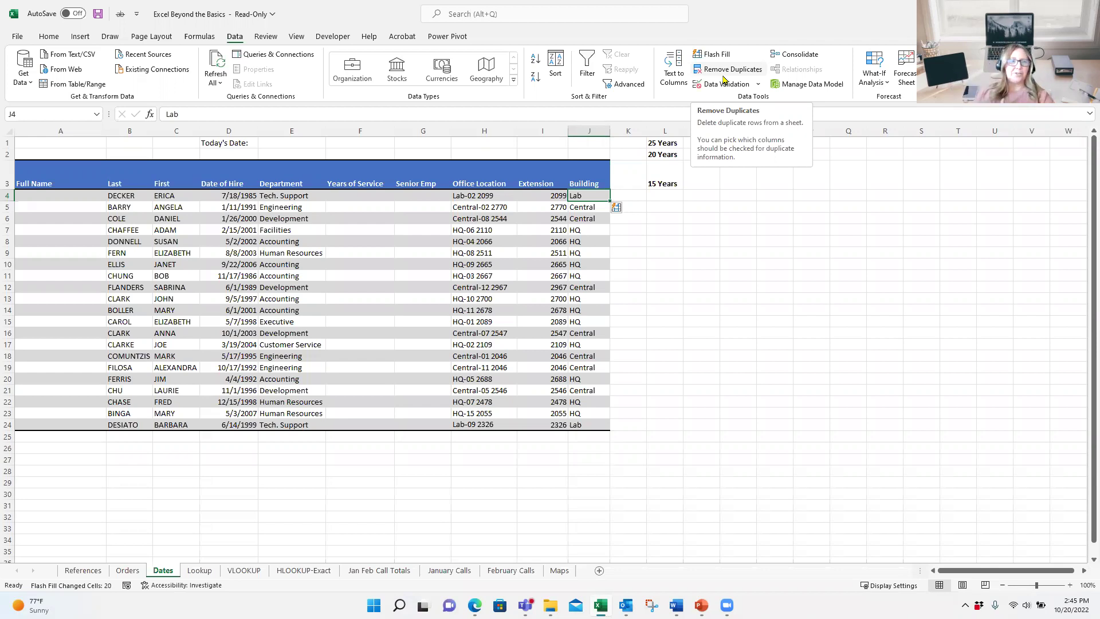
click(45, 194)
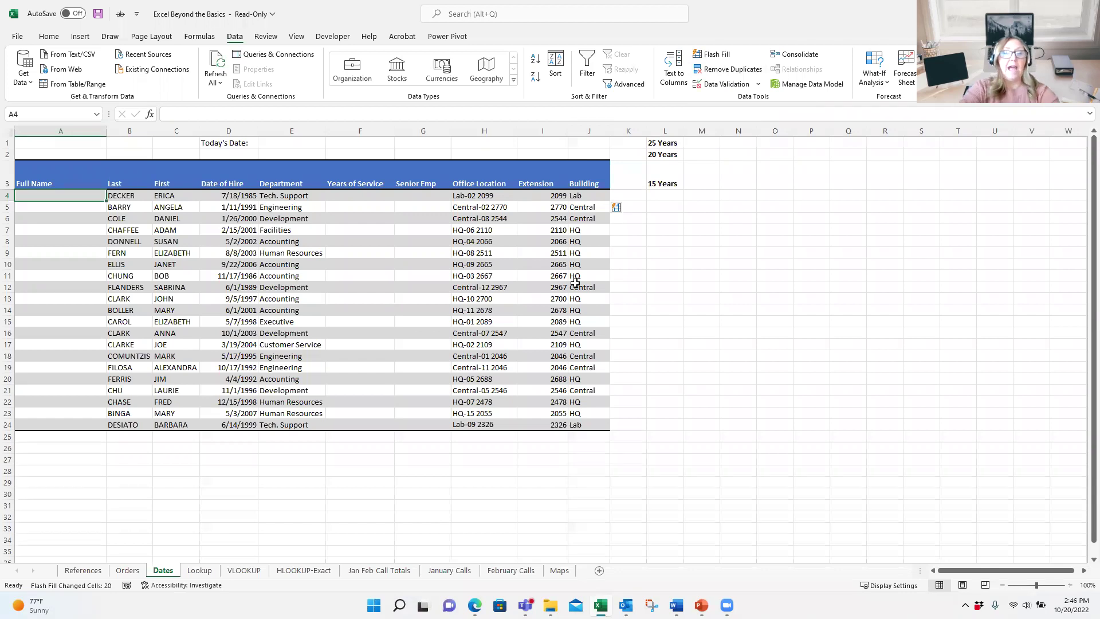
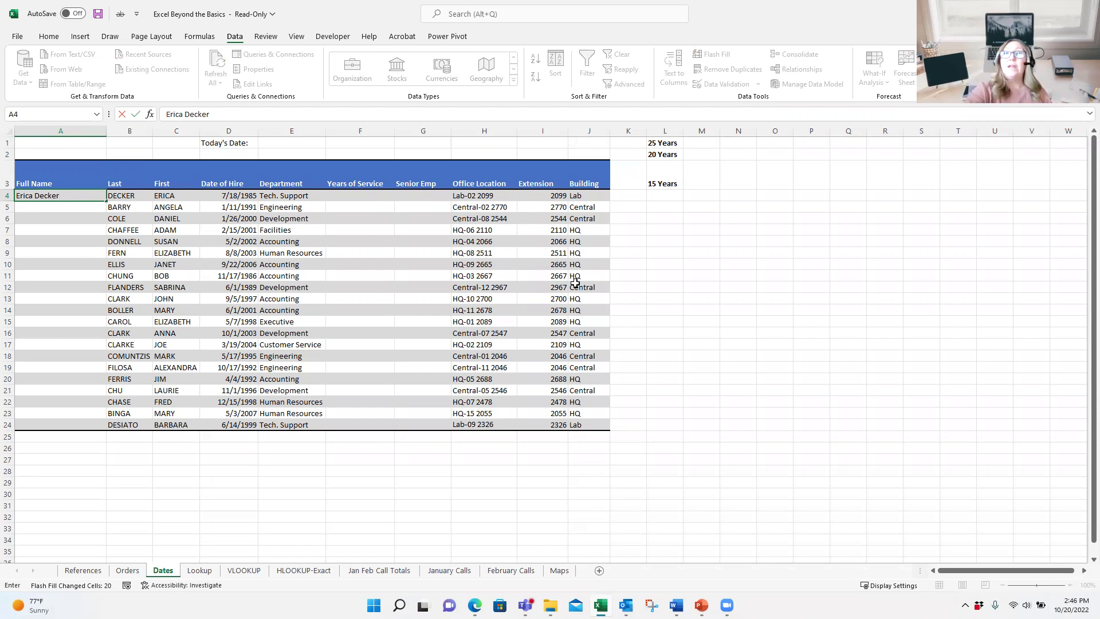
Step: Type the first employee's full name in A4, then accept Flash Fill's suggested names down column A
key(Return)
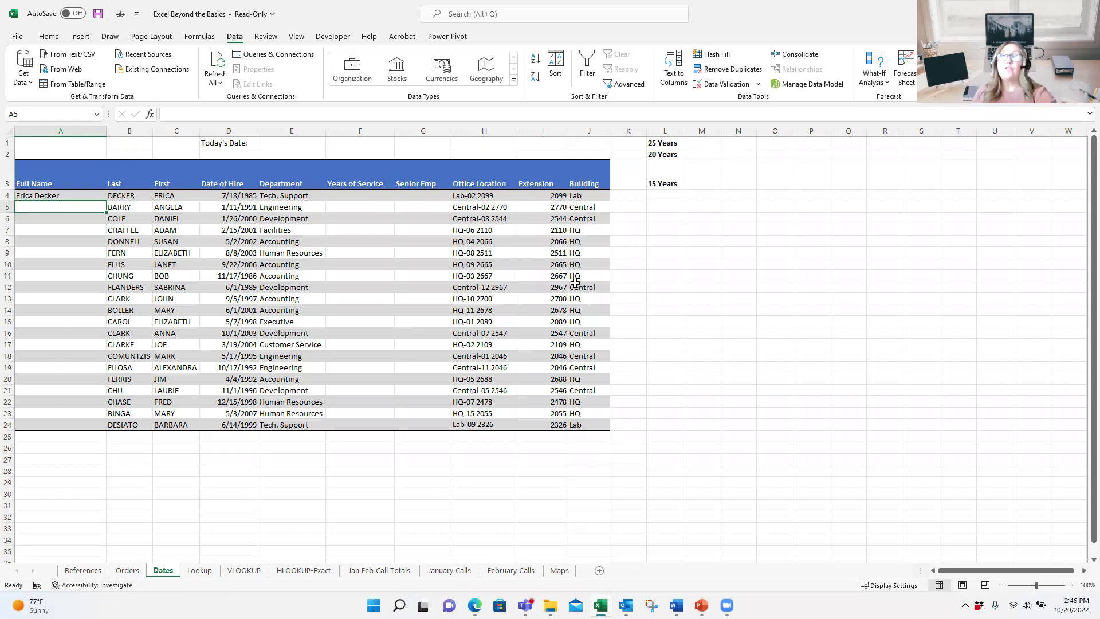
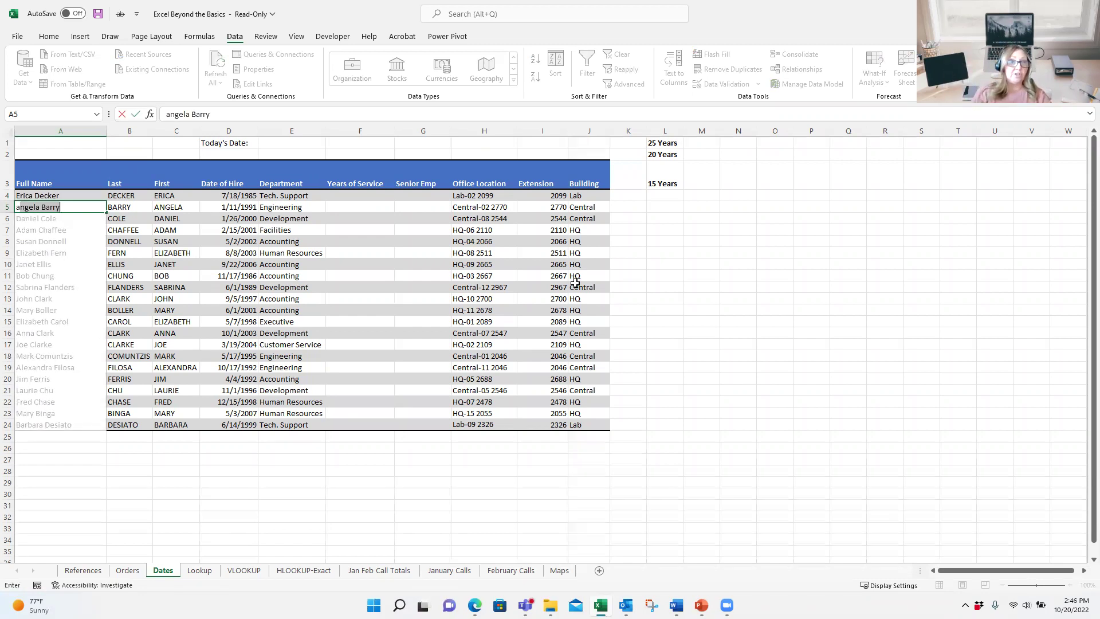
key(Return)
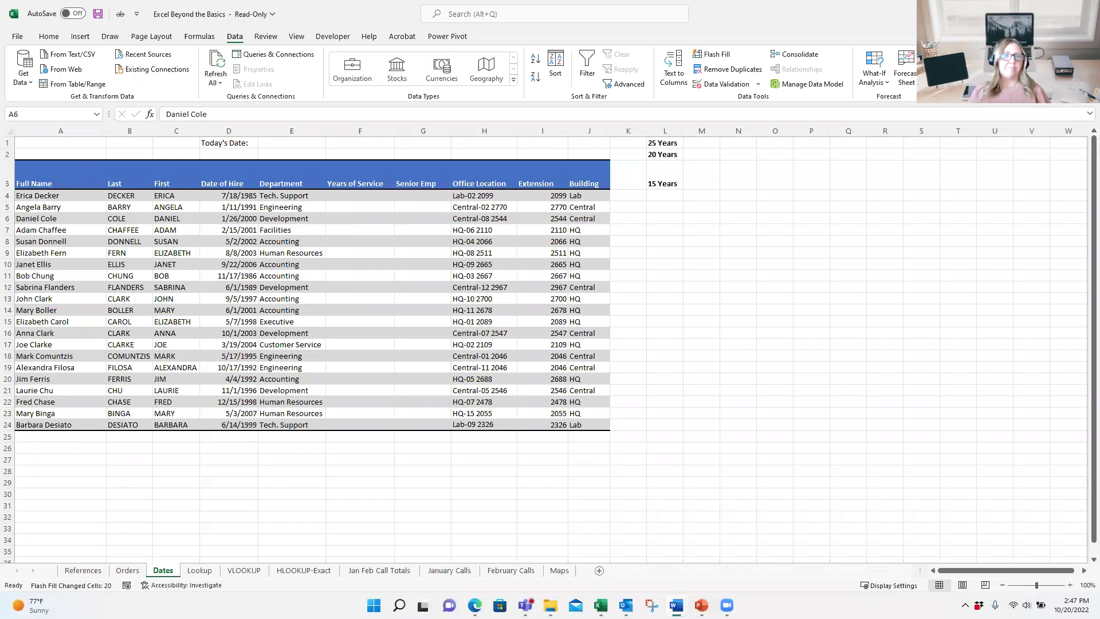
Step: Open the Lookup sheet and use the Name Box to jump to SalesGoal, then Emp_info
click(199, 570)
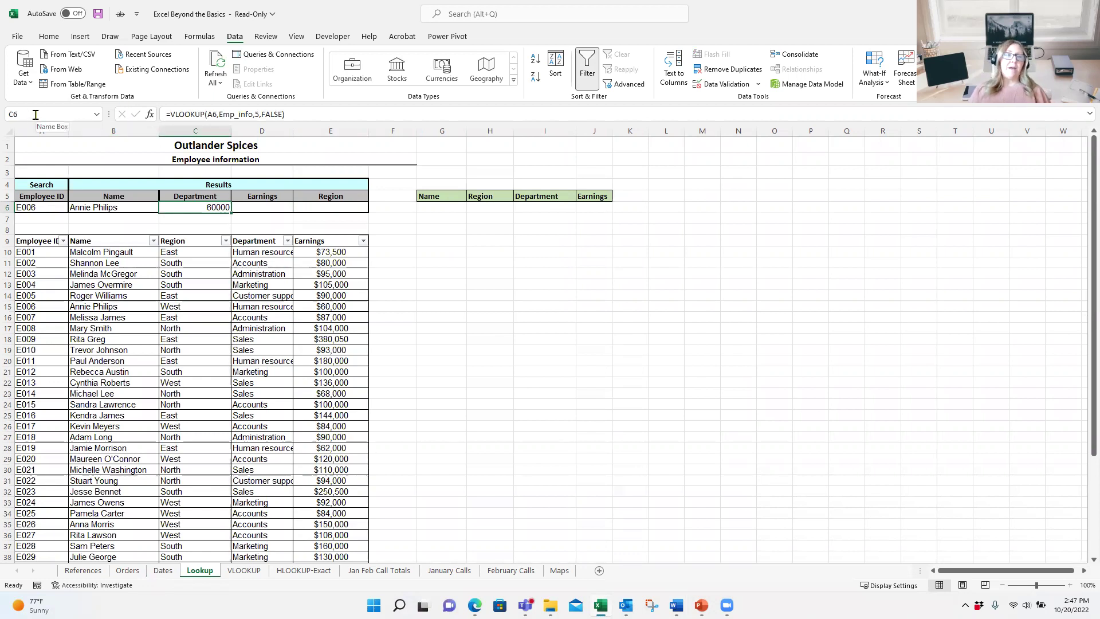
click(97, 114)
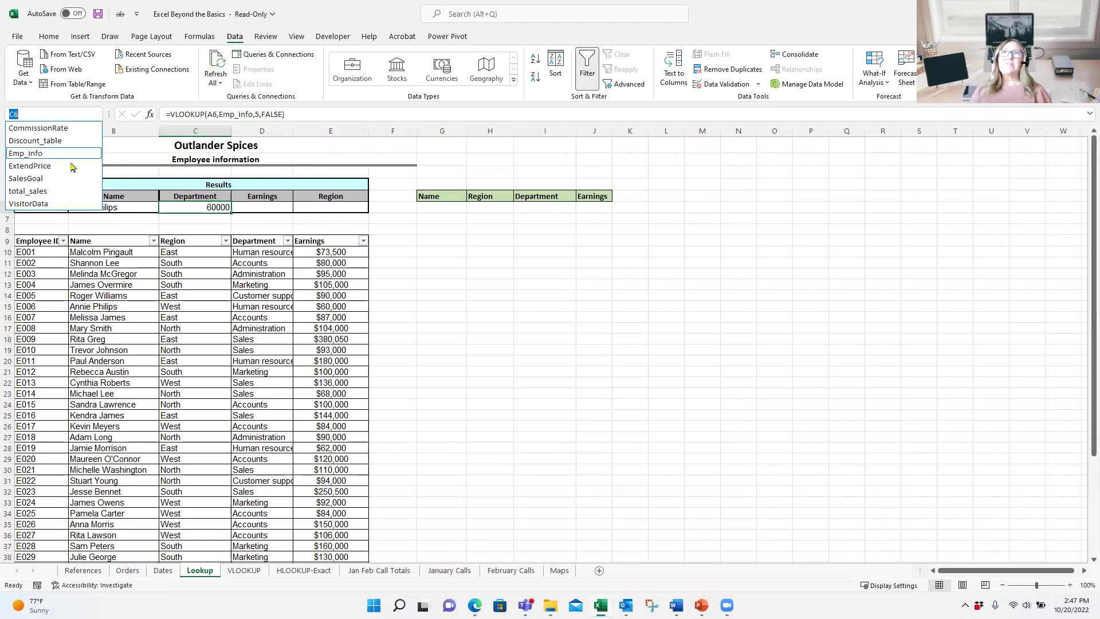
click(51, 179)
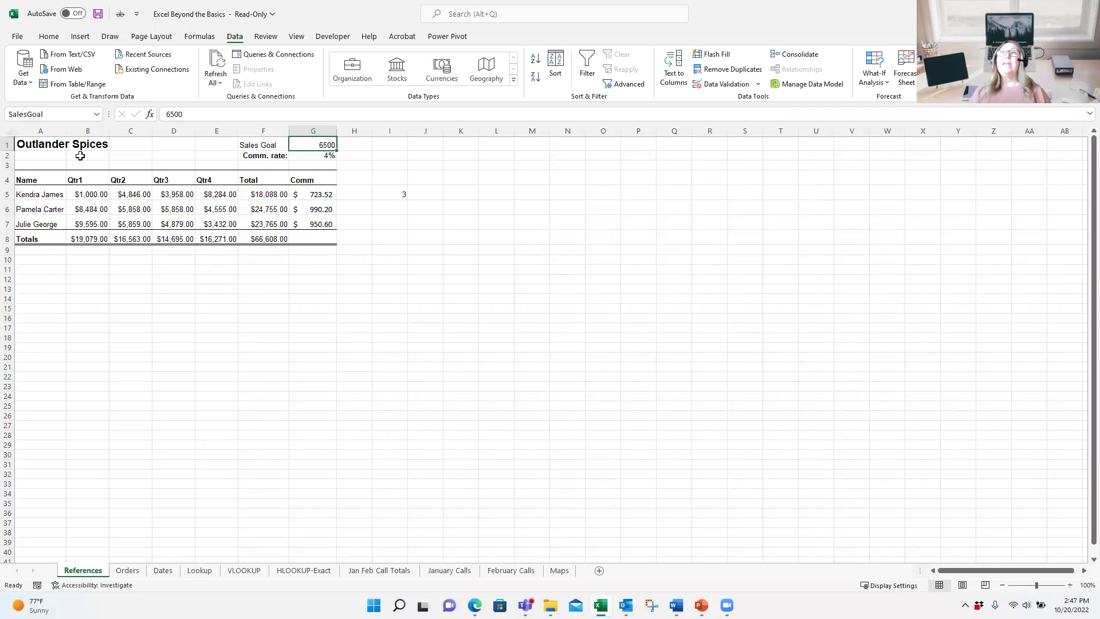
click(96, 115)
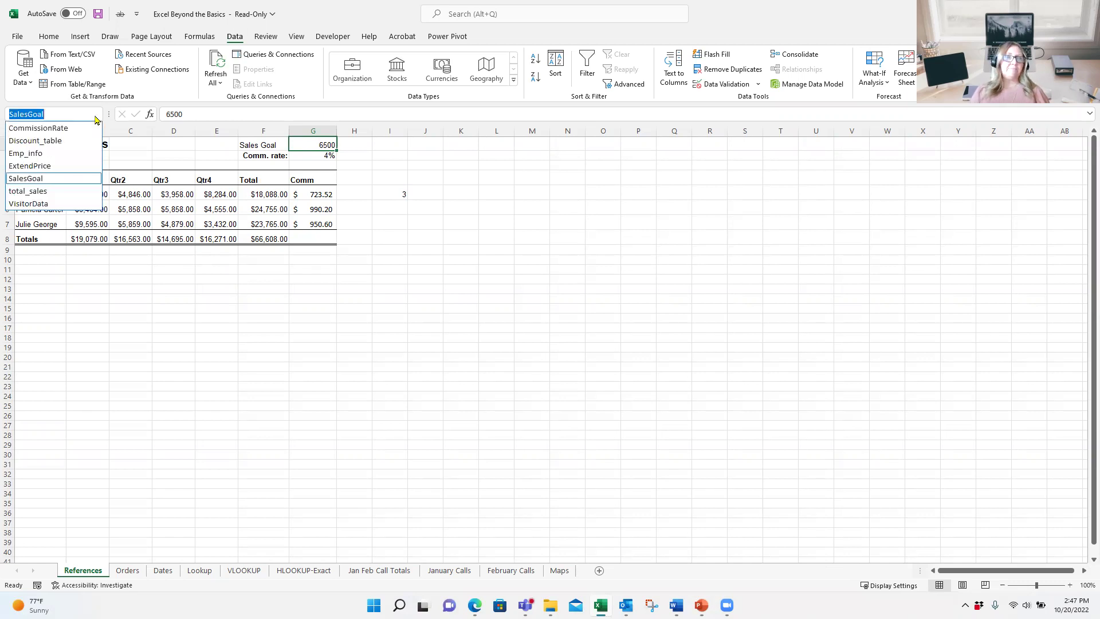
click(31, 157)
scroll(214, 381, up, 3)
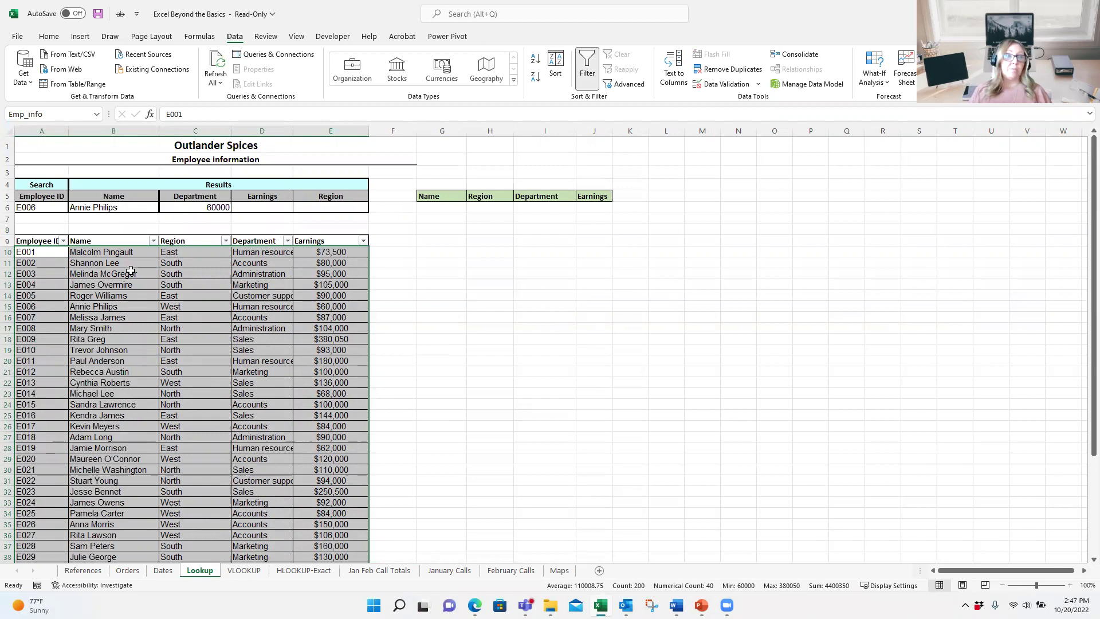
click(131, 270)
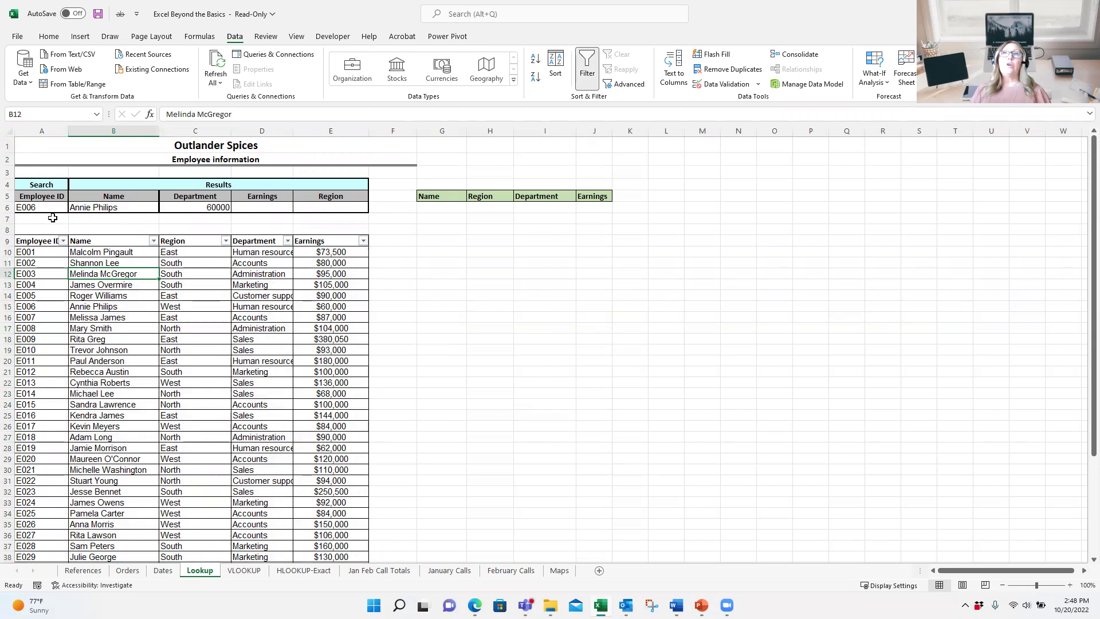
click(46, 199)
click(42, 208)
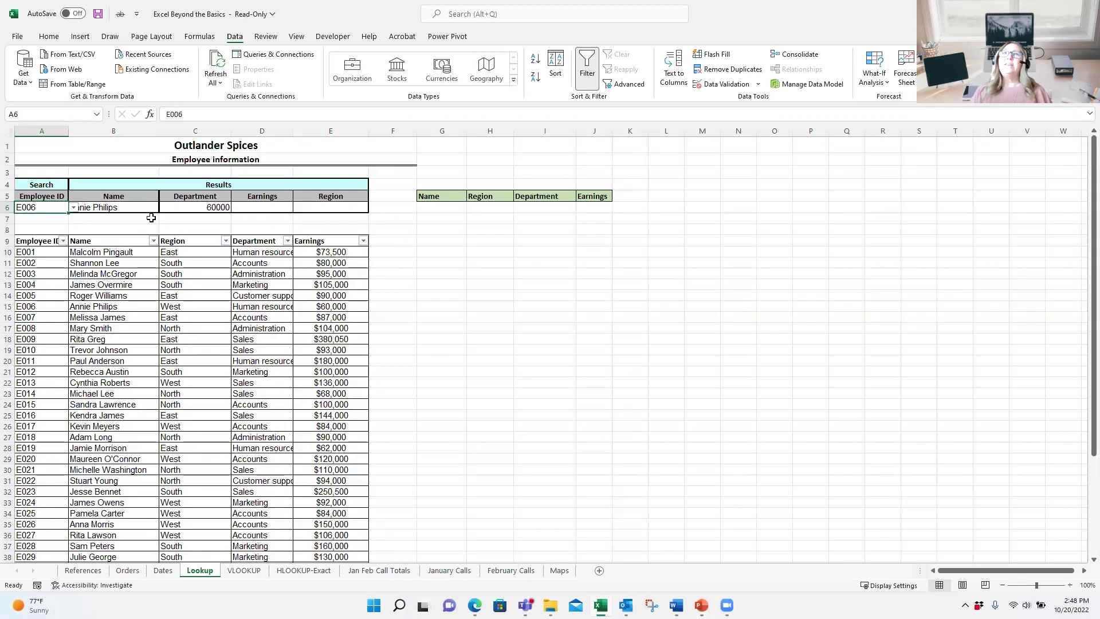
click(140, 210)
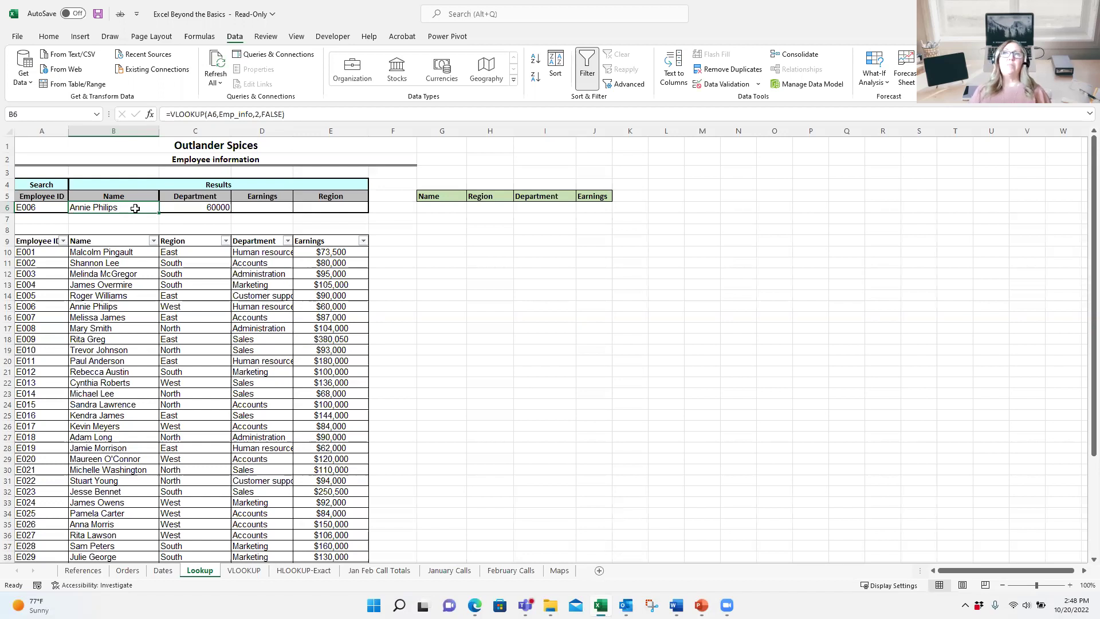
double_click(135, 208)
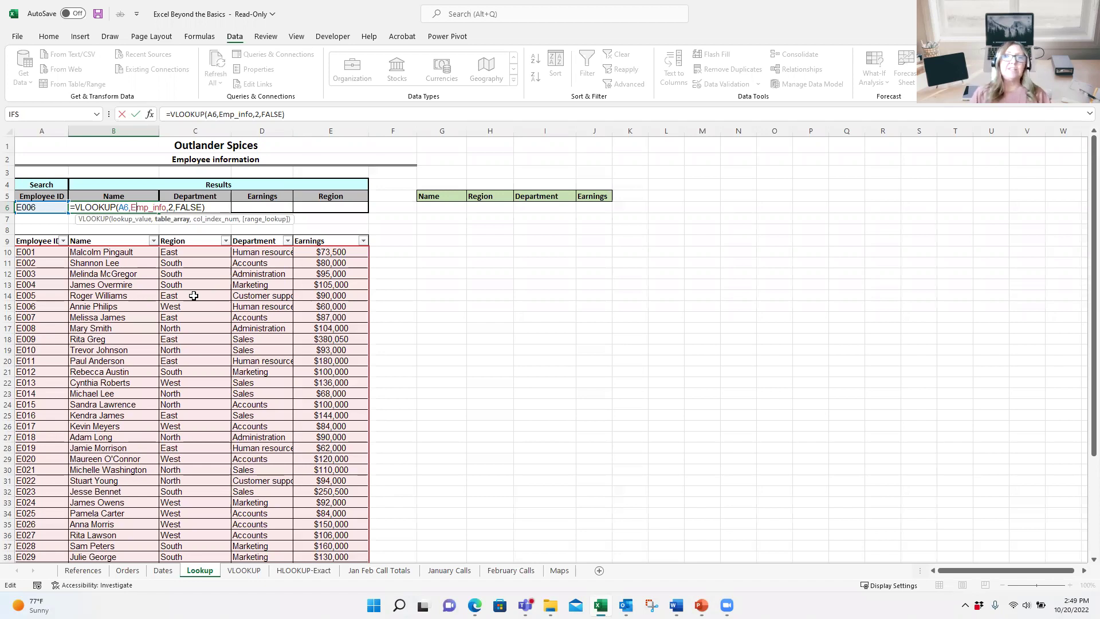
key(ctrl+Return)
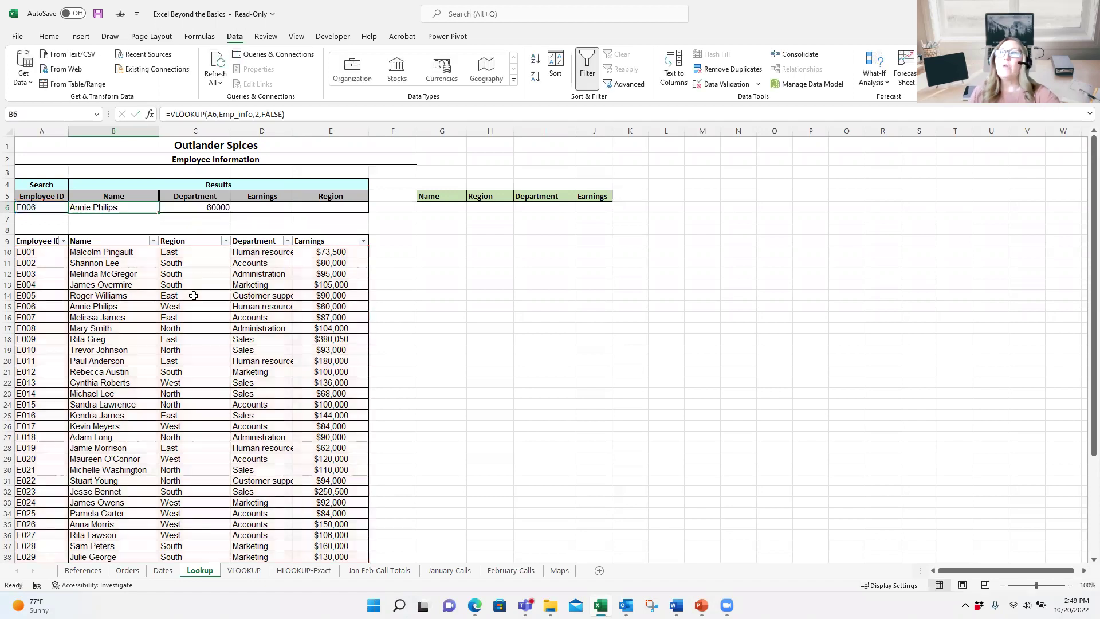
click(201, 207)
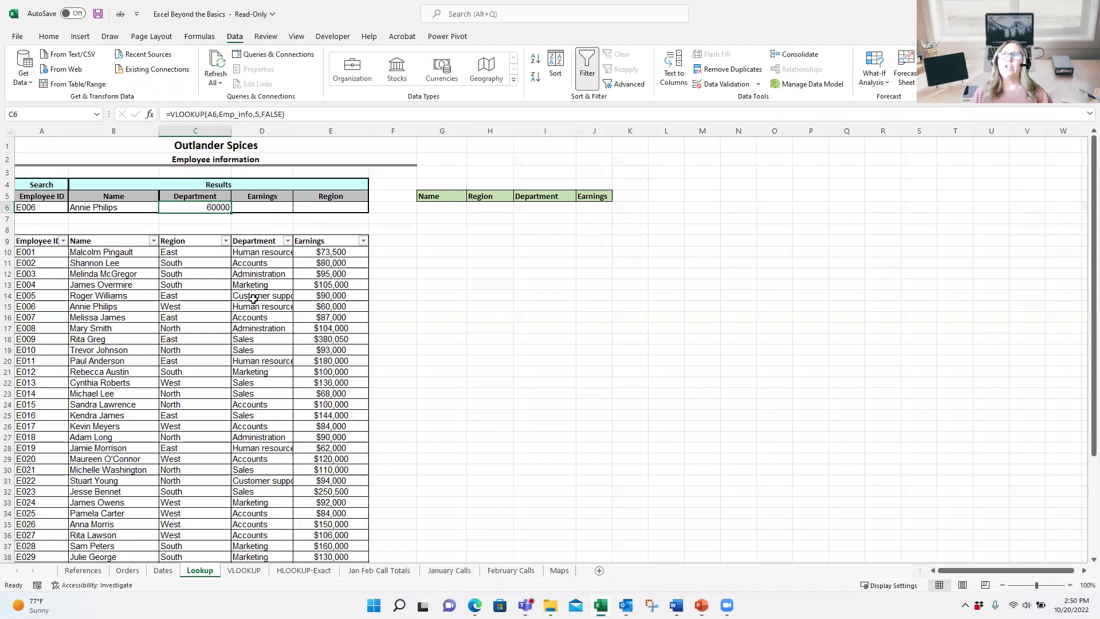
Step: Cut the =VLOOKUP(A6,Emp_info,5,FALSE) formula from C6 into D6, showing 60000
click(266, 211)
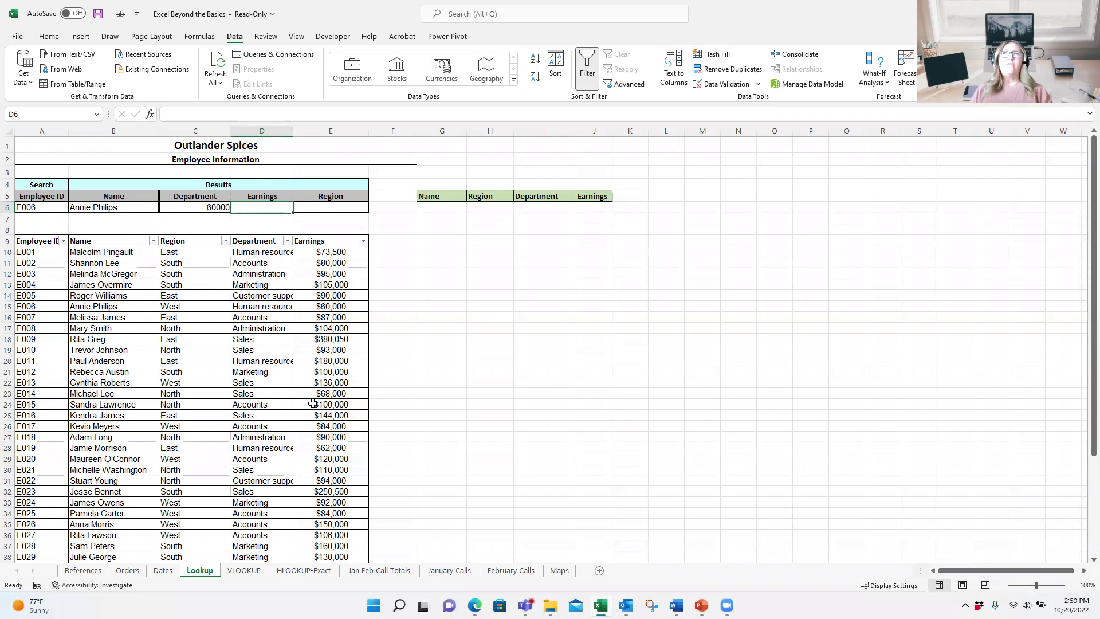
click(203, 207)
key(ctrl+x)
key(Right)
key(ctrl+v)
click(216, 205)
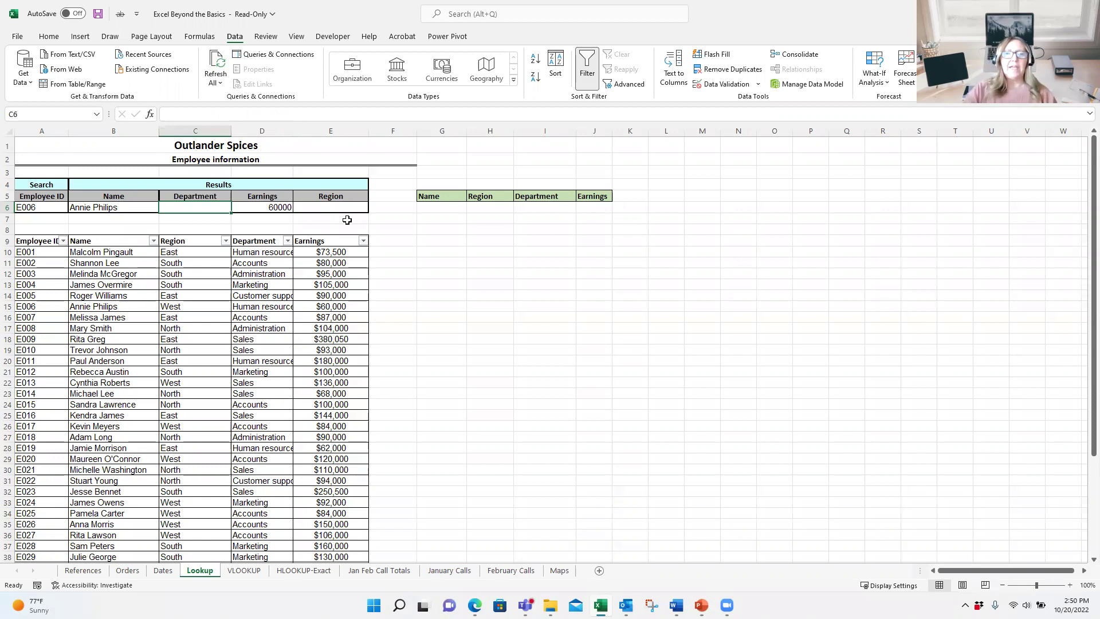
Step: Enter =VLOOKUP(A6,Emp_info, in C6 and dismiss the too-few-arguments warning
text(=)
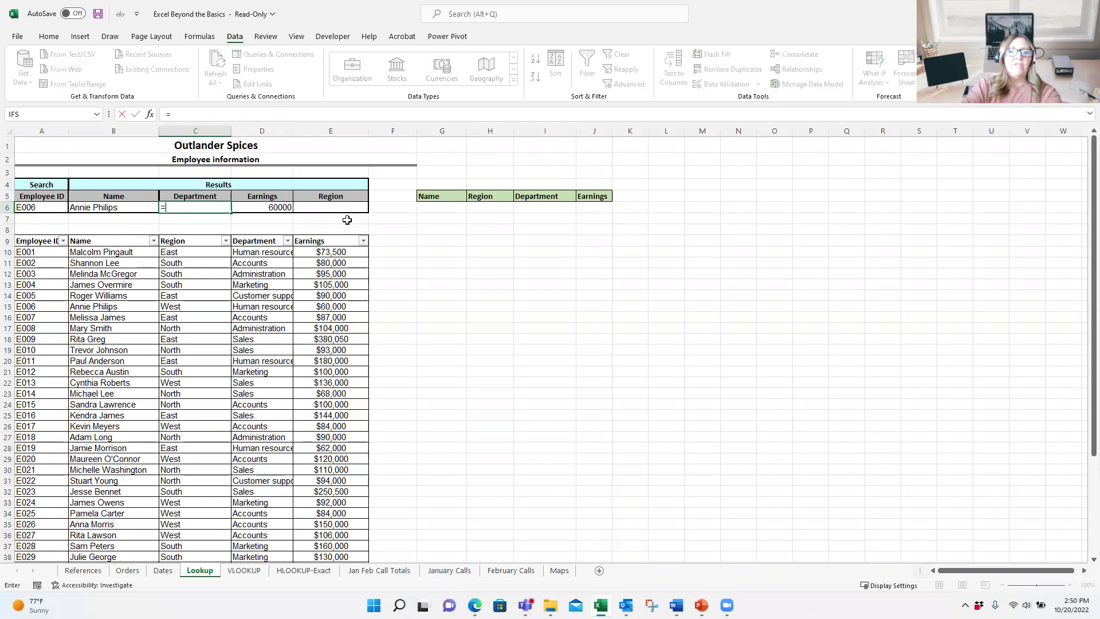
text(v)
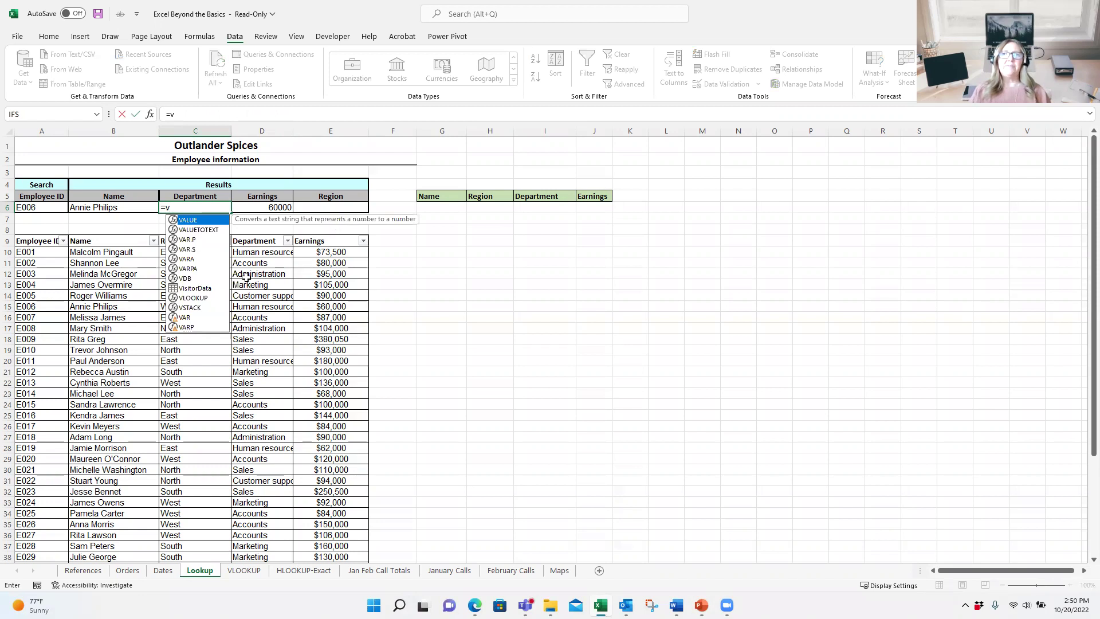
click(198, 299)
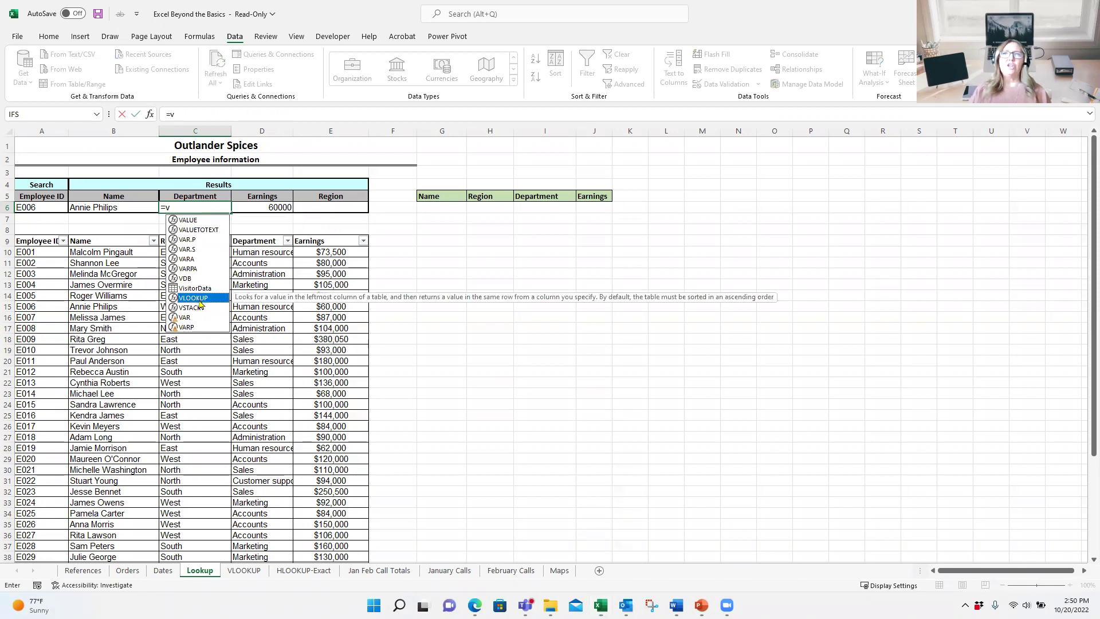
double_click(198, 298)
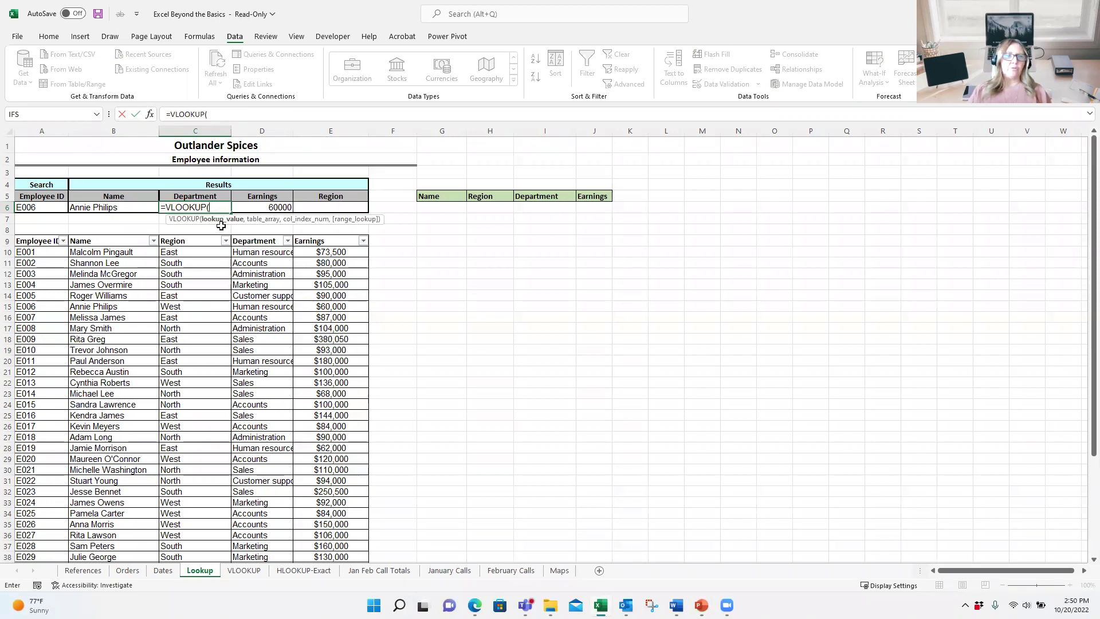
click(37, 208)
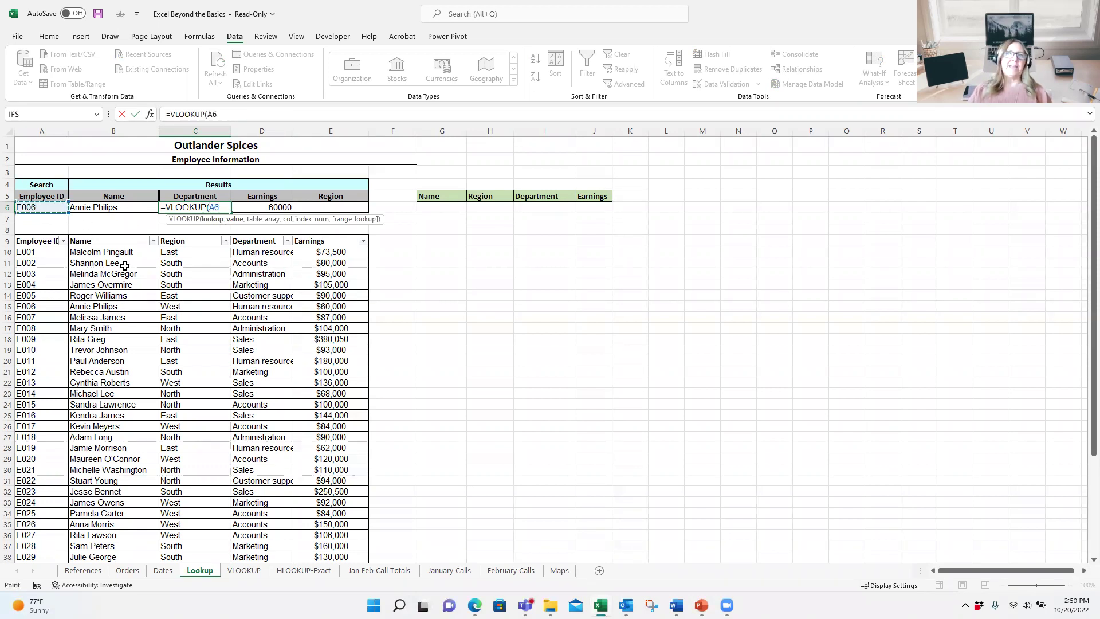
text(,)
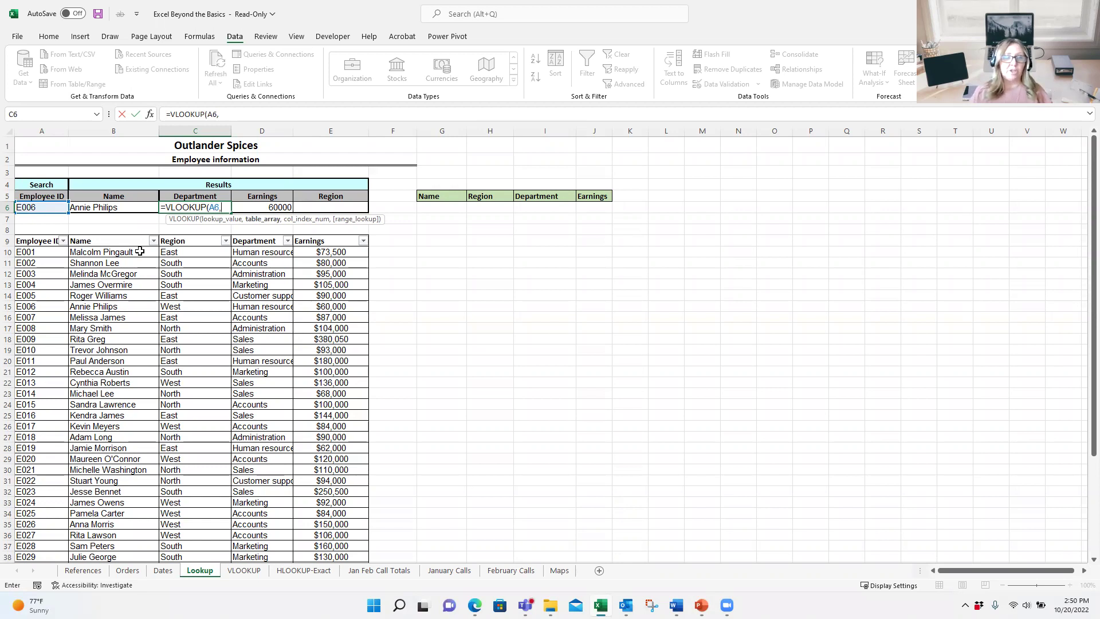
text(em)
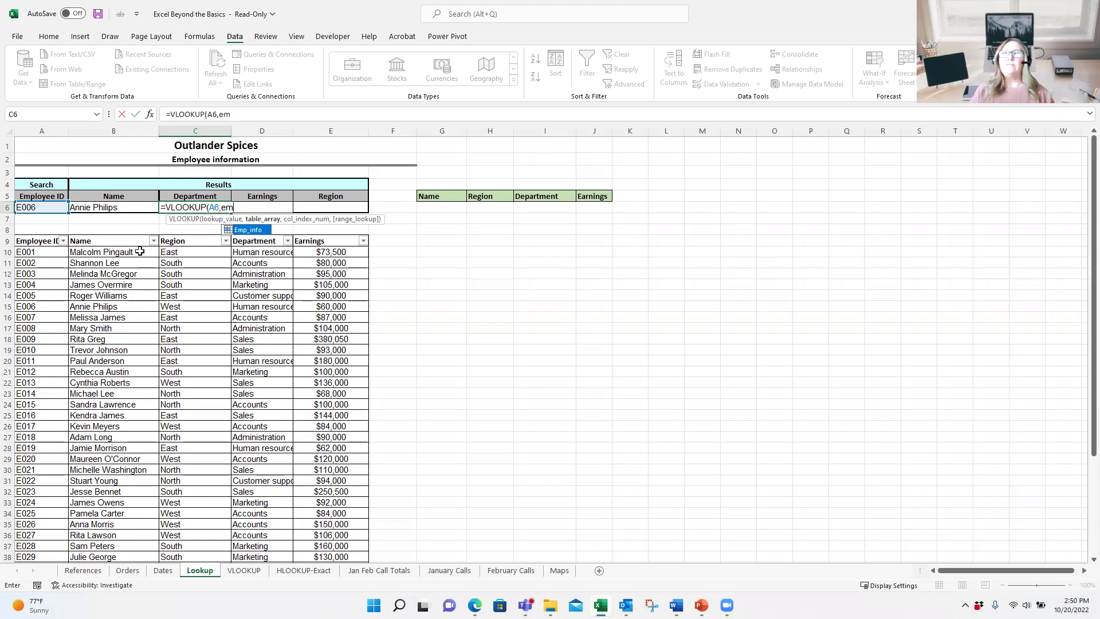
click(257, 231)
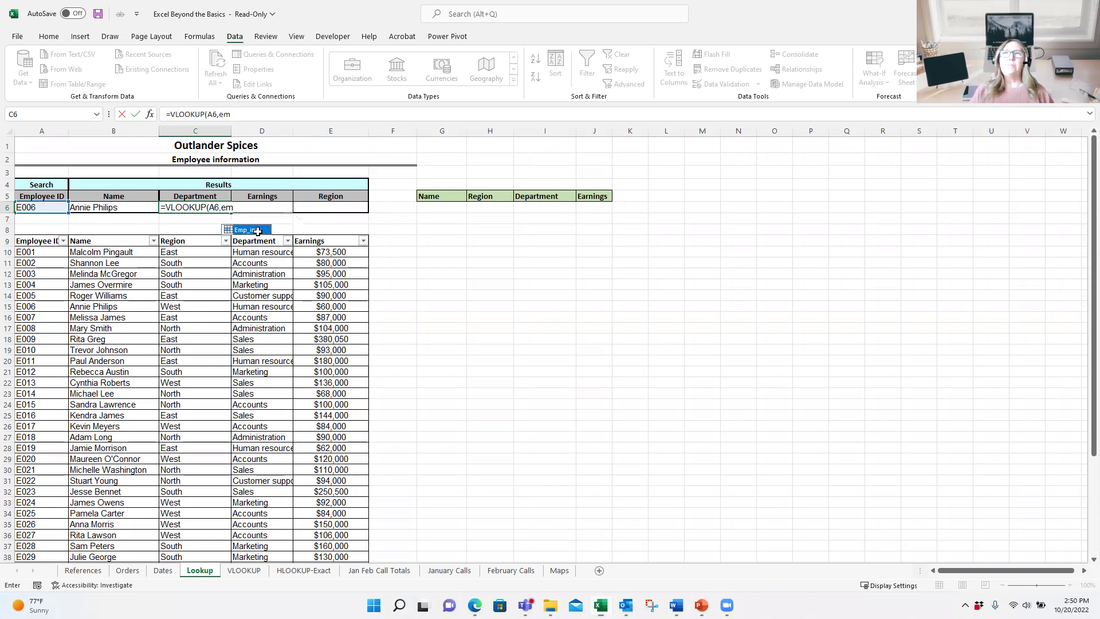
double_click(257, 231)
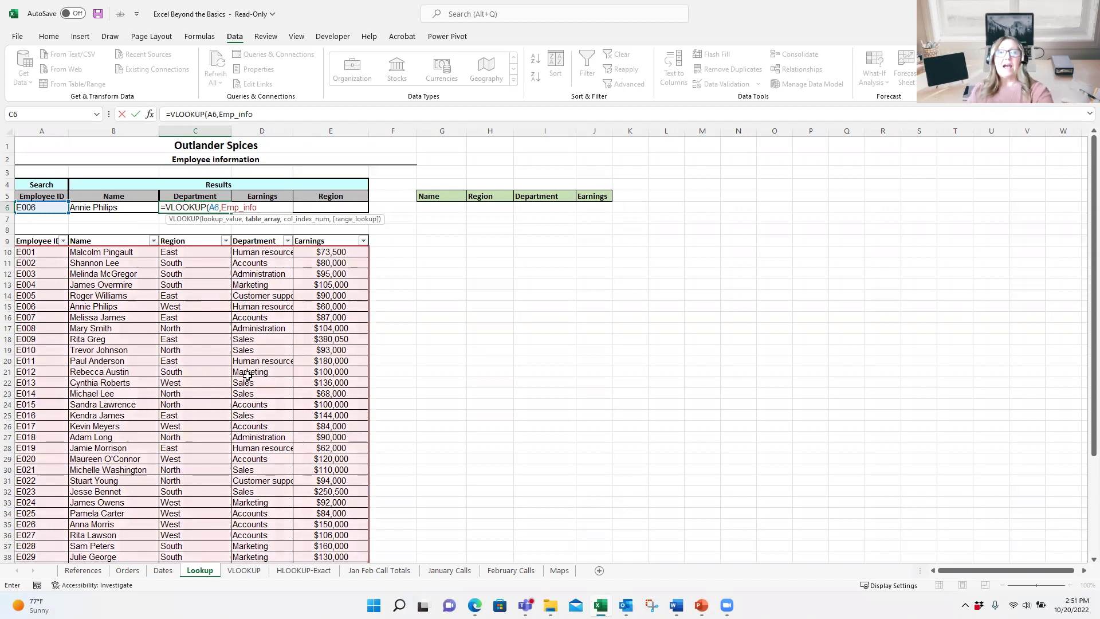
key(Return)
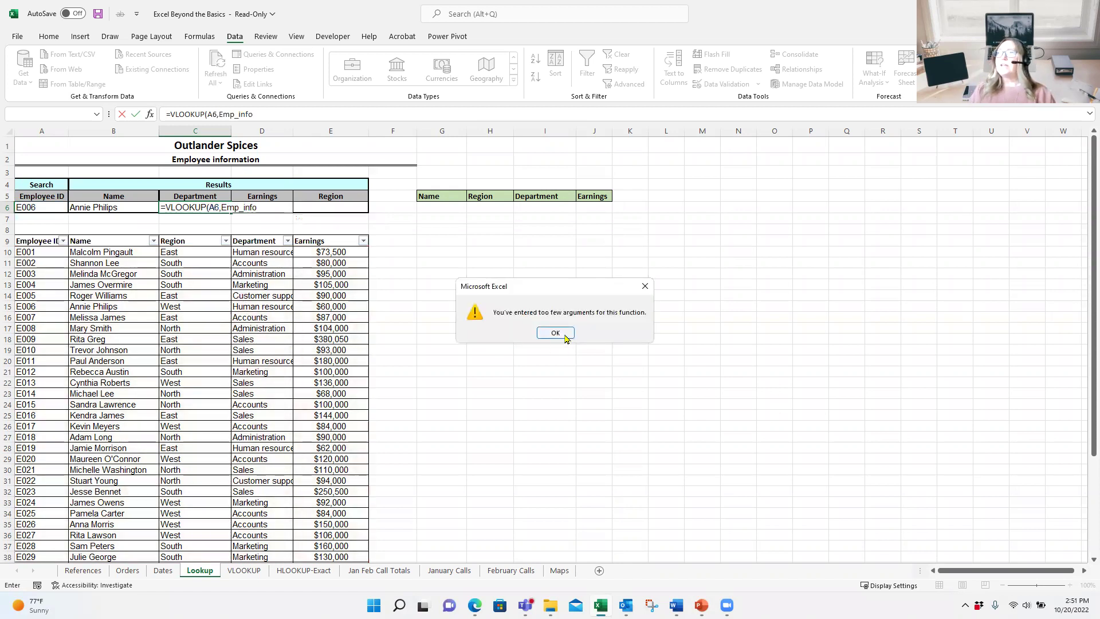
click(557, 334)
Step: Finish C6 as =VLOOKUP(A6,Emp_info,4,FALSE) so it returns Human resources
text(,4)
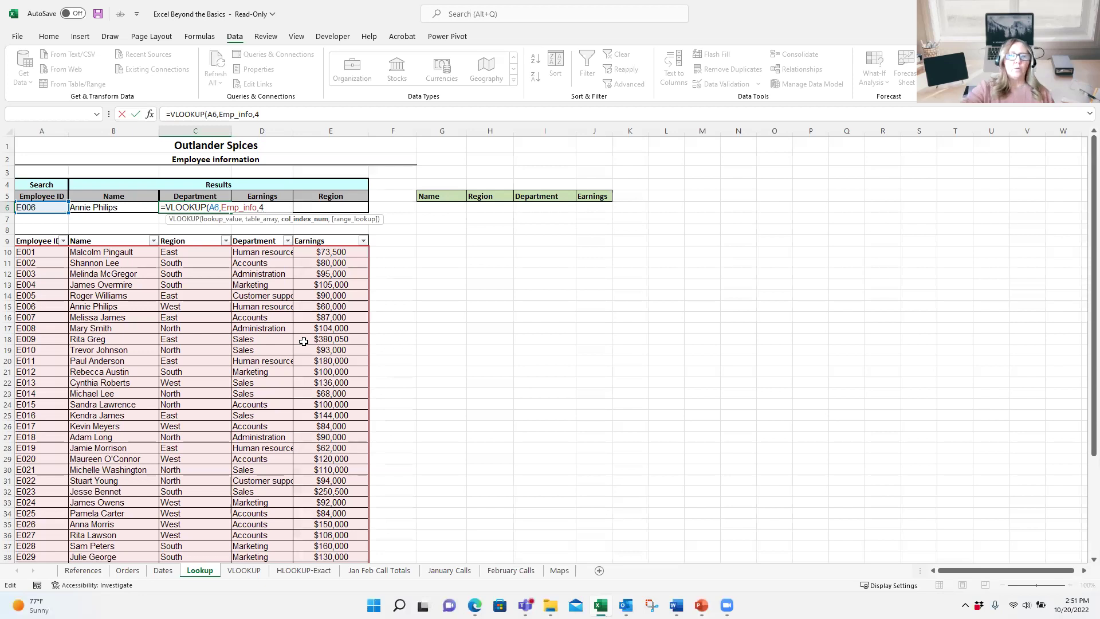
text(,)
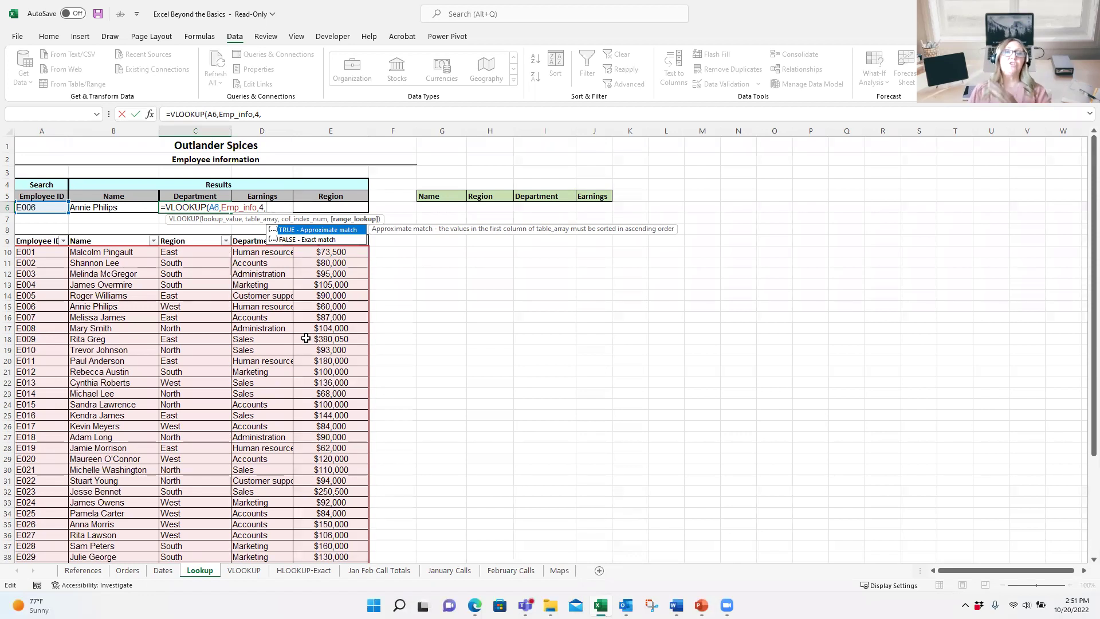
double_click(317, 238)
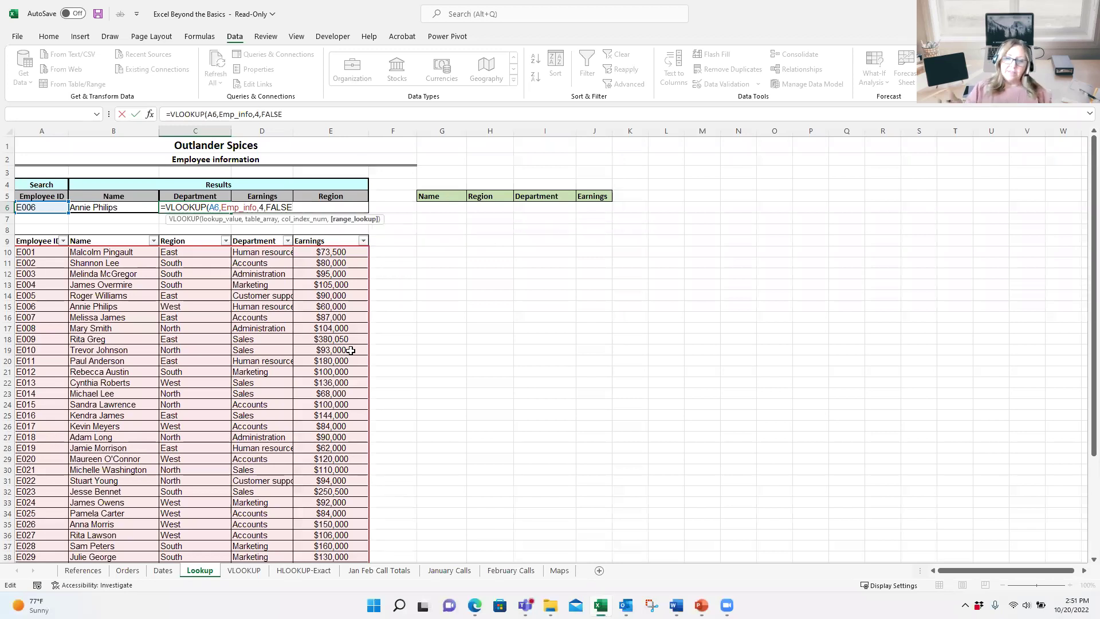
key(ctrl+Return)
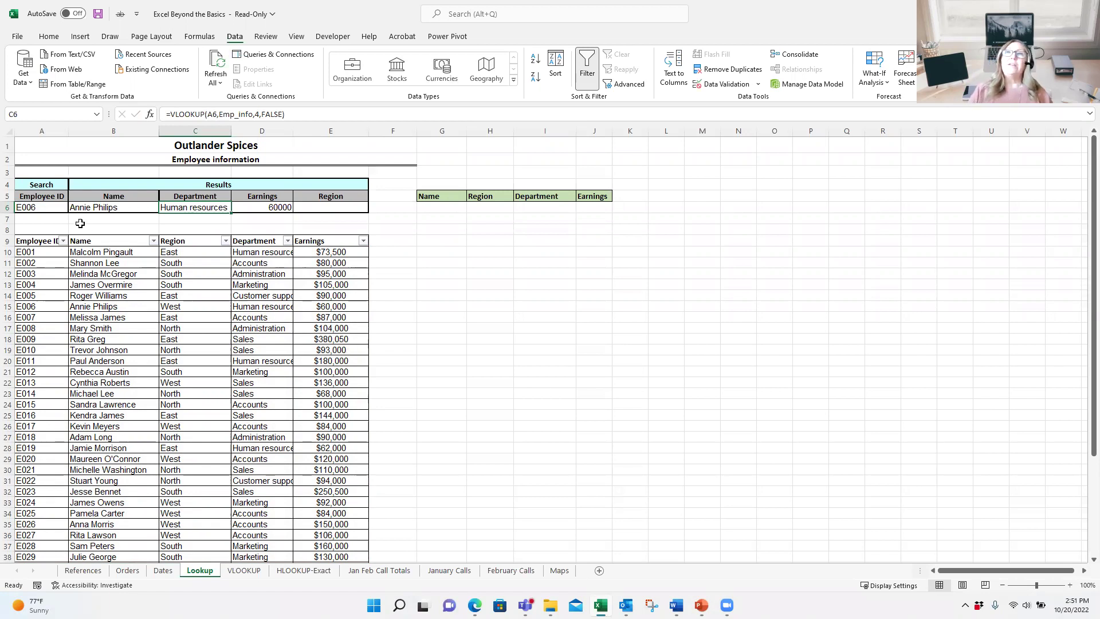
Step: Choose E010 from A6's employee ID dropdown, showing Sales and 93000 earnings
click(54, 207)
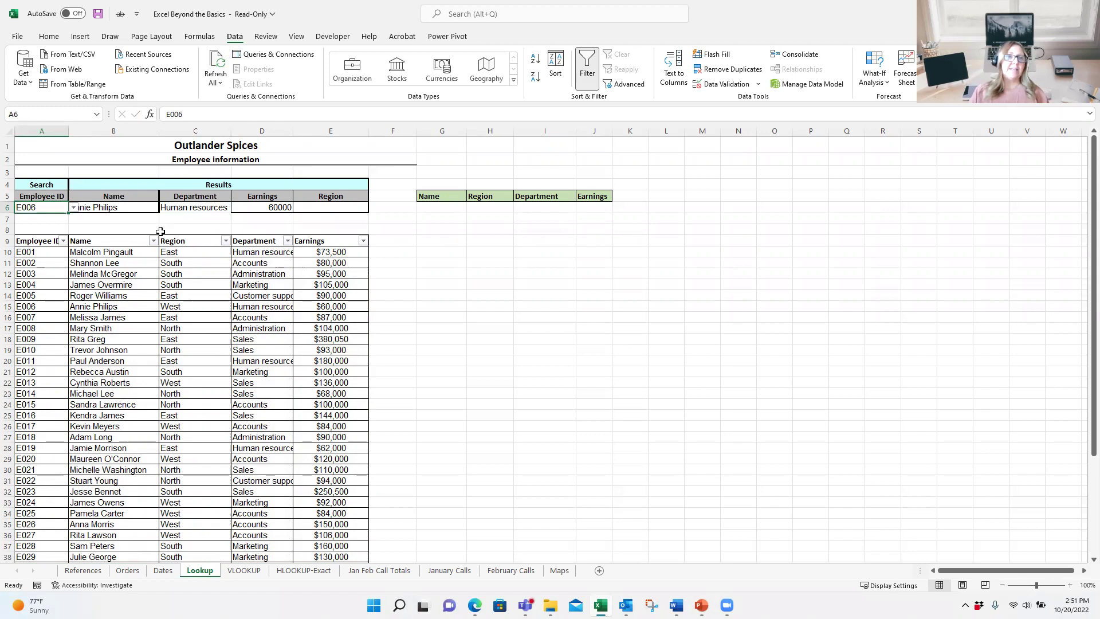
click(73, 208)
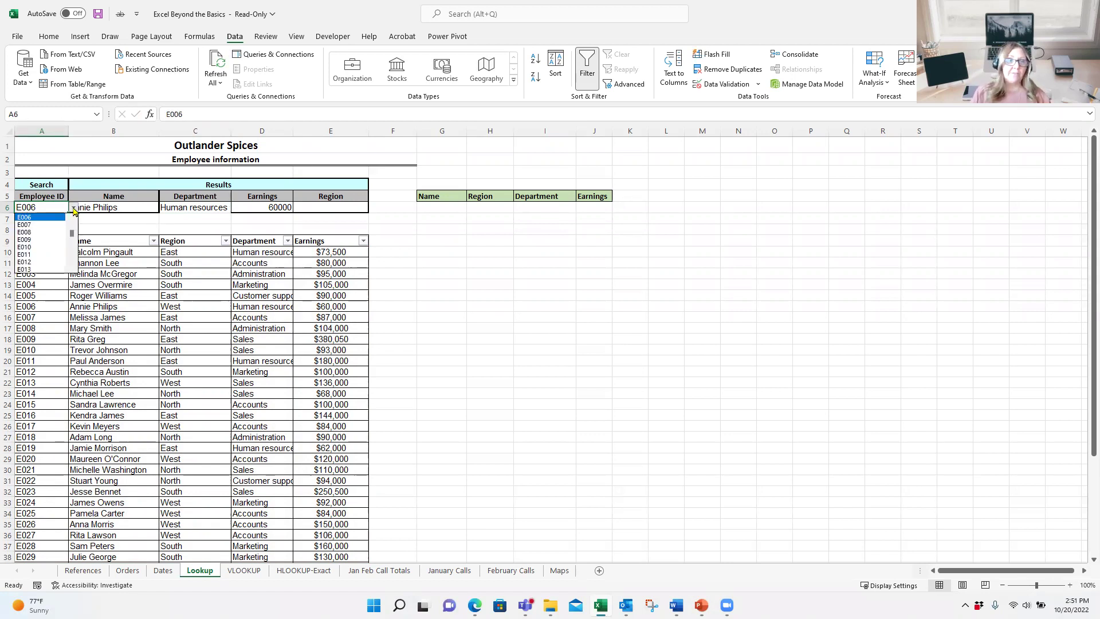
click(38, 247)
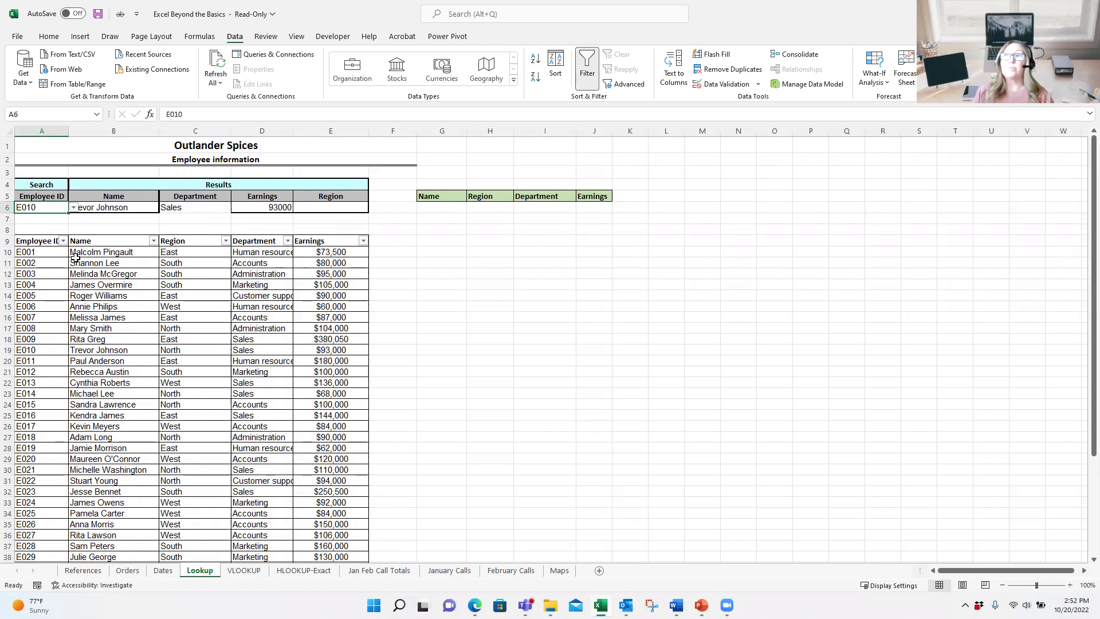
click(239, 219)
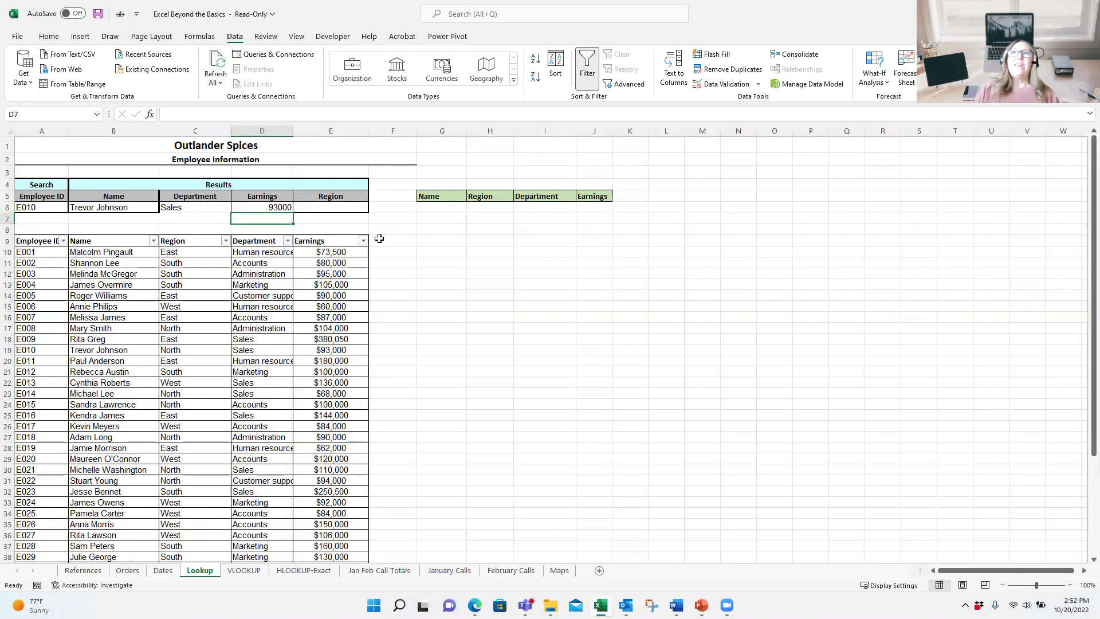
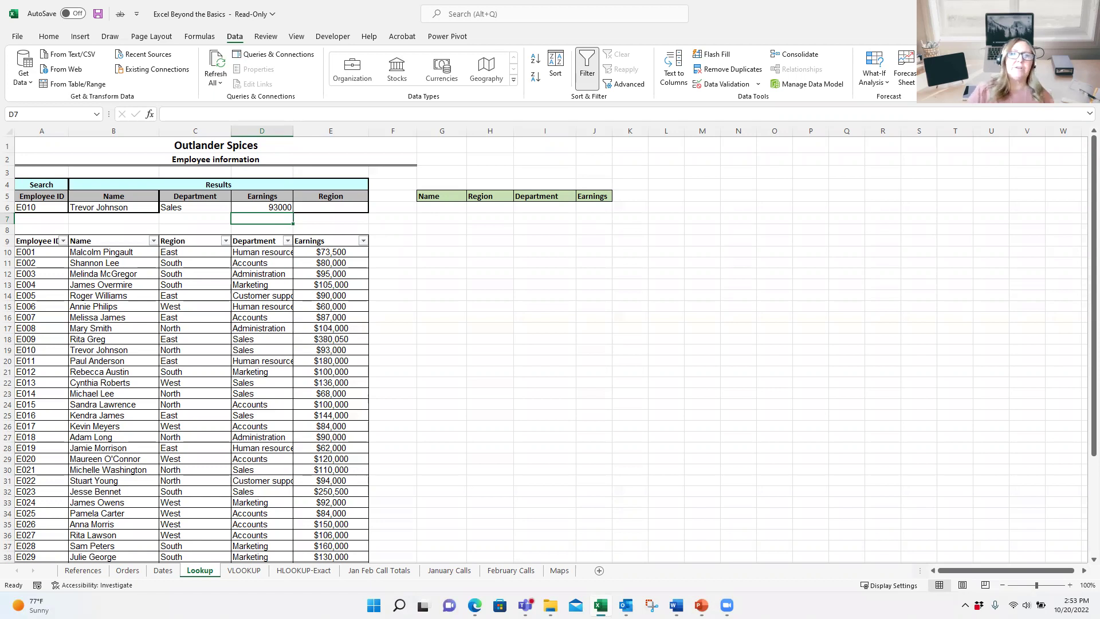
Step: Enter =XLOOKUP(B6,B10:B49,C10:E49) in H6 to spill North, Sales and 93000
click(447, 205)
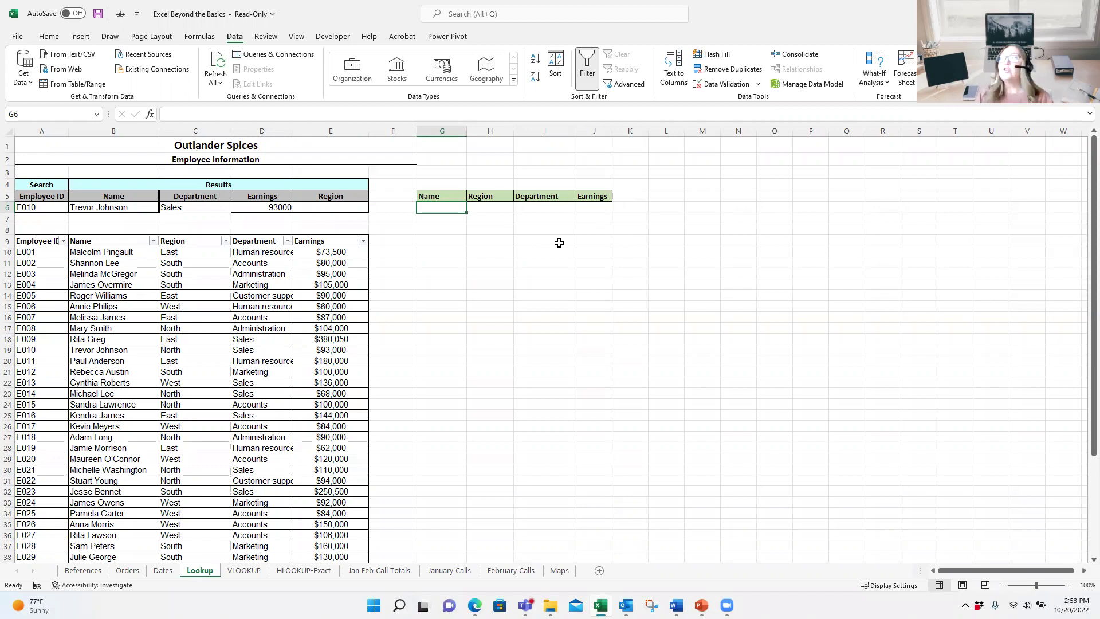
click(489, 210)
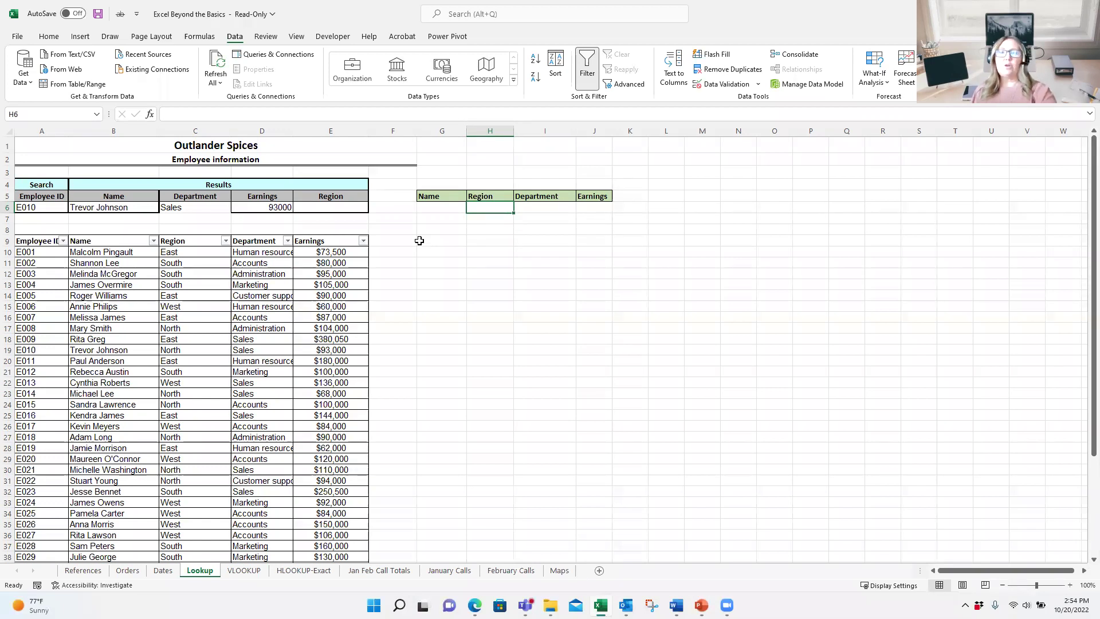
text(=x)
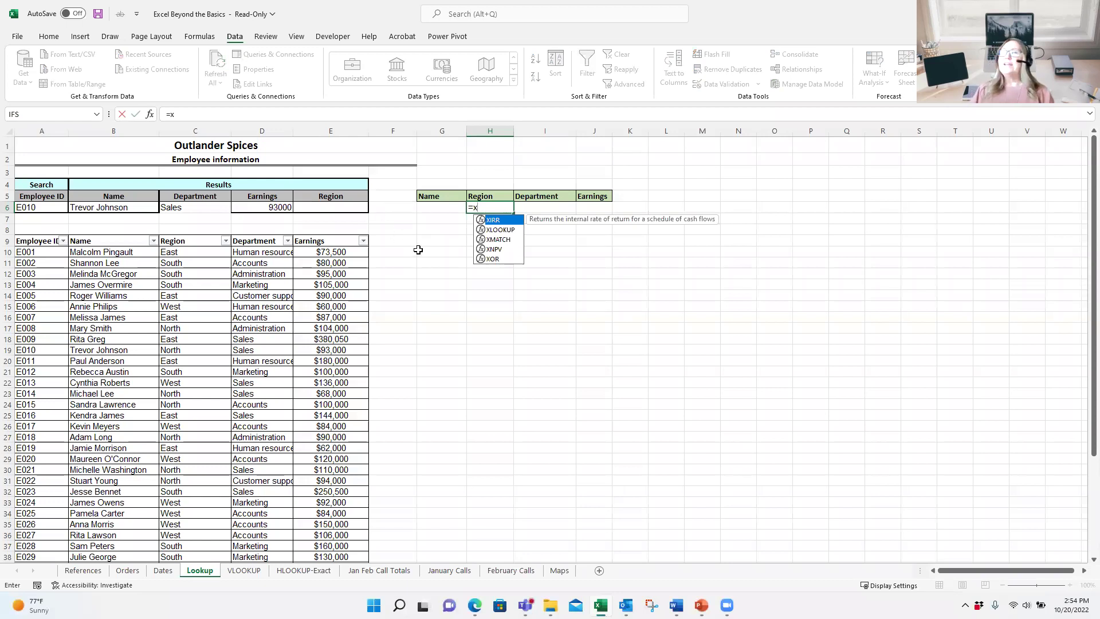
double_click(500, 230)
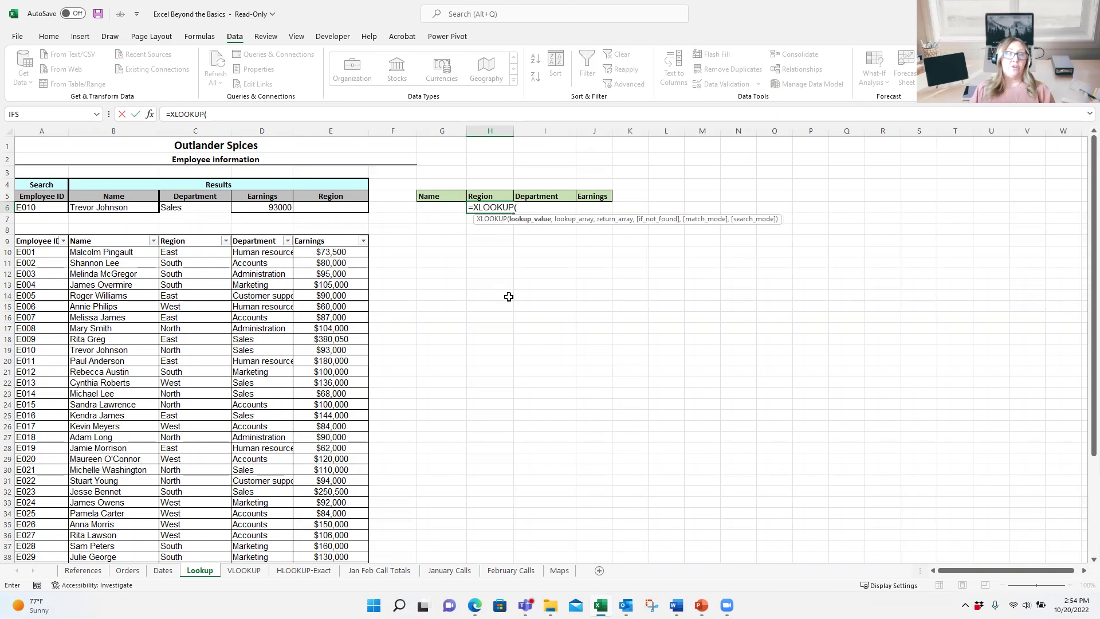
click(107, 210)
text(,)
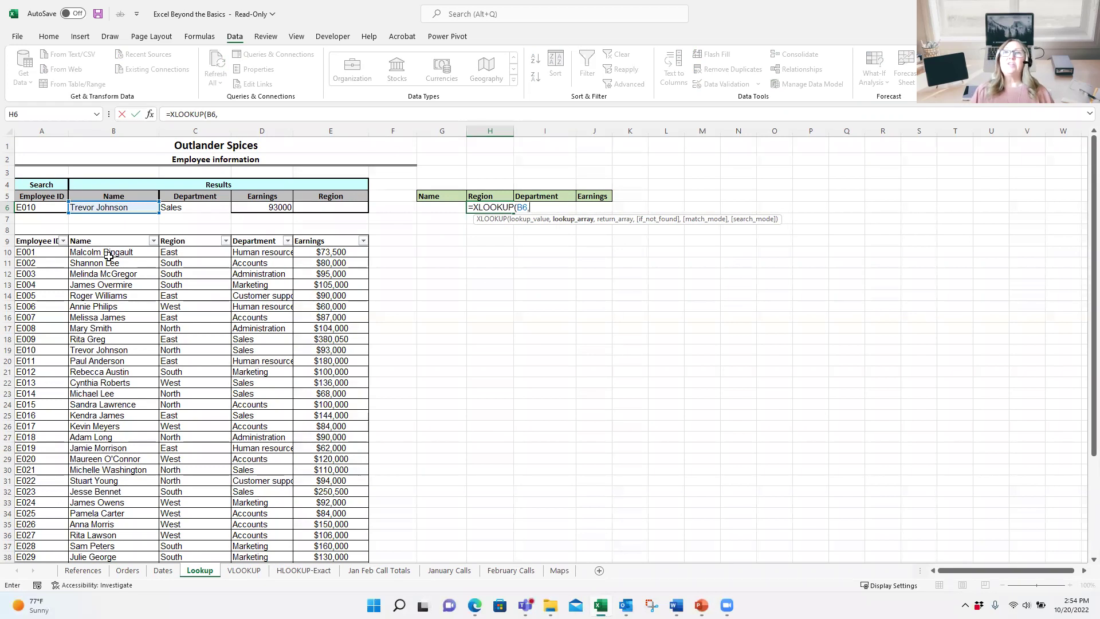
drag(115, 252, 112, 545)
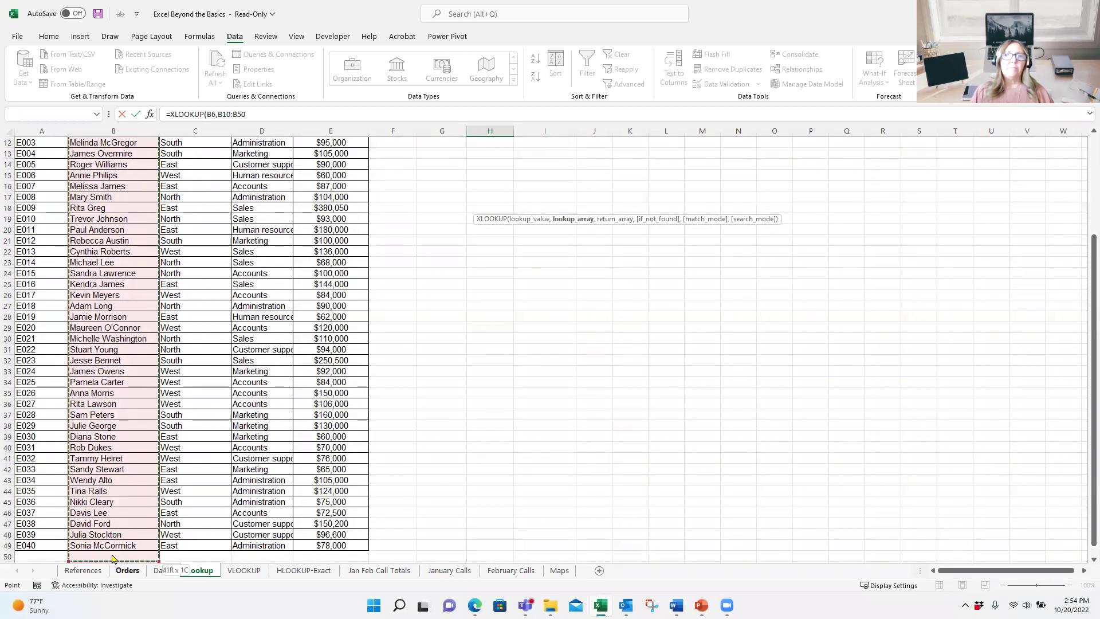
scroll(114, 538, up, 4)
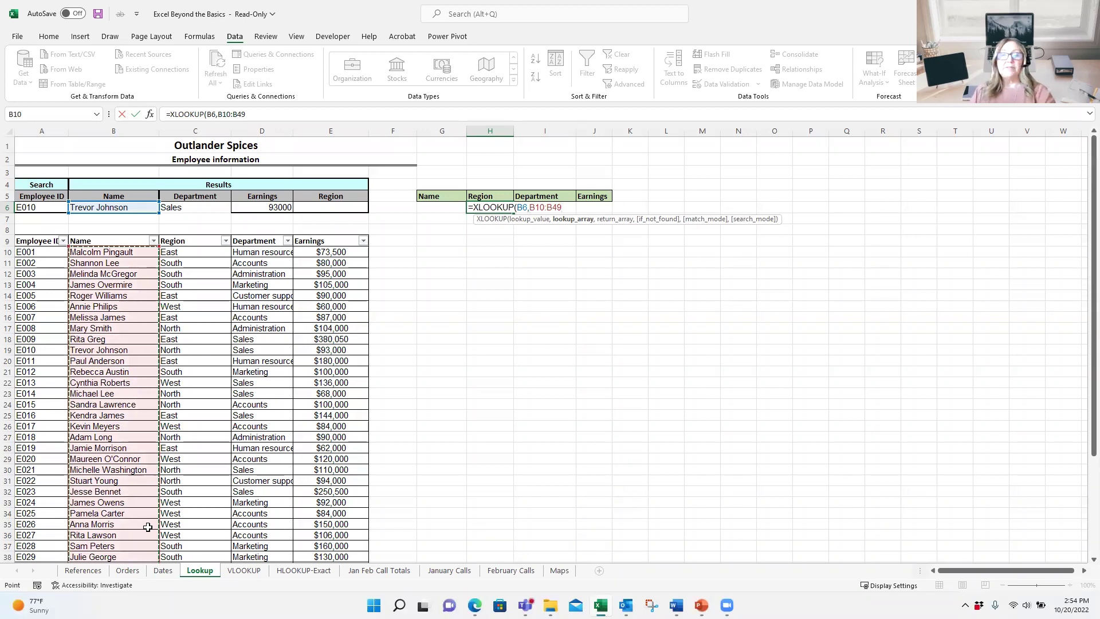
text(,)
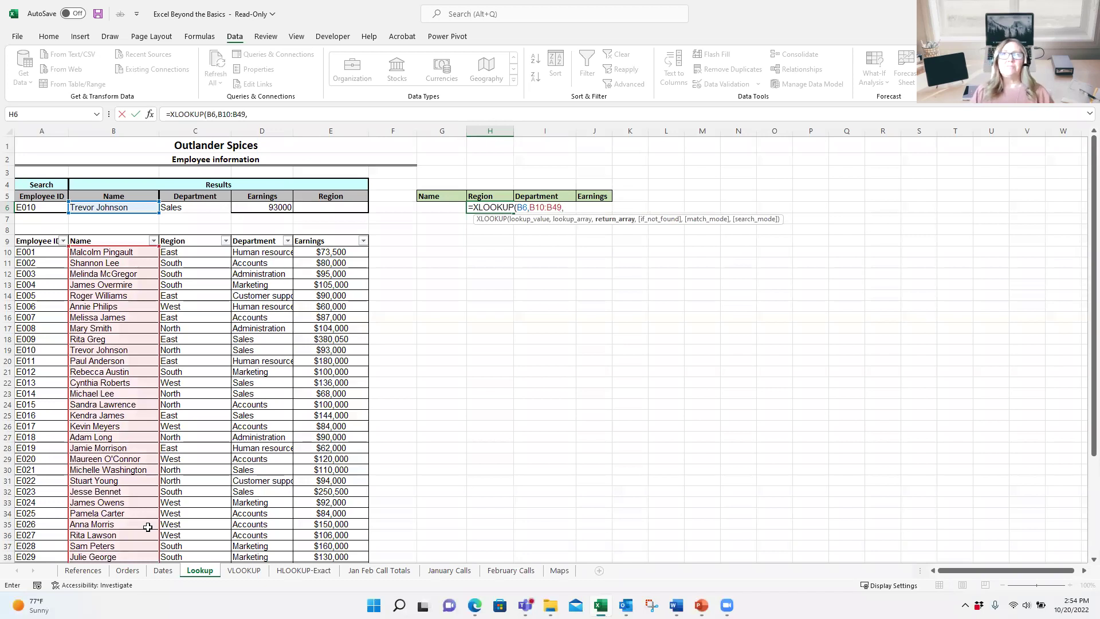
drag(200, 262, 324, 541)
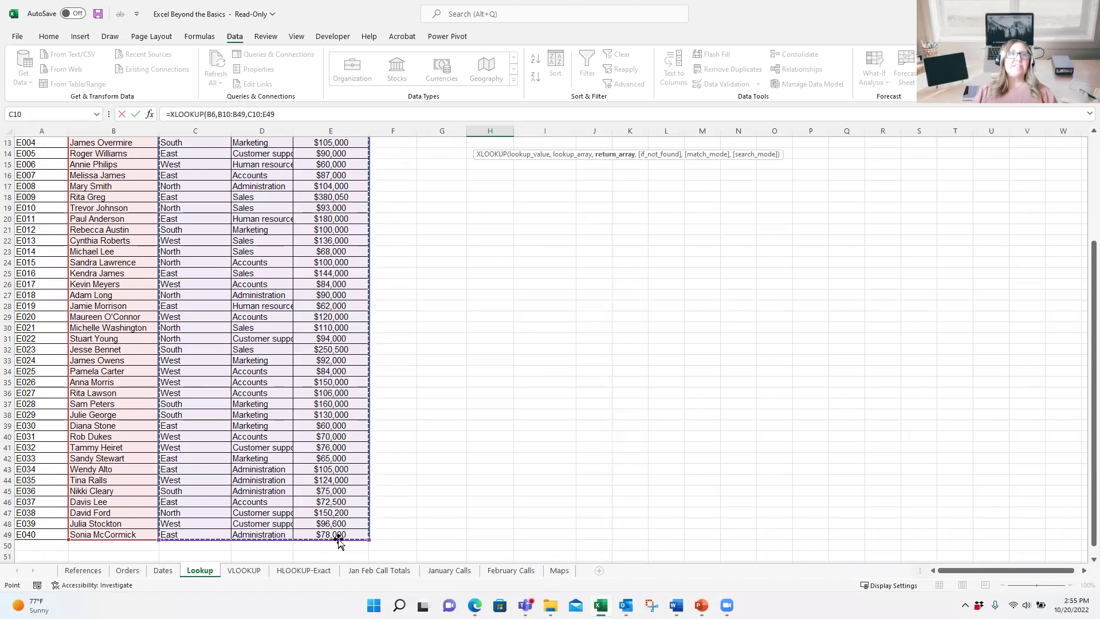
scroll(344, 533, up, 4)
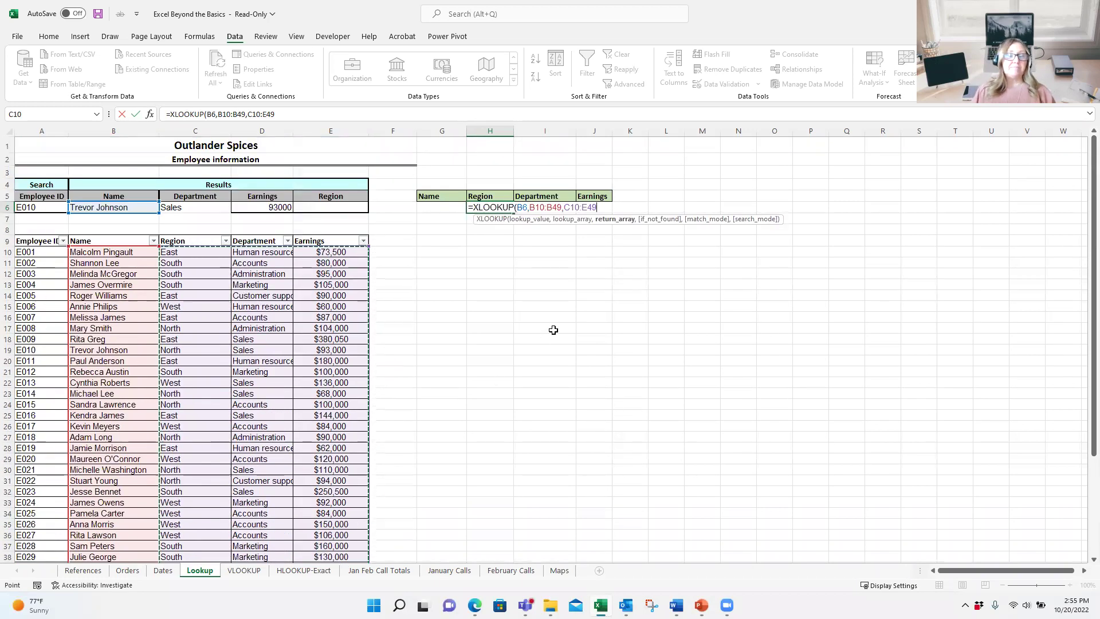
key(ctrl+Return)
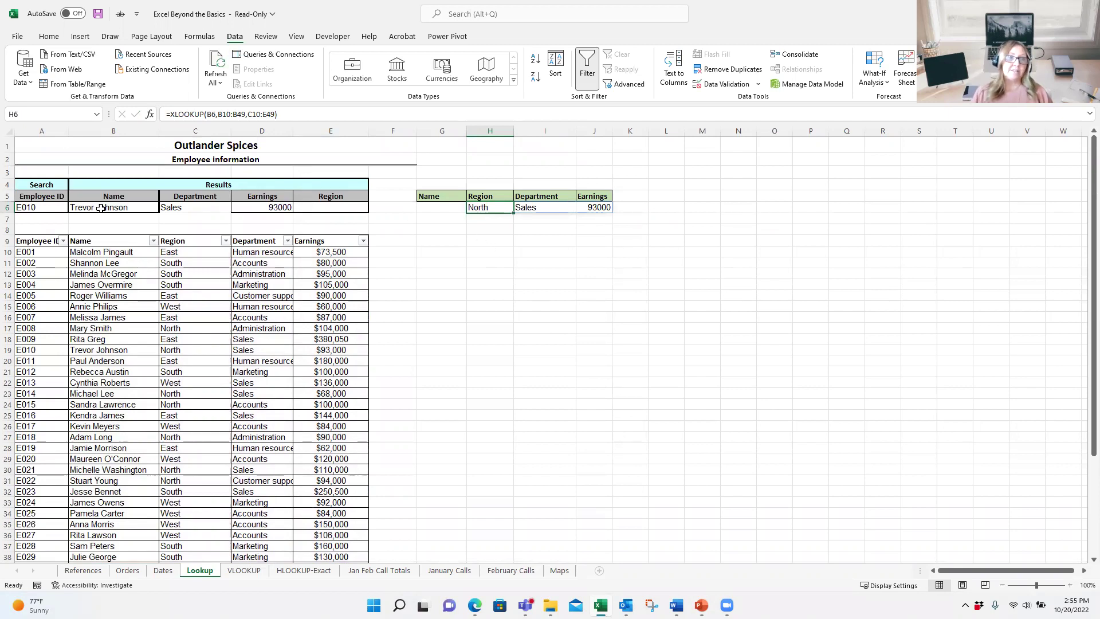
Step: Choose E014 from the A6 employee ID dropdown, then go to the HLOOKUP-Exact sheet
click(57, 209)
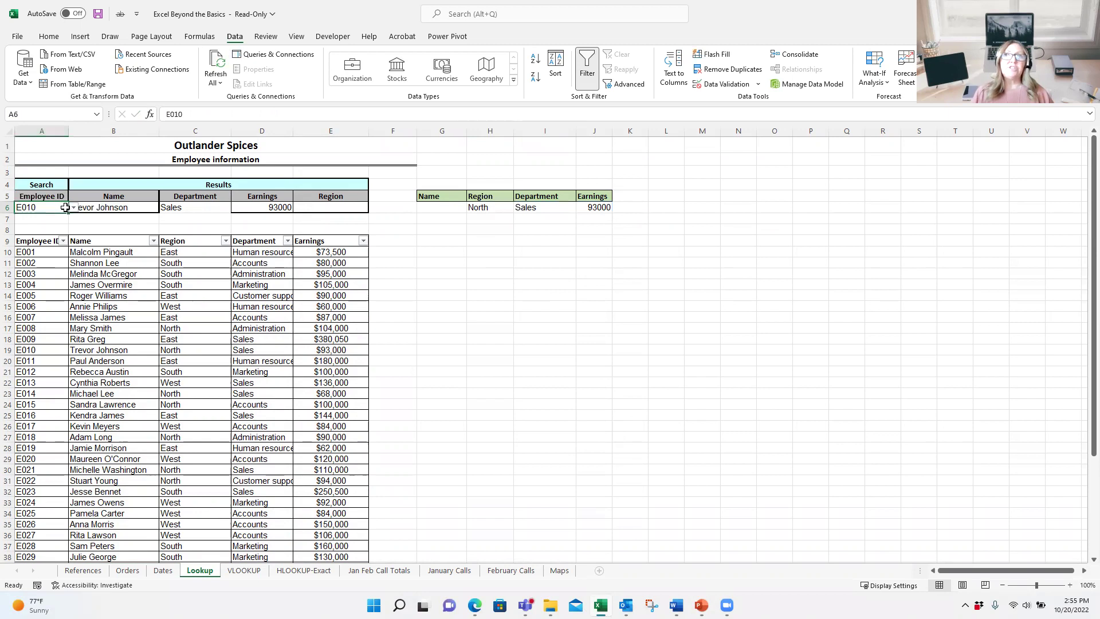
click(74, 207)
scroll(40, 247, down, 2)
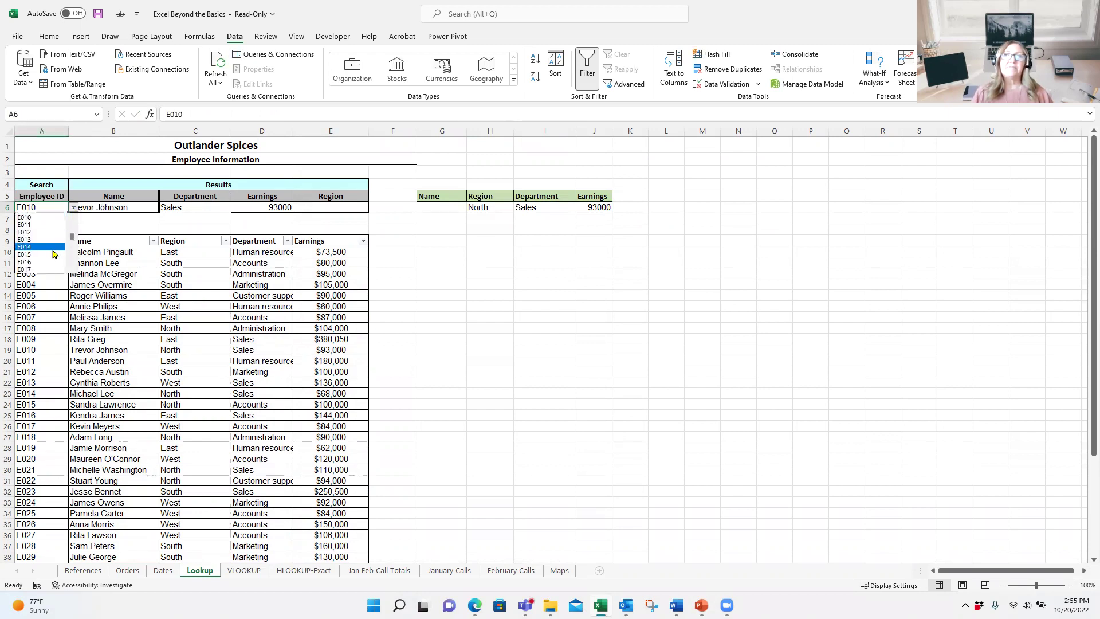
click(35, 254)
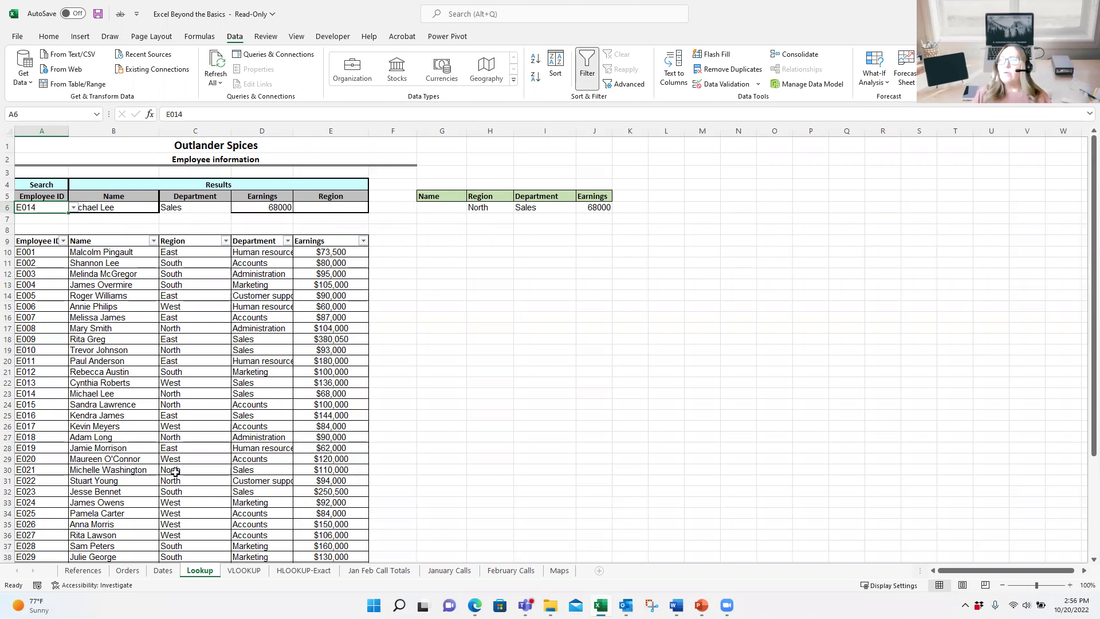
click(322, 573)
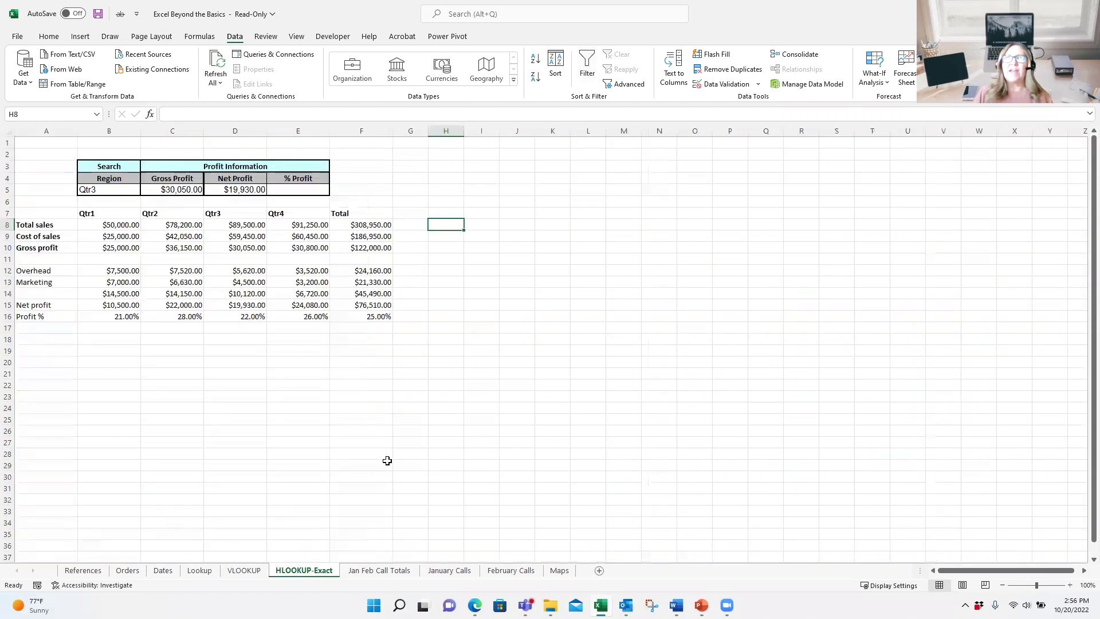
Step: Start an XLOOKUP in E5 with B5 as the lookup value, fixing a mistaken reference
click(300, 190)
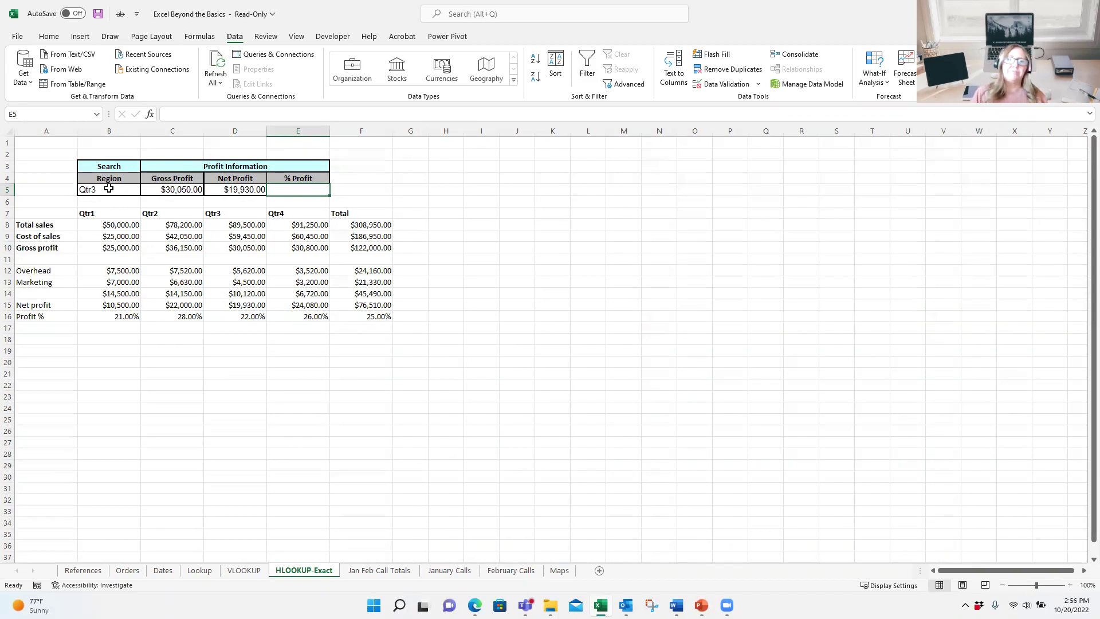
text(=x)
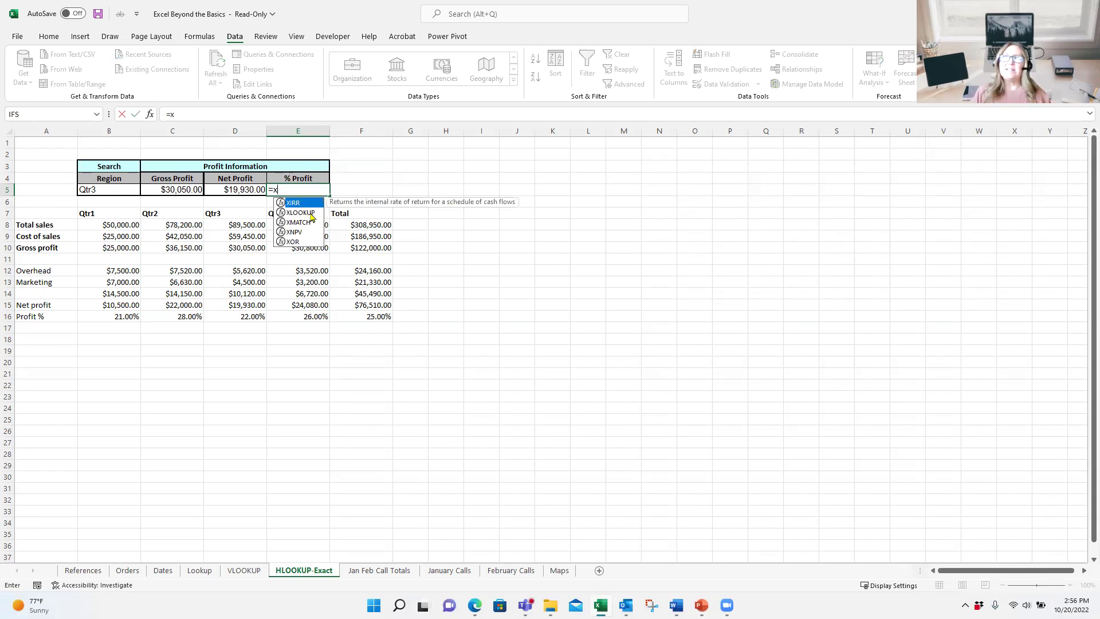
double_click(312, 214)
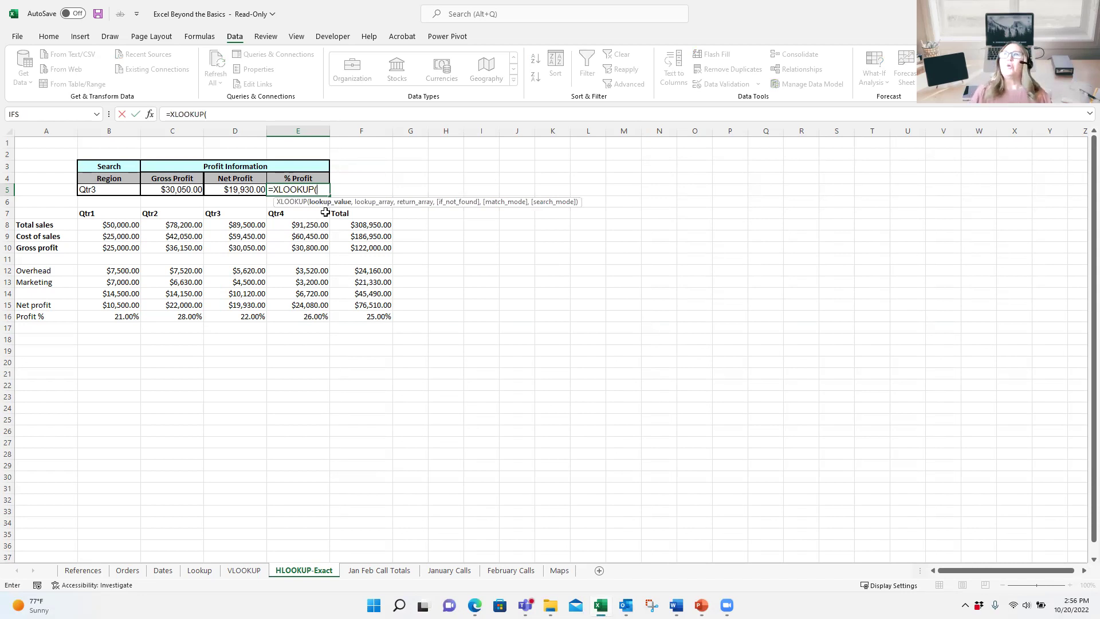
click(102, 190)
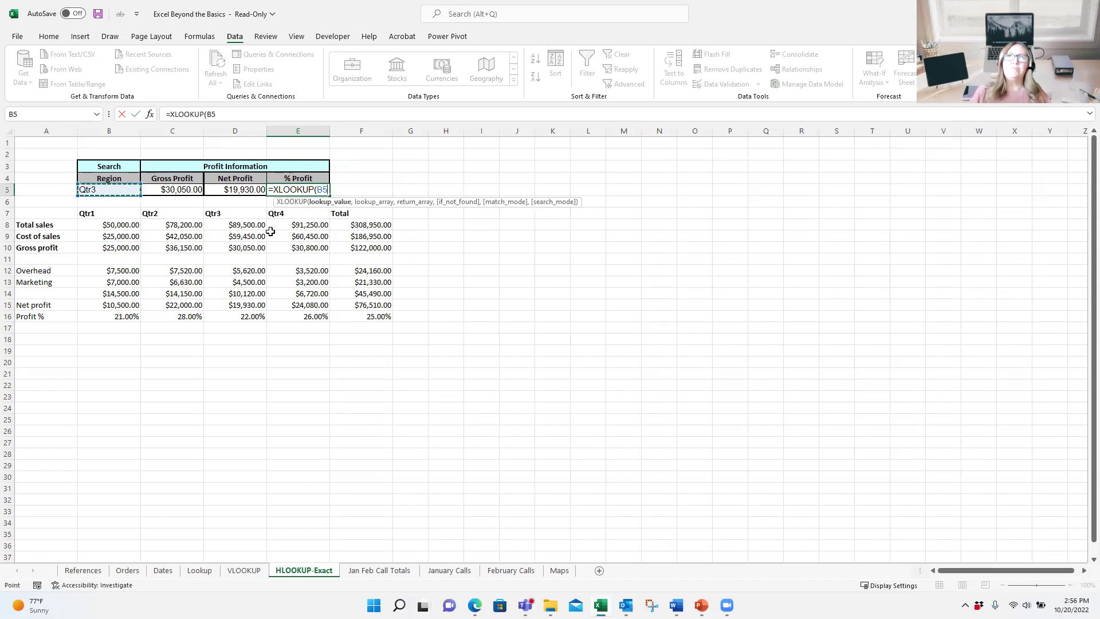
click(261, 259)
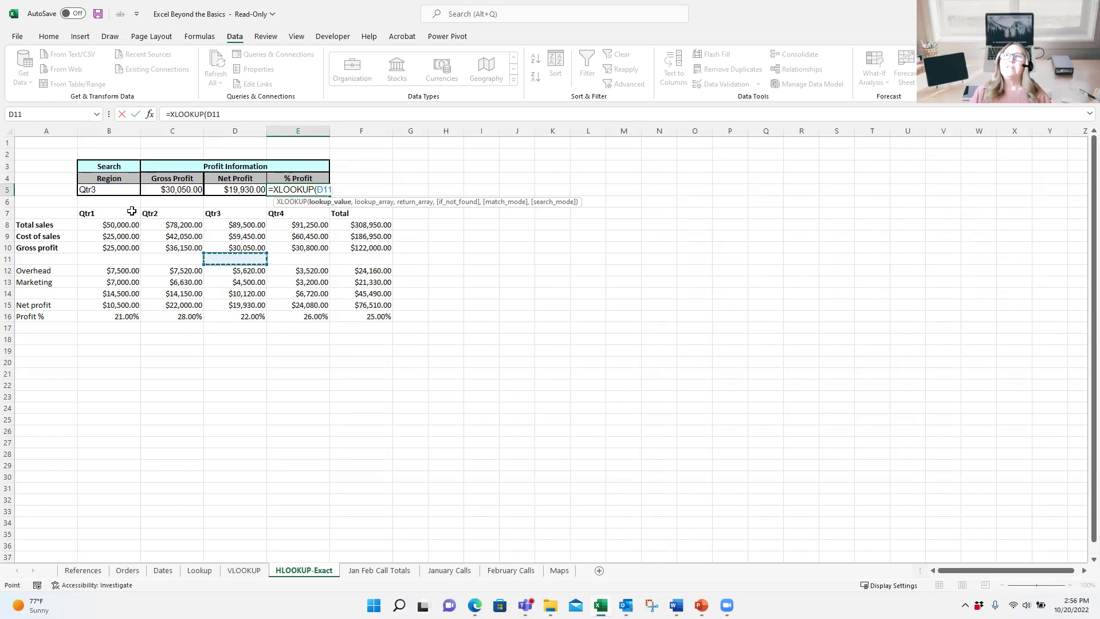
key(BackSpace)
key(BackSpace)
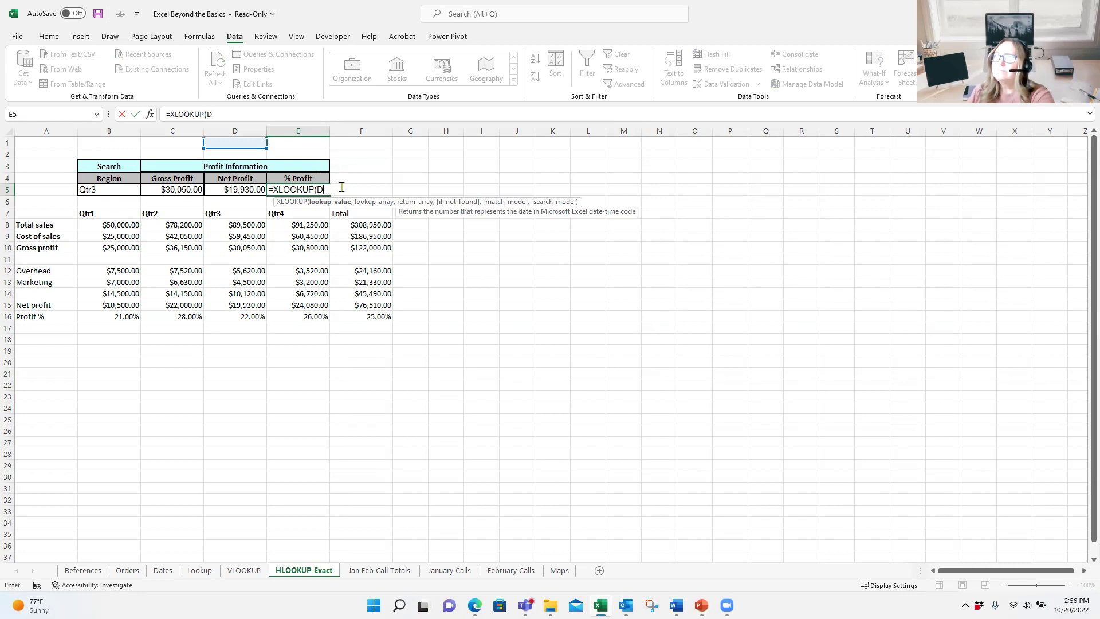
key(BackSpace)
click(109, 189)
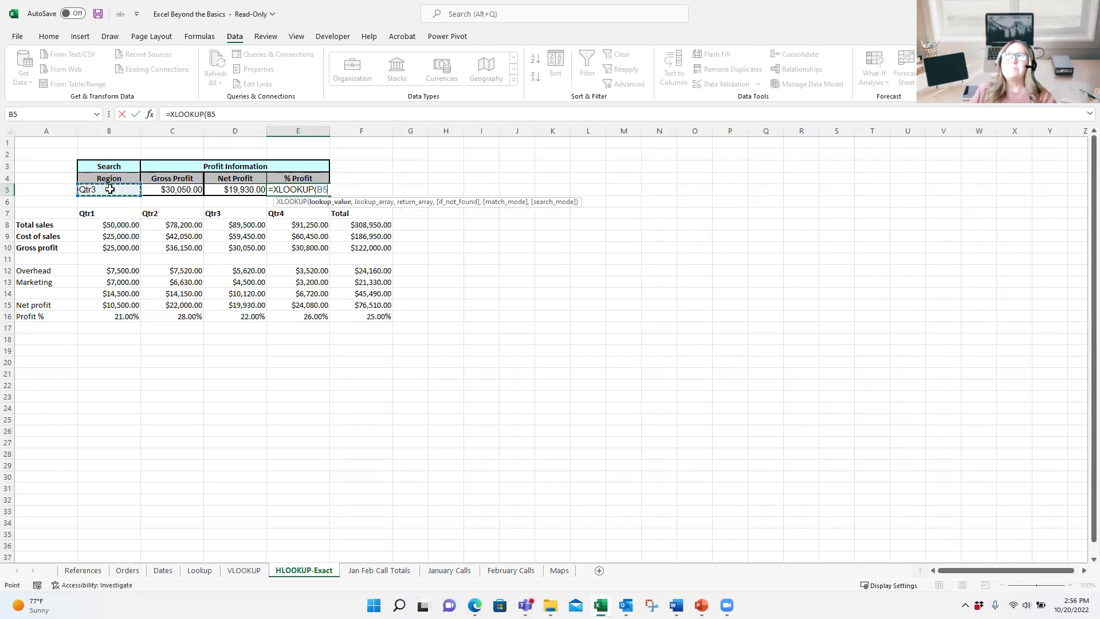
Step: Finish the formula with lookup row B7:F7 and return row B16:F16
text(,)
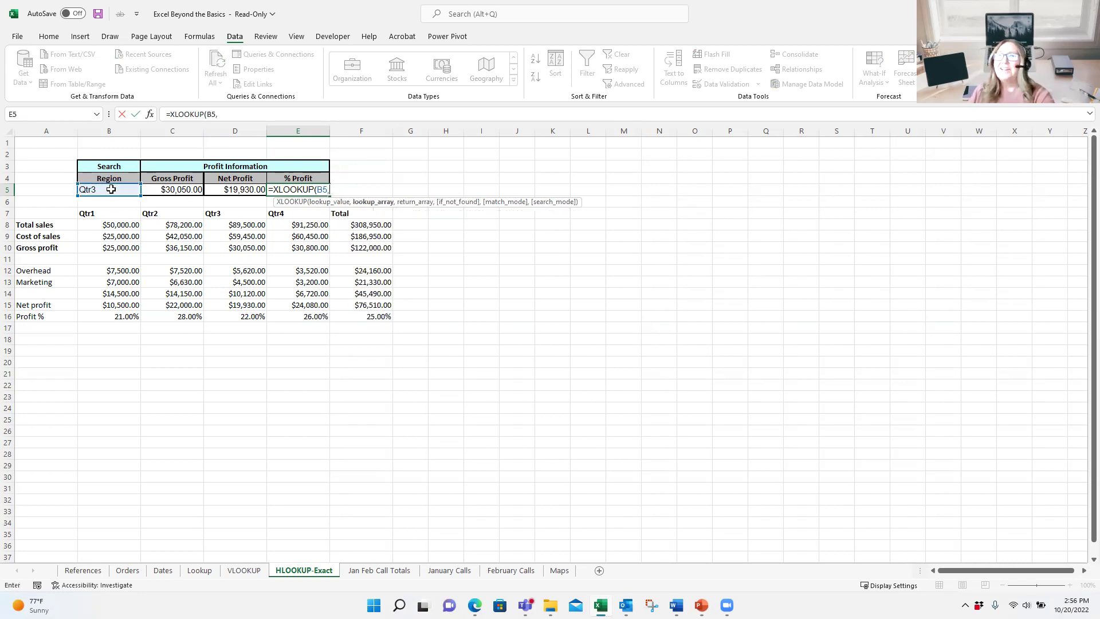
drag(101, 211, 377, 217)
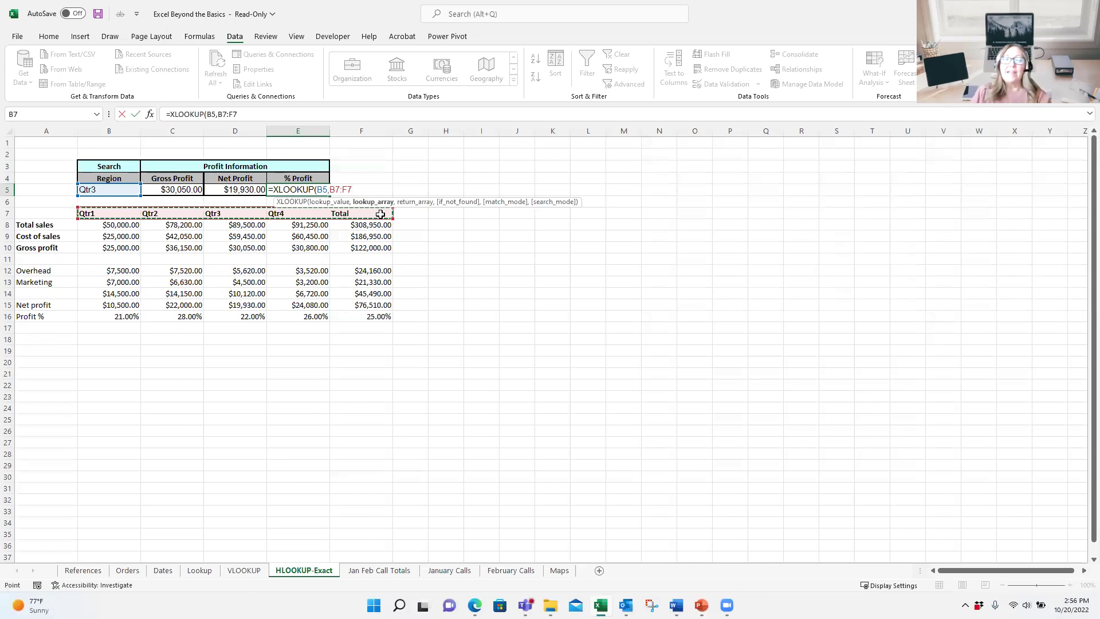
text(,)
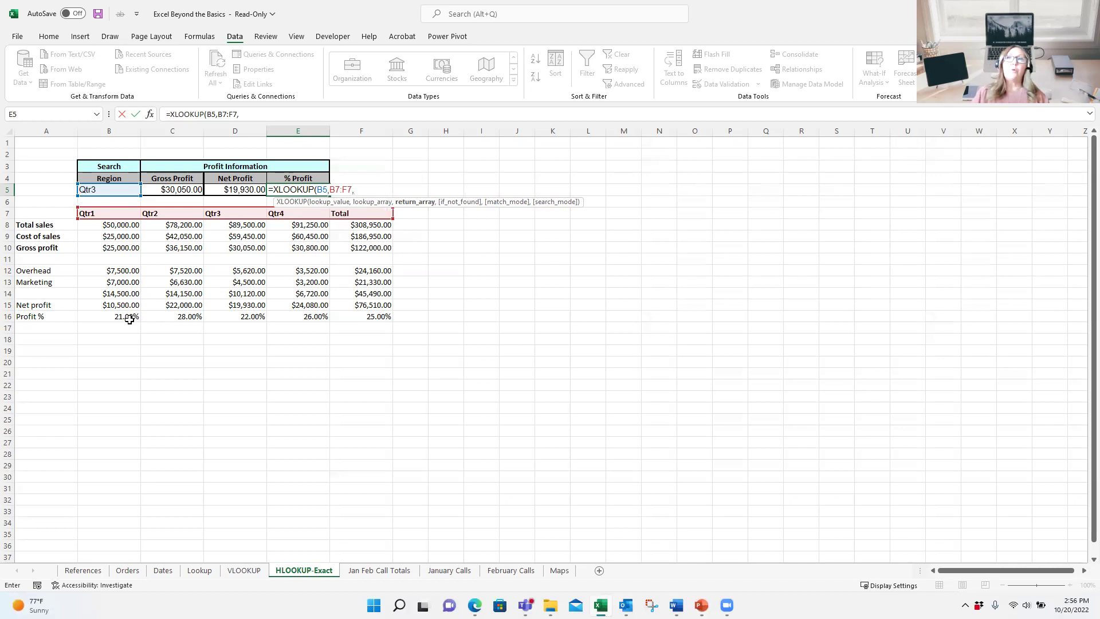
drag(129, 317, 351, 317)
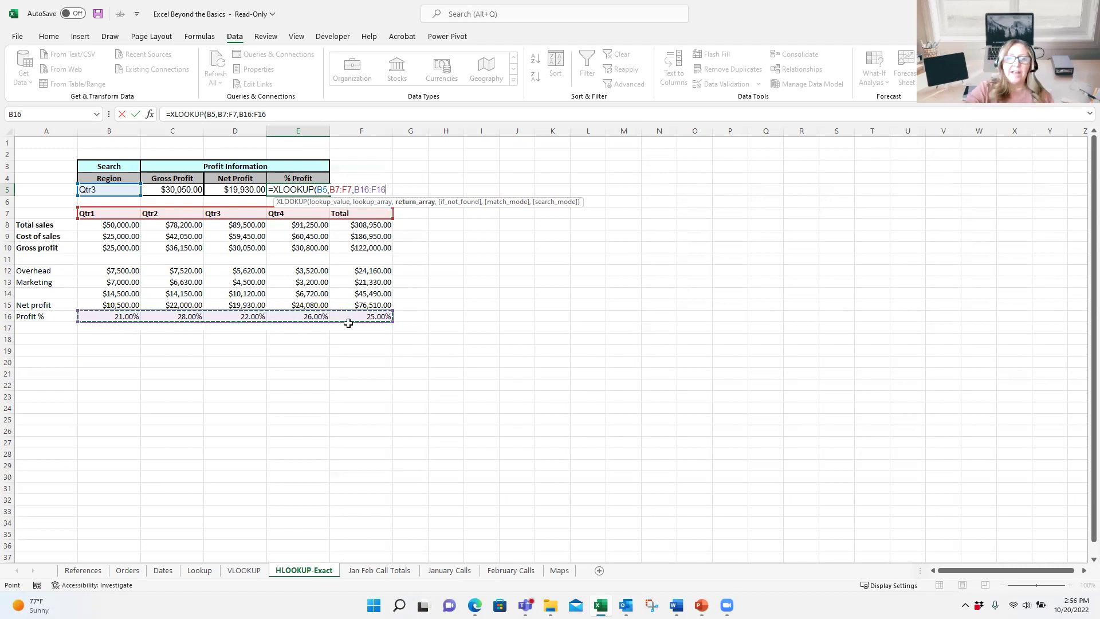
key(ctrl+Return)
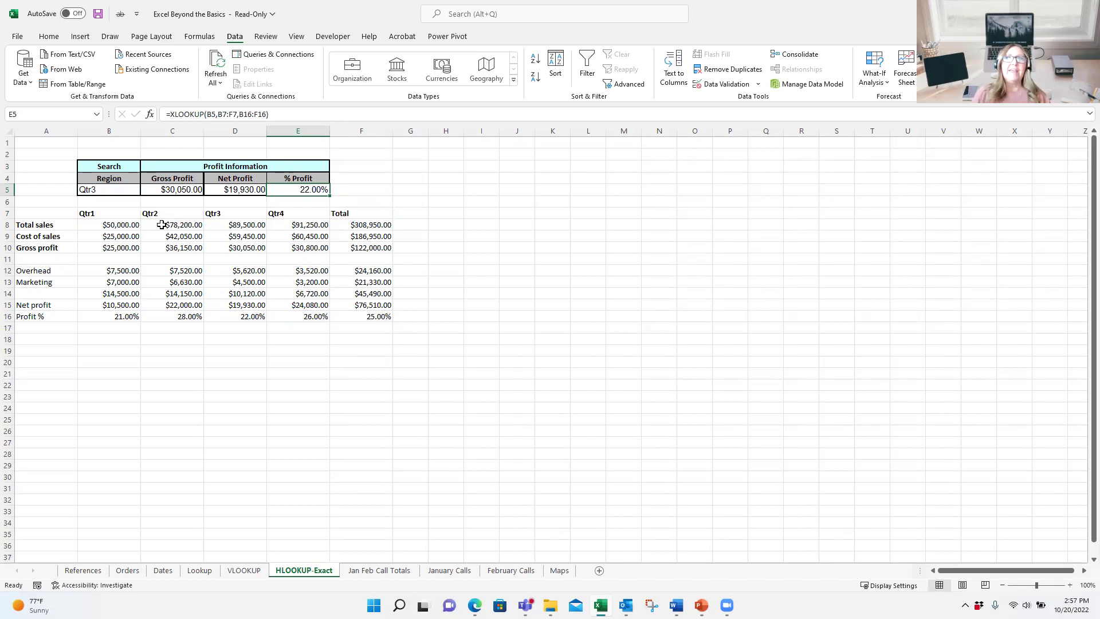
Step: Pick Qtr4 in the B5 dropdown and review the E5 and D5 formulas
click(121, 188)
click(145, 189)
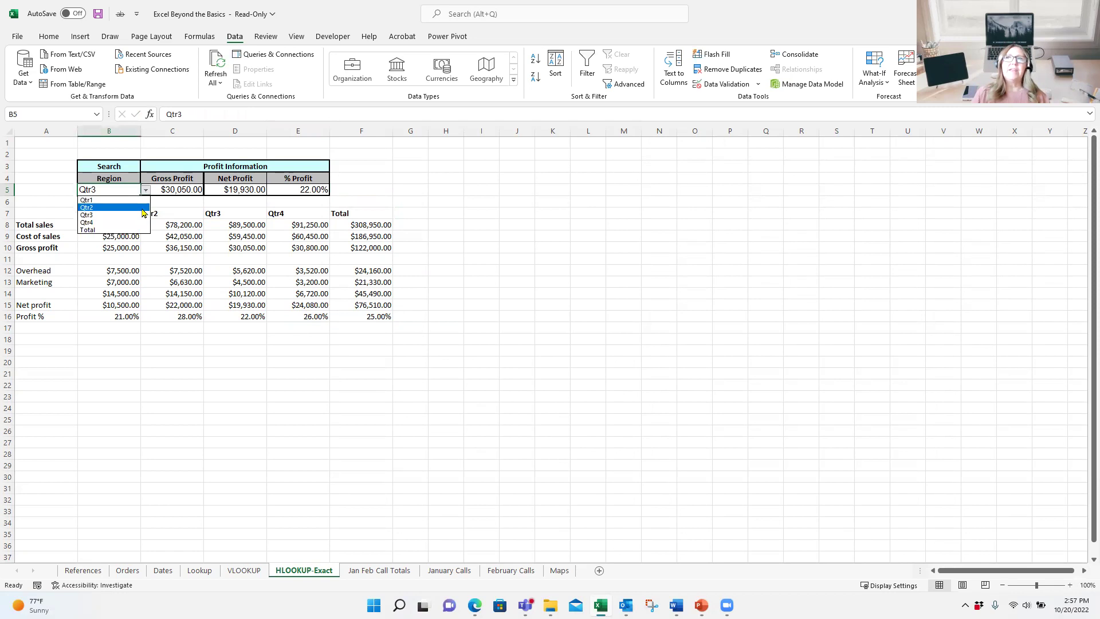
click(137, 223)
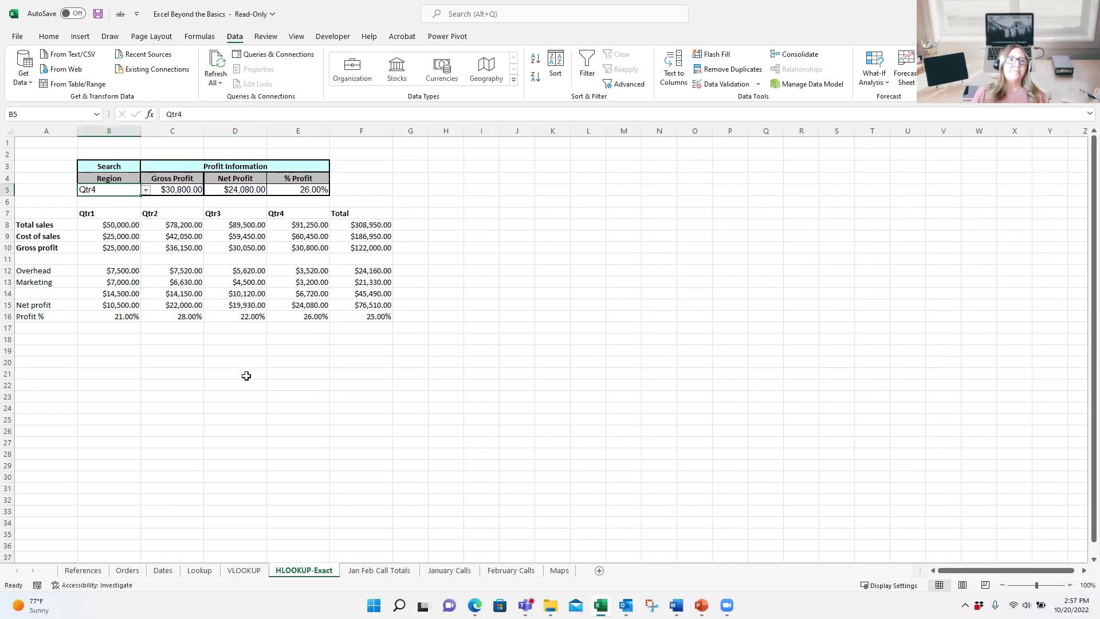
click(308, 190)
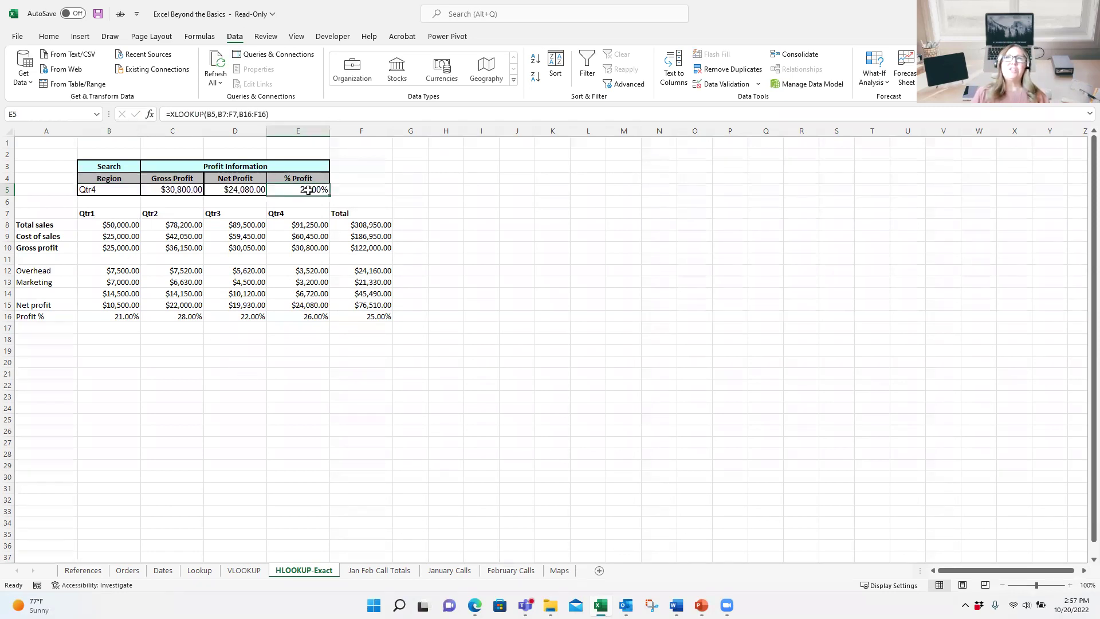
click(255, 188)
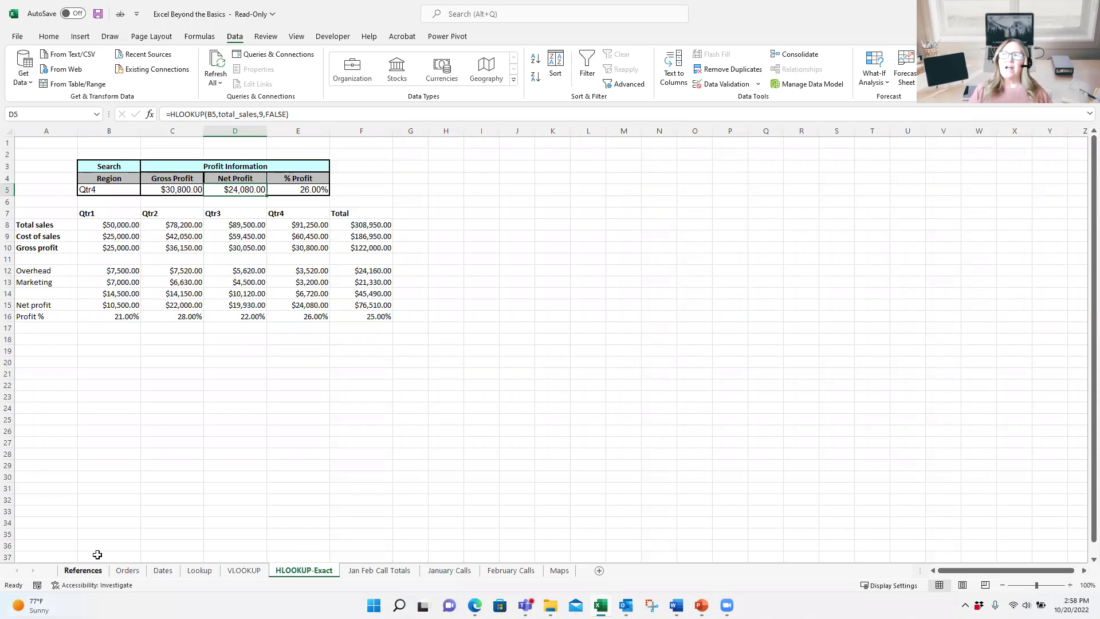
Step: Select A4:E7 on the References sheet and open Insert > Recommended Charts
click(86, 570)
drag(33, 181, 219, 224)
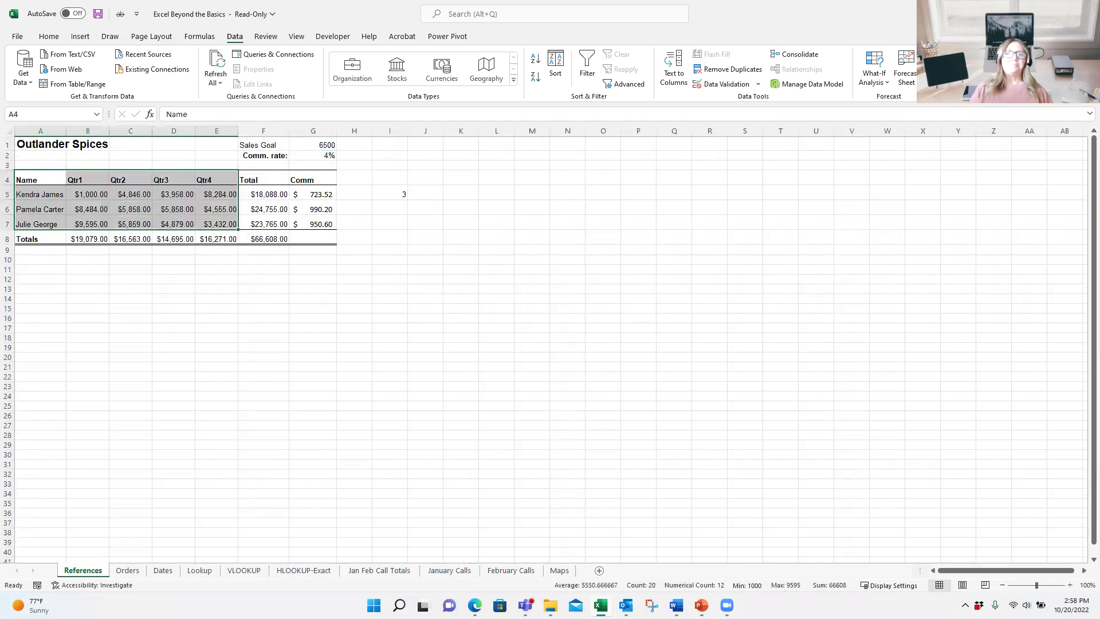
click(81, 36)
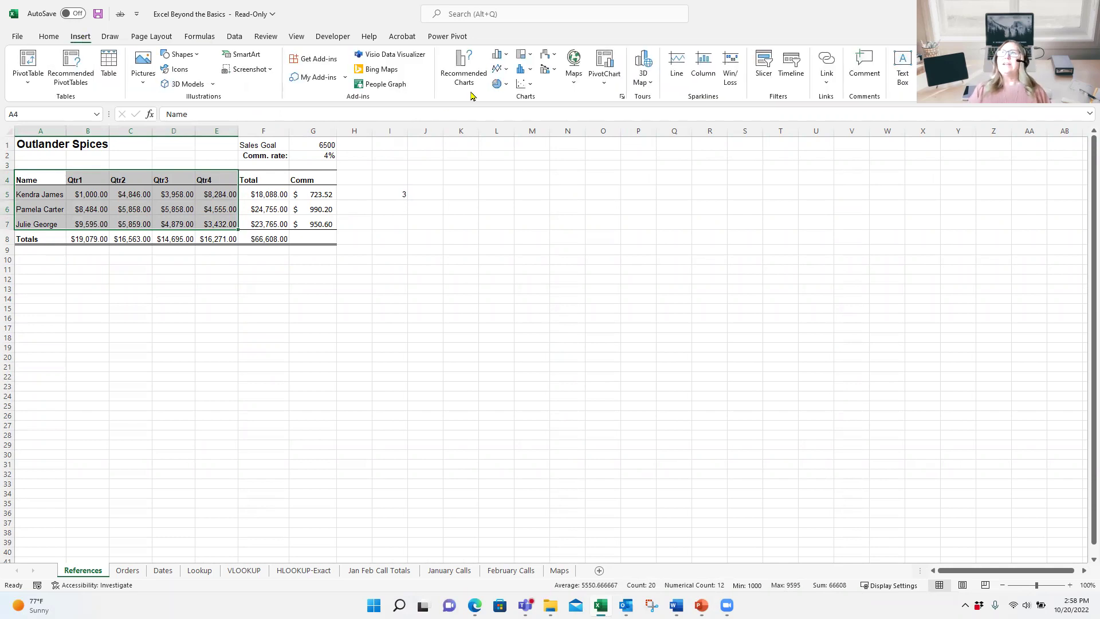
click(480, 70)
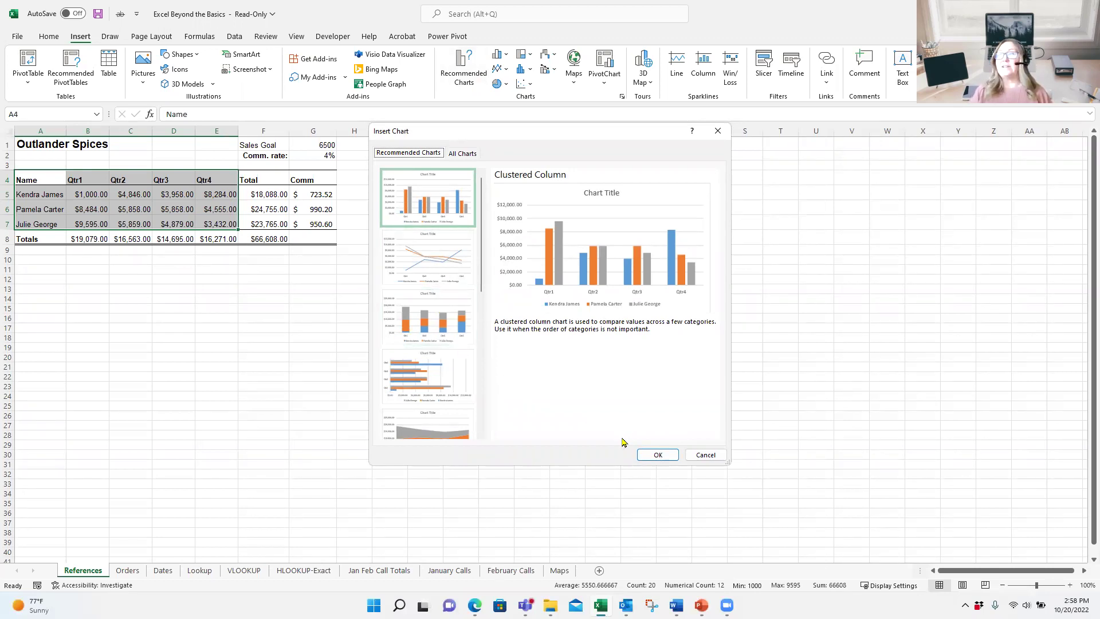
Step: Insert the recommended Clustered Column chart and apply Style 2 with data labels
click(654, 455)
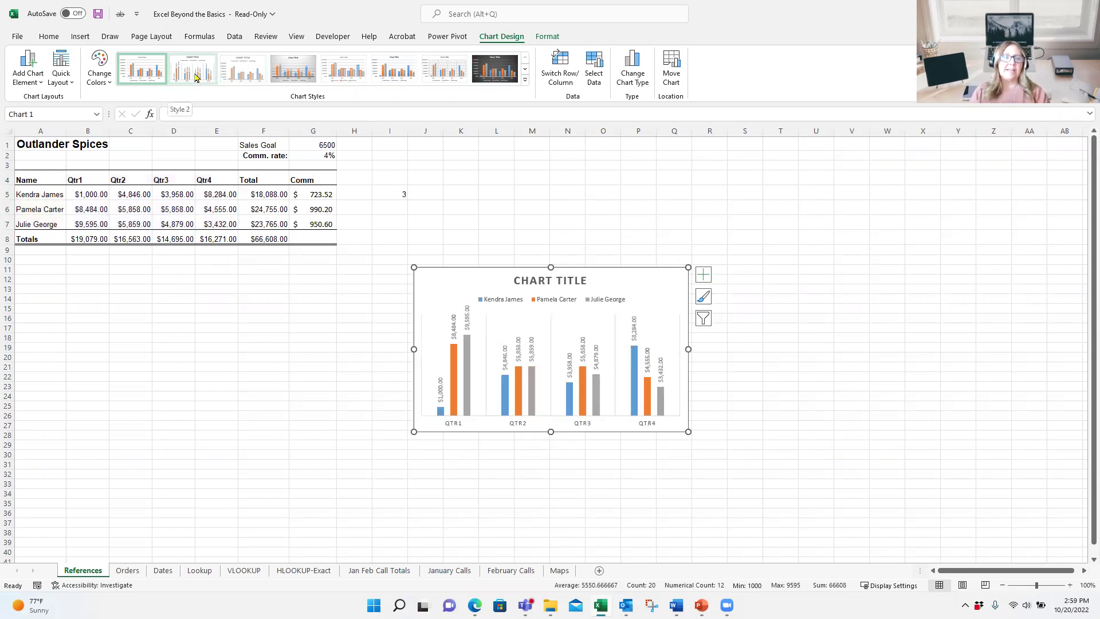
click(195, 77)
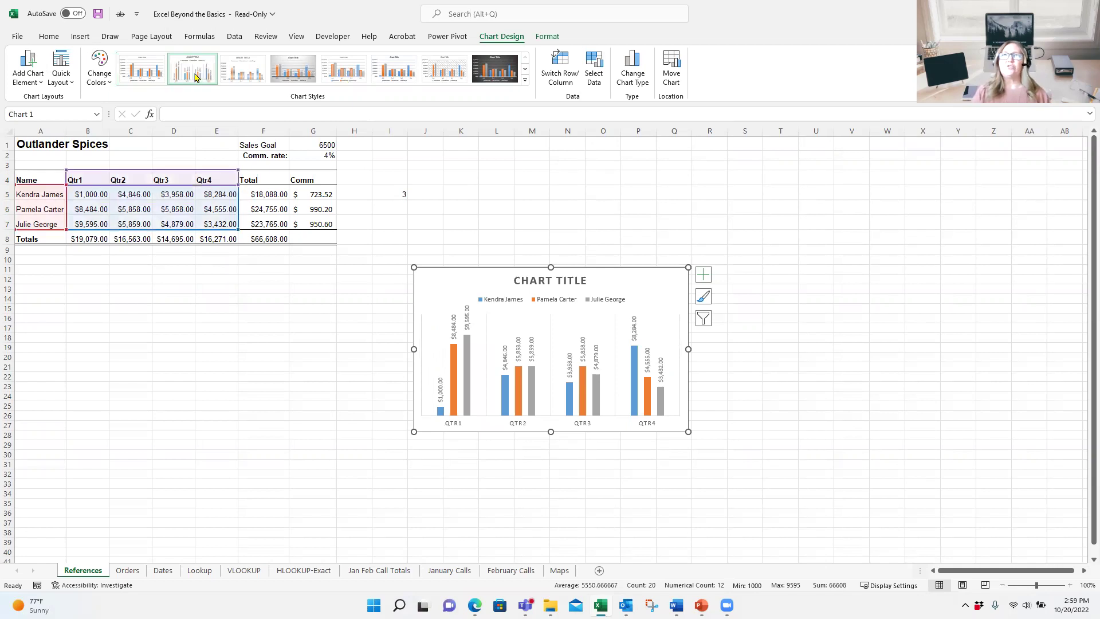
click(53, 84)
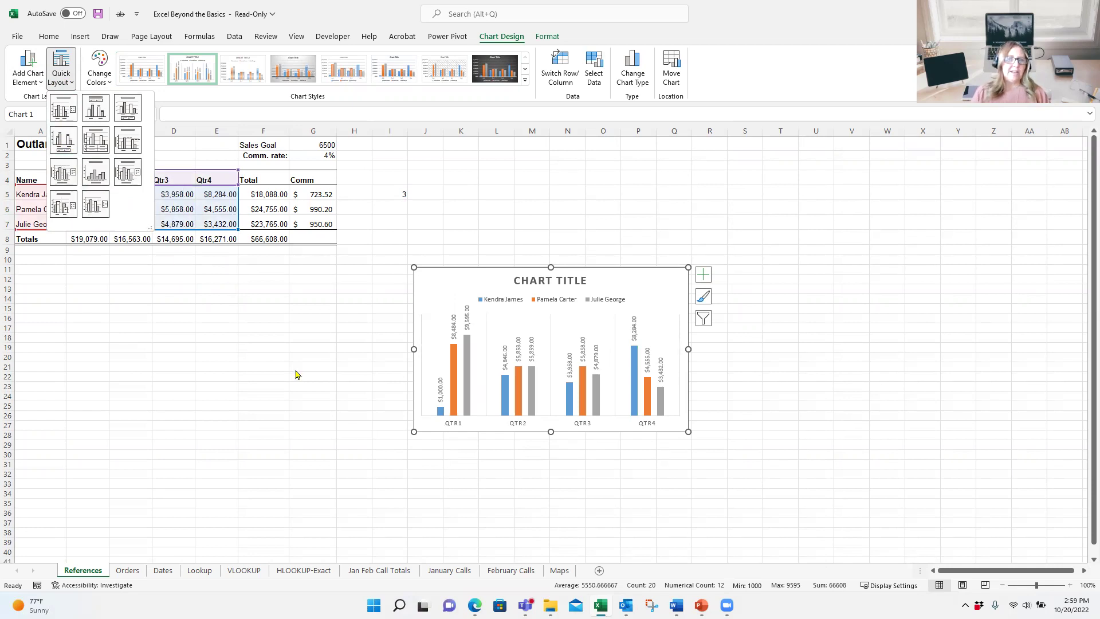
click(269, 334)
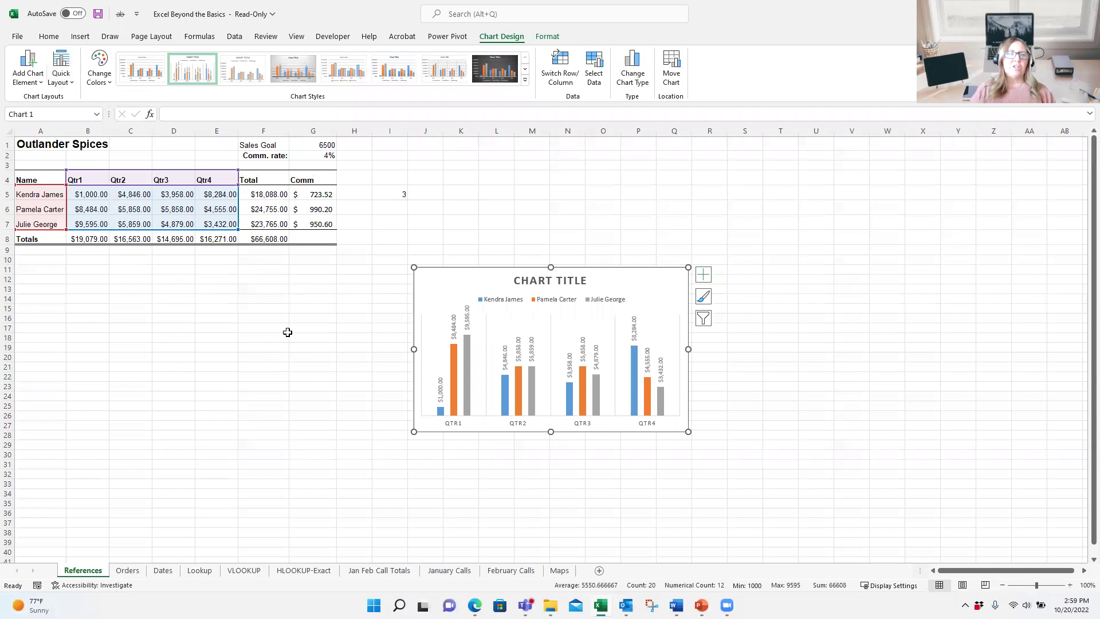
click(87, 192)
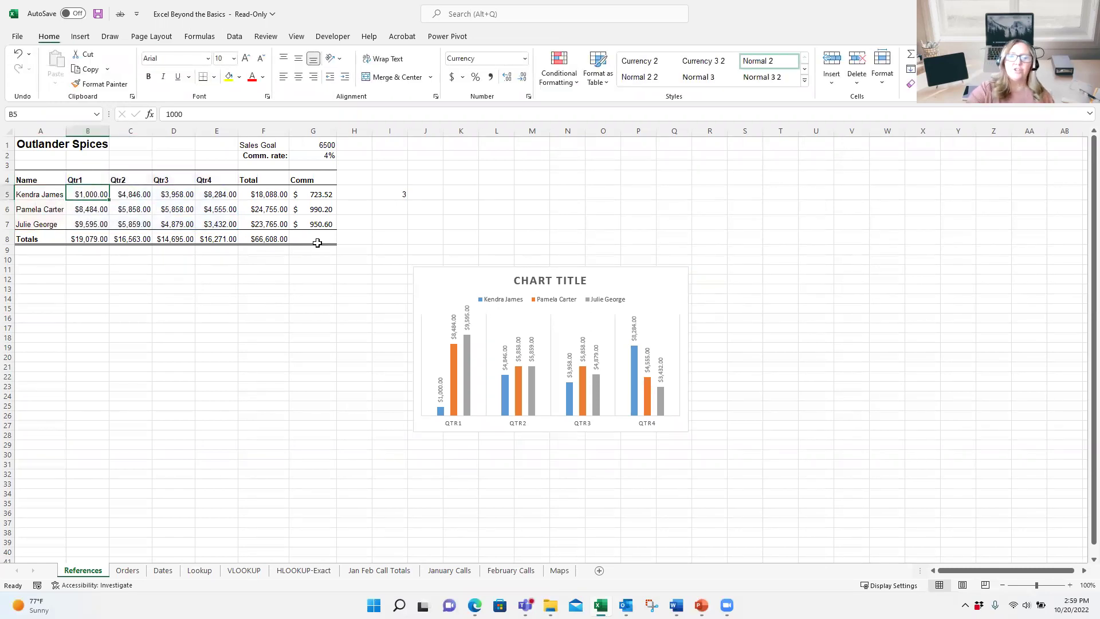
Step: Enter 5000 as the first salesperson's Qtr1 sales in B5
text(5000)
key(Return)
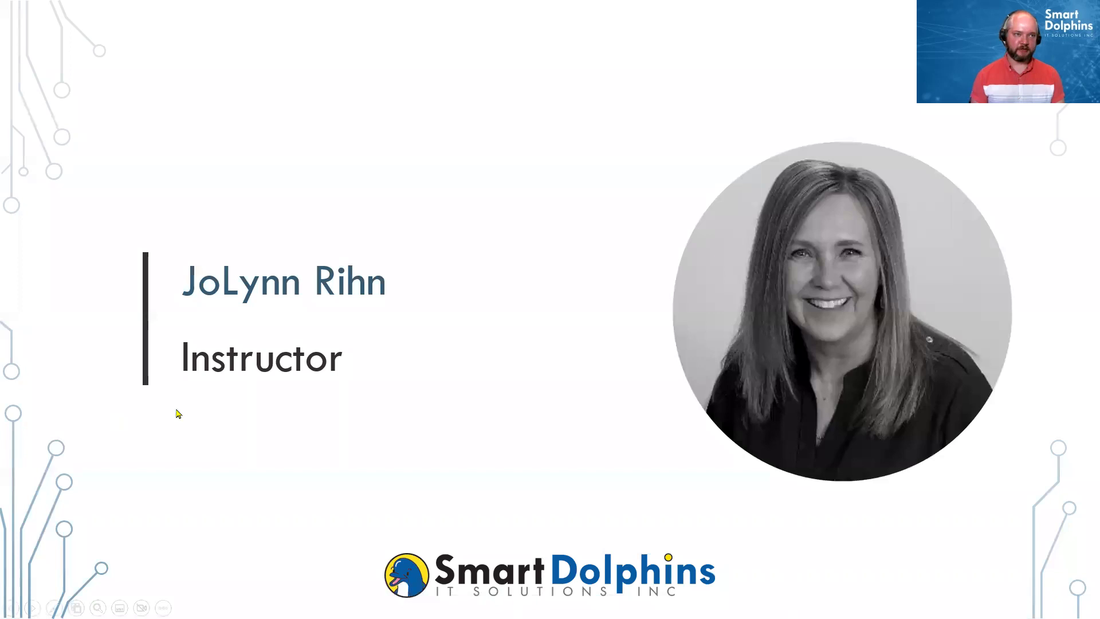
Step: Advance the slideshow past Demo and Upcoming Training to the Contact Us slide
click(178, 412)
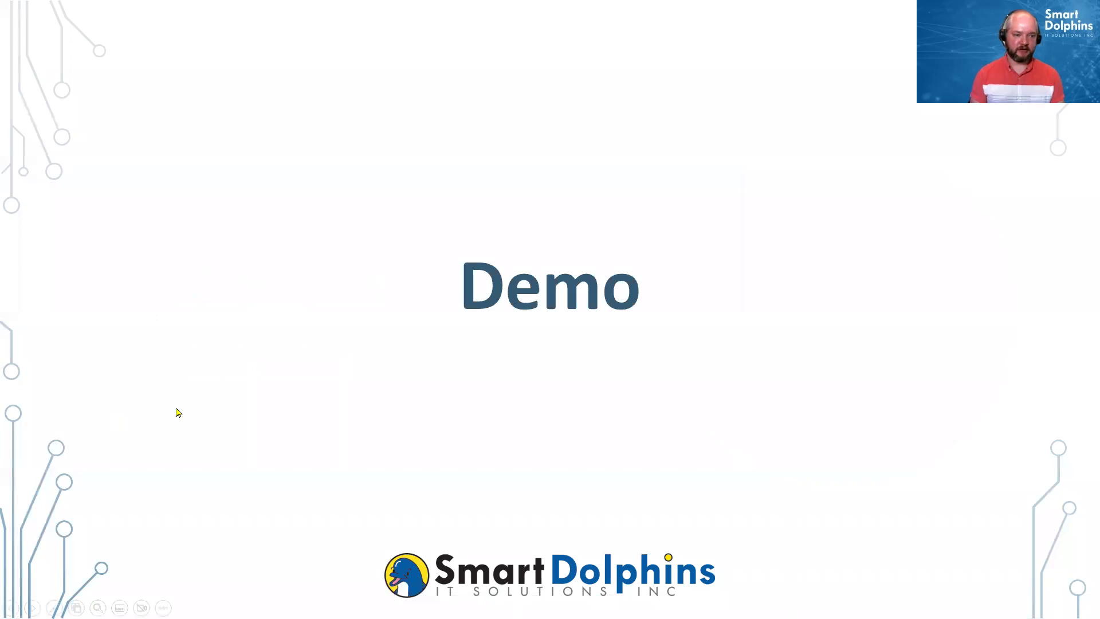
click(178, 412)
click(177, 412)
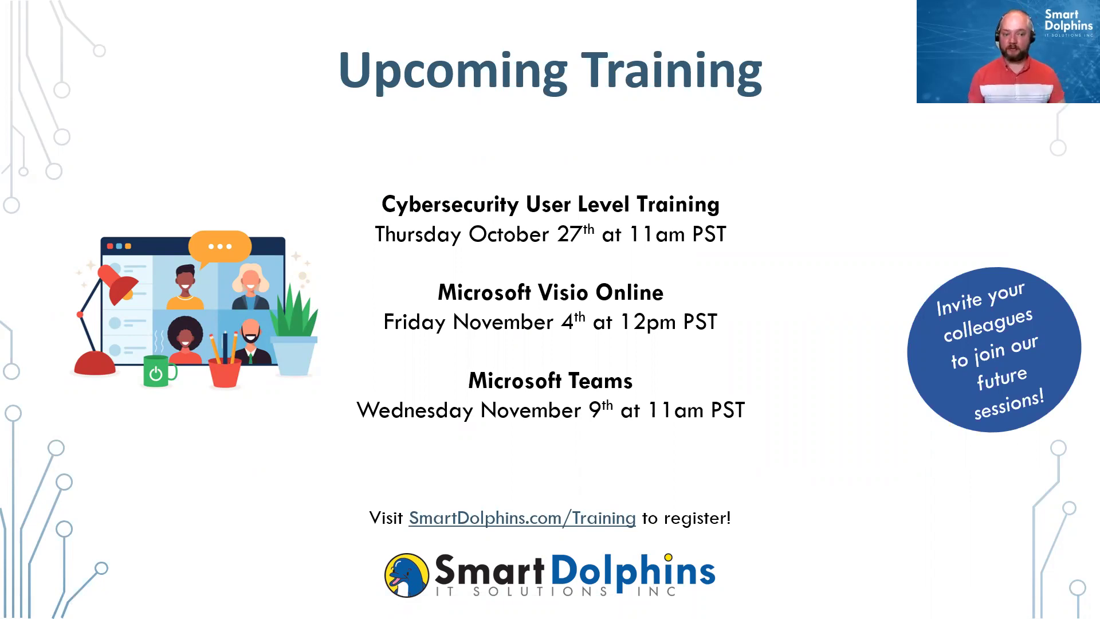
key(Right)
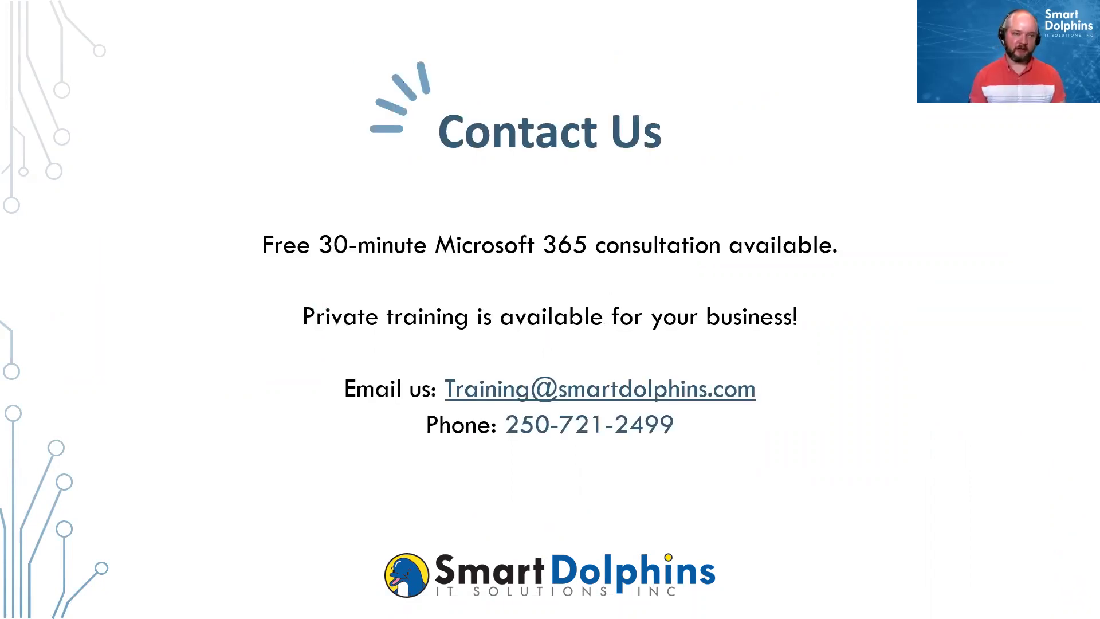